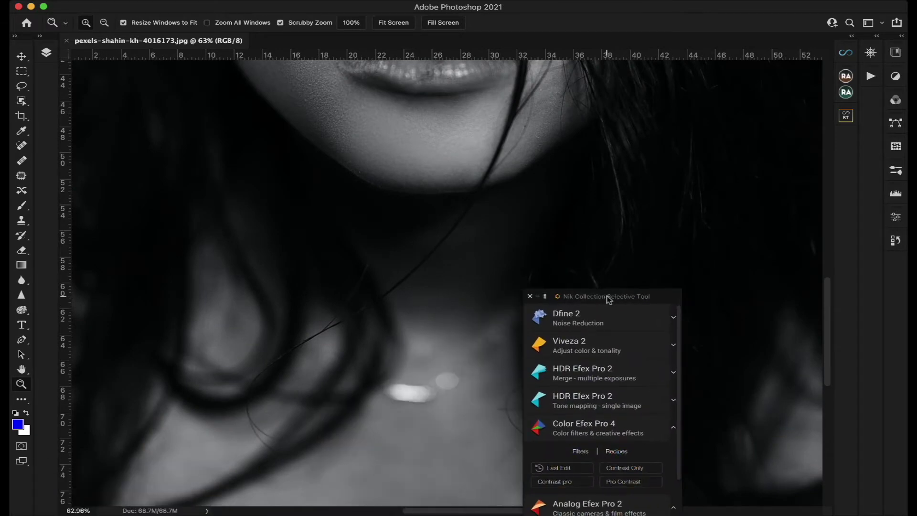
# Collapse the floating Nik Collection Selective Tool palette and move it clear of the portrait
pyautogui.moveTo(608, 298); pyautogui.dragTo(163, 287)
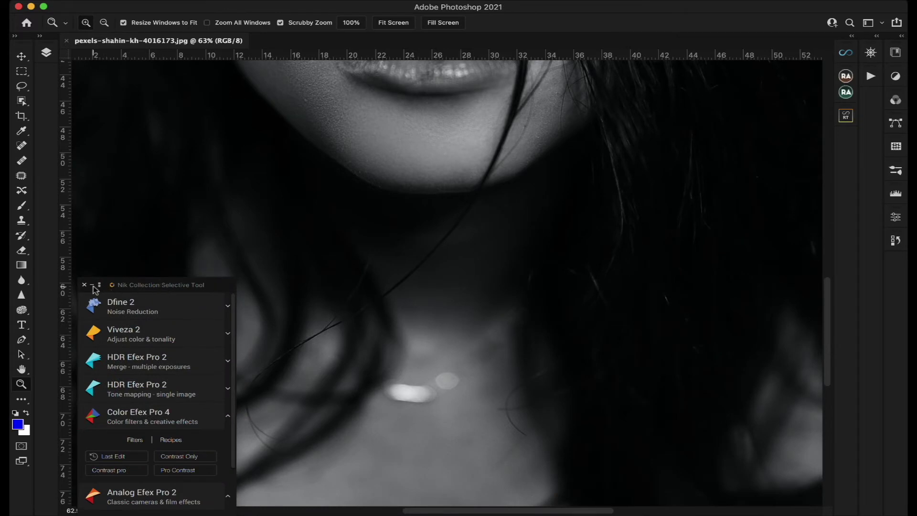
pyautogui.click(91, 285)
pyautogui.moveTo(106, 512); pyautogui.dragTo(755, 499)
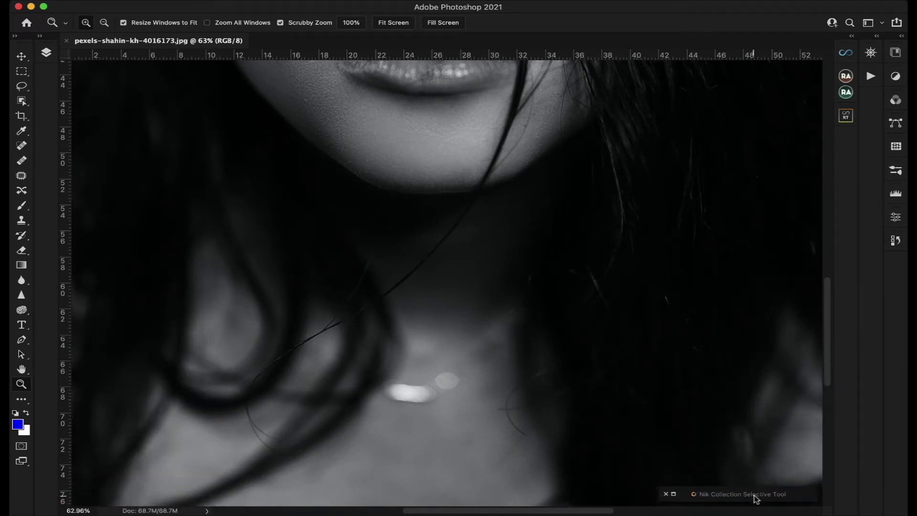
# Open Neural Filters for the whole black-and-white portrait and enable the Colorize filter
pyautogui.click(580, 281)
pyautogui.click(581, 281)
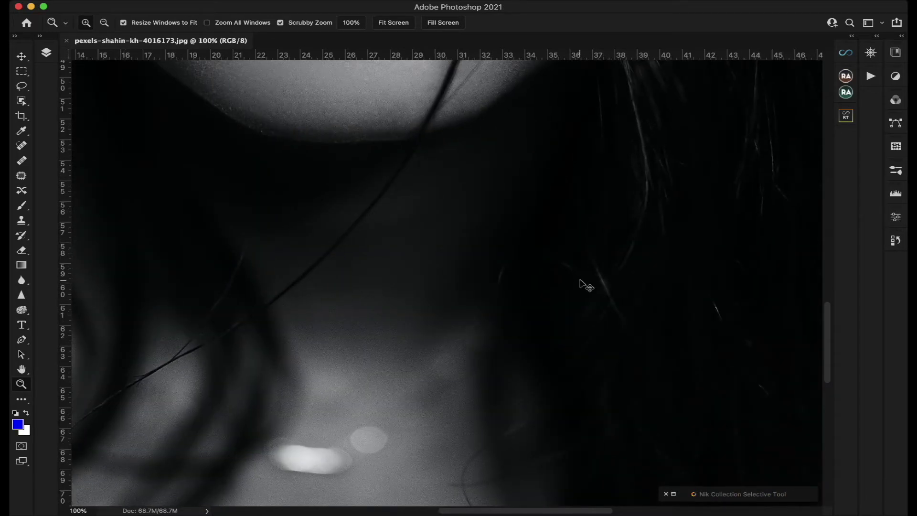
pyautogui.press('super+0')
pyautogui.moveTo(404, 3)
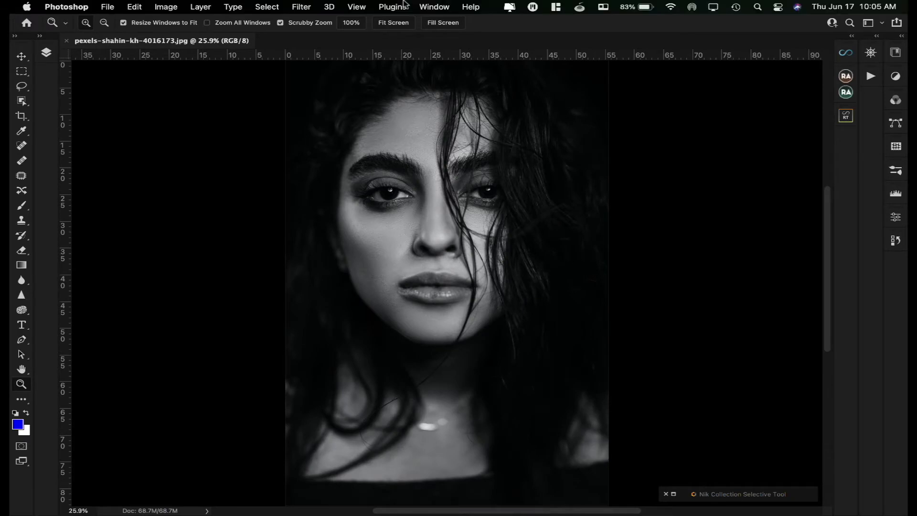
pyautogui.click(300, 9)
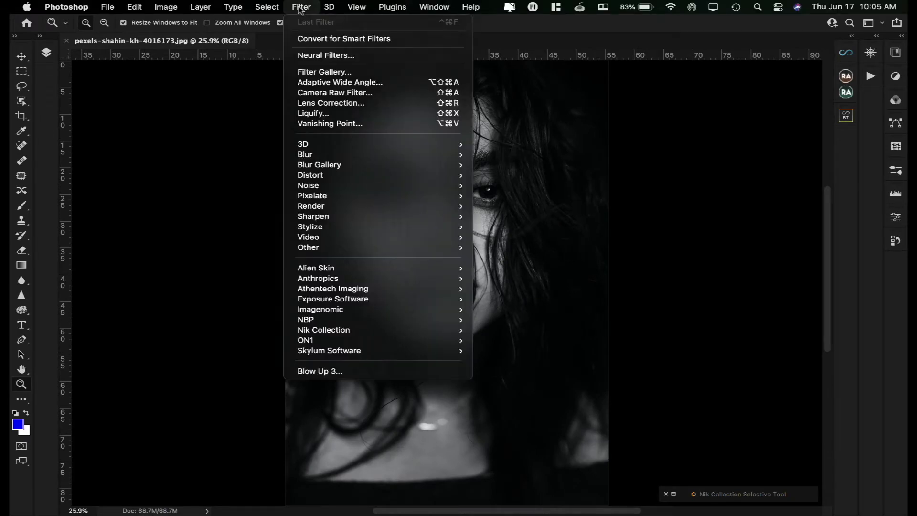
pyautogui.click(337, 56)
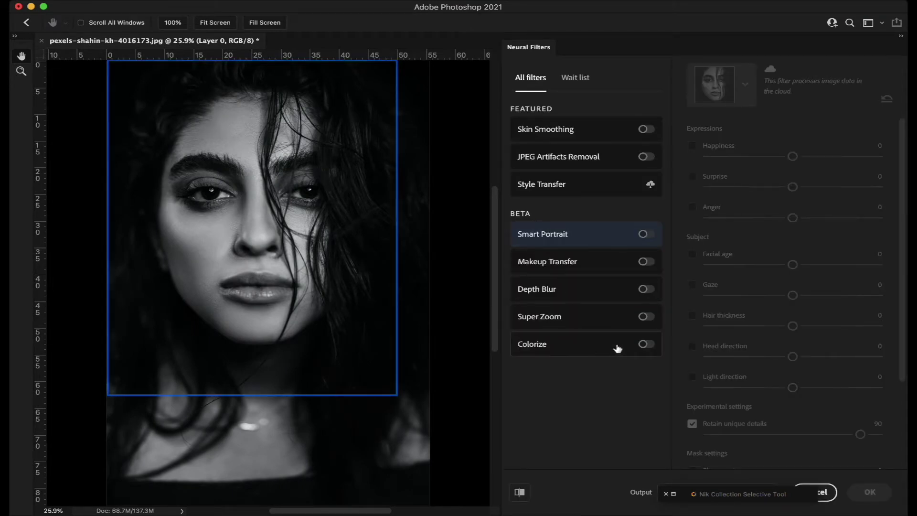
pyautogui.click(645, 344)
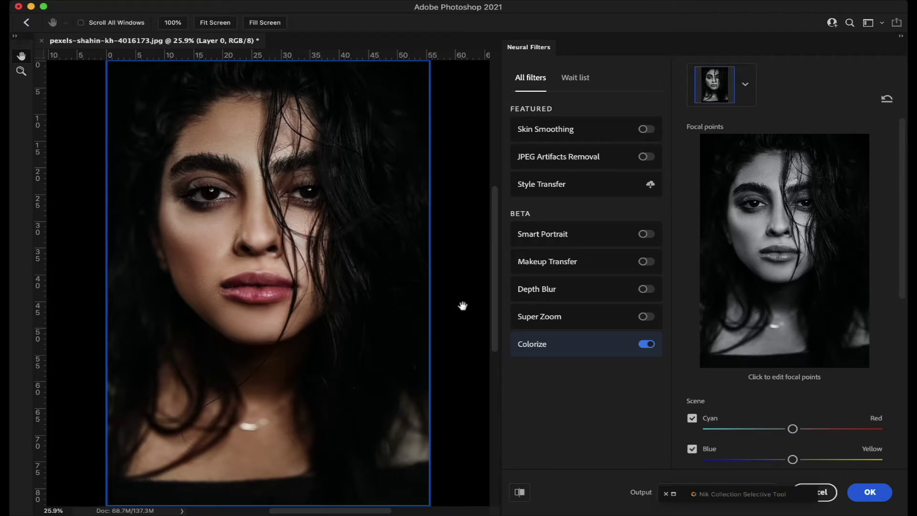
# Enable Colorize's Saturation adjustment, set it to +6 and apply the filter
pyautogui.scroll(-5, 795, 413)
pyautogui.scroll(-3, 795, 413)
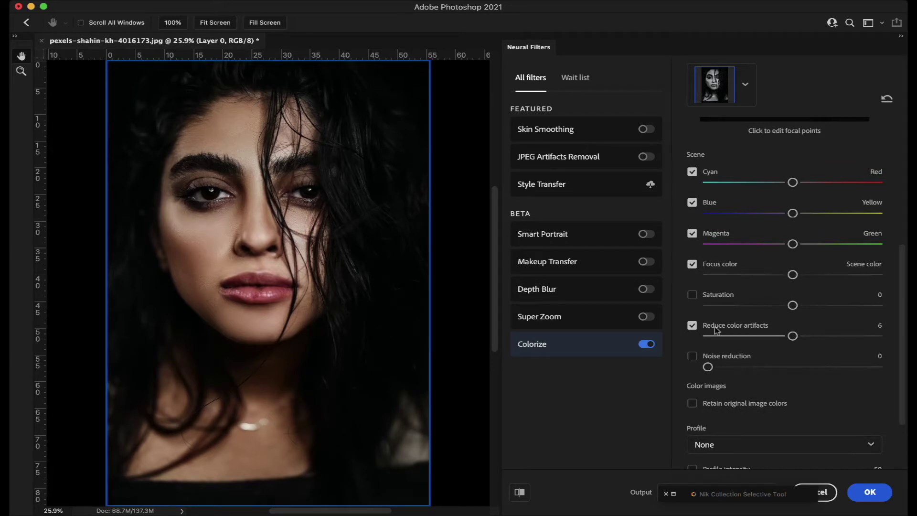
pyautogui.click(692, 295)
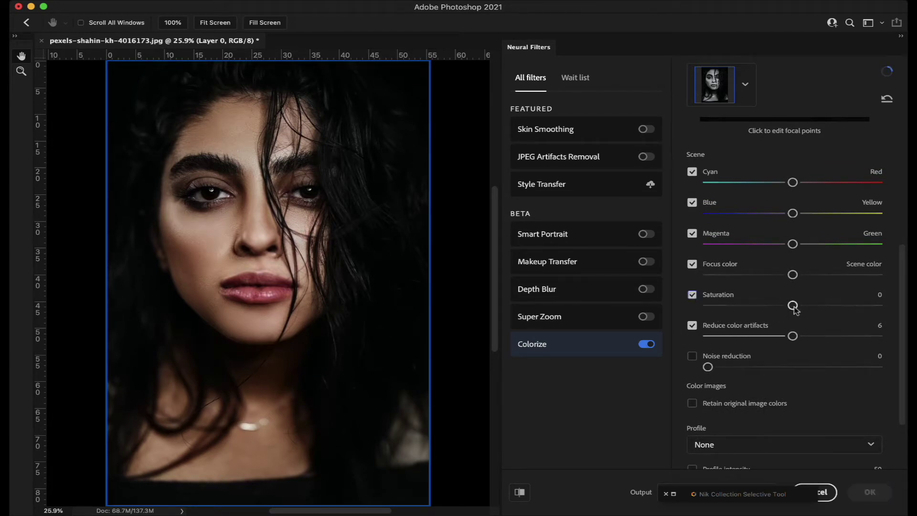
pyautogui.moveTo(794, 308)
pyautogui.mouseDown()
pyautogui.moveTo(826, 312)
pyautogui.moveTo(804, 312)
pyautogui.mouseUp()
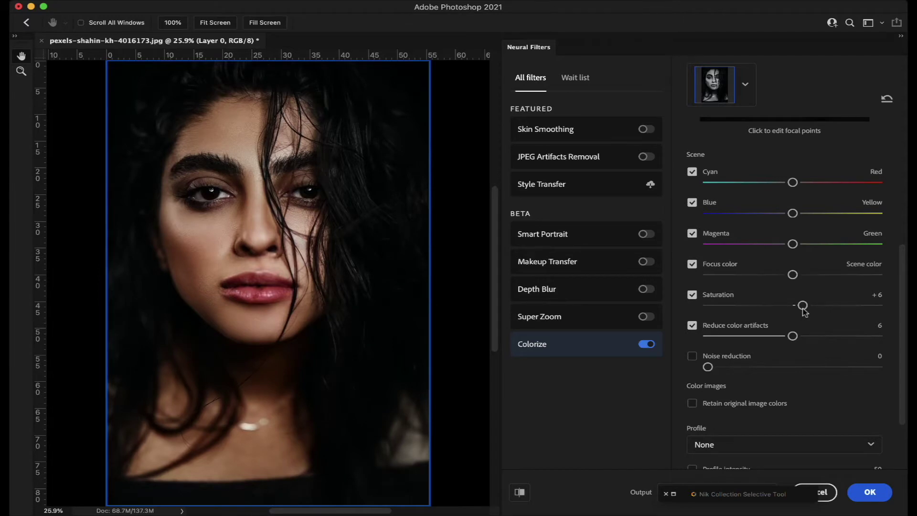
pyautogui.click(877, 498)
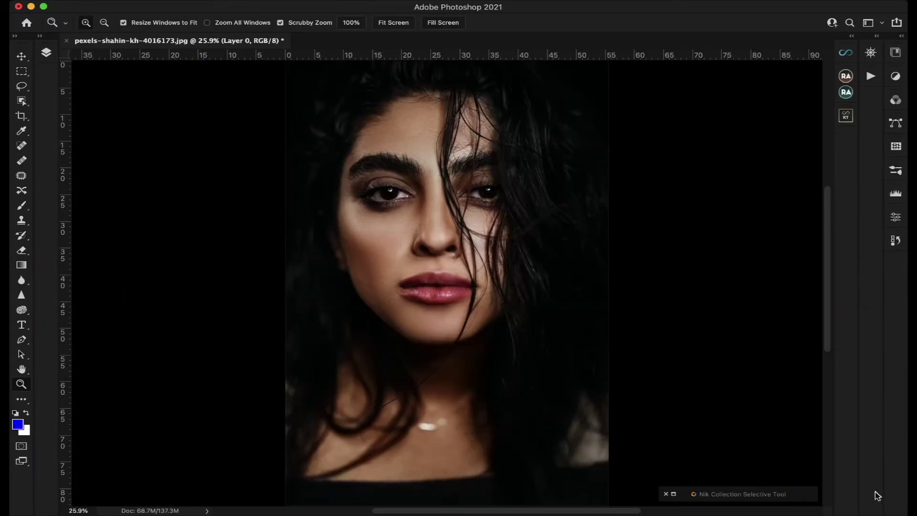
# Hide the Background layer to inspect which areas the colorized layer covers around the face, and show it again
pyautogui.click(400, 187)
pyautogui.click(399, 187)
pyautogui.click(400, 187)
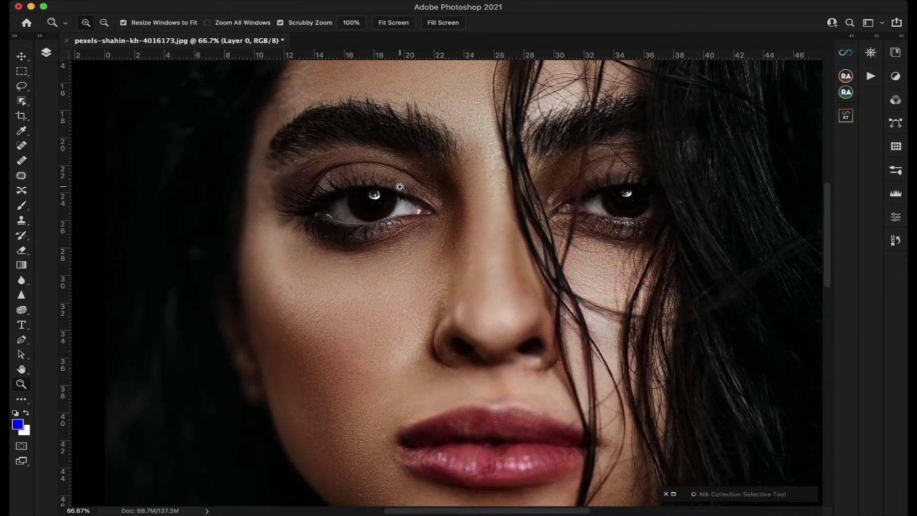
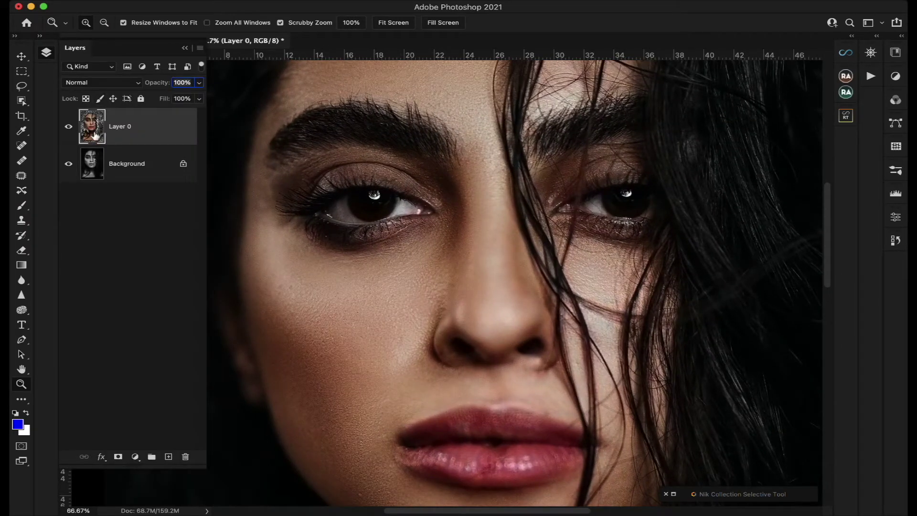
pyautogui.click(68, 167)
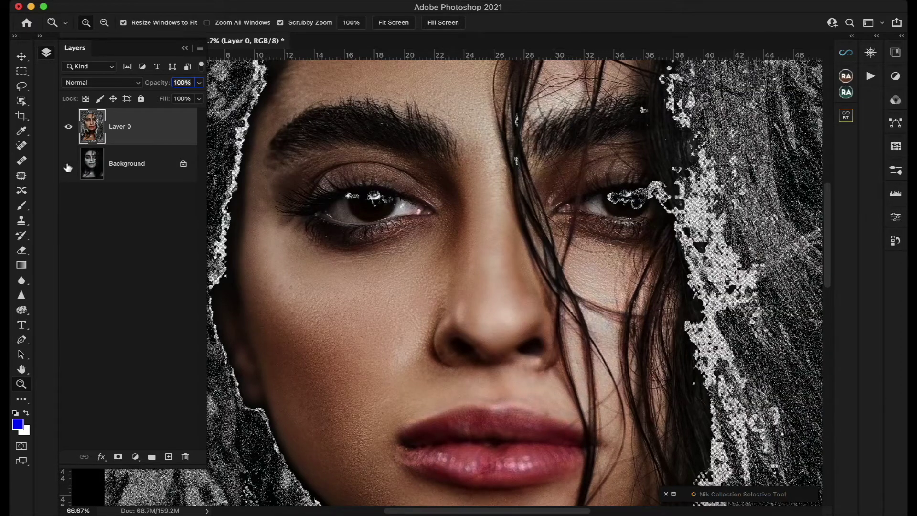
pyautogui.hscroll(-5, 397, 219)
pyautogui.scroll(-10, 396, 219)
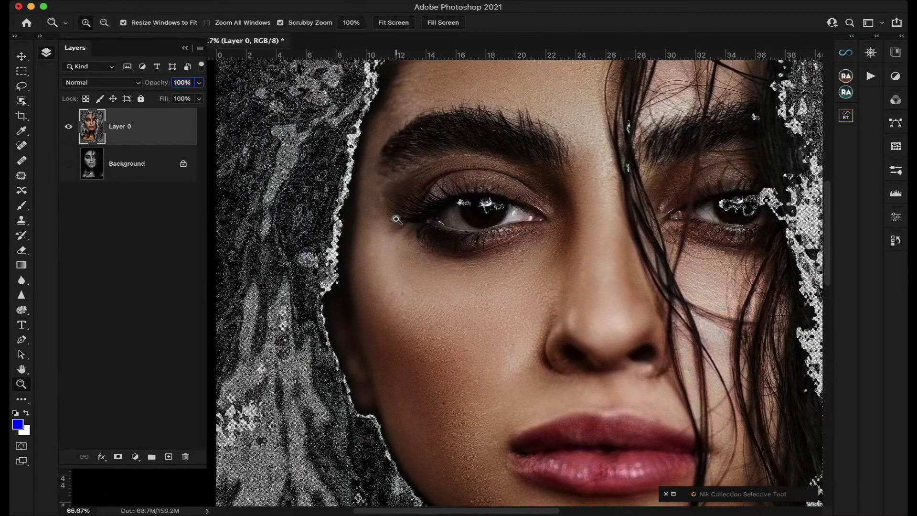
pyautogui.scroll(10, 396, 218)
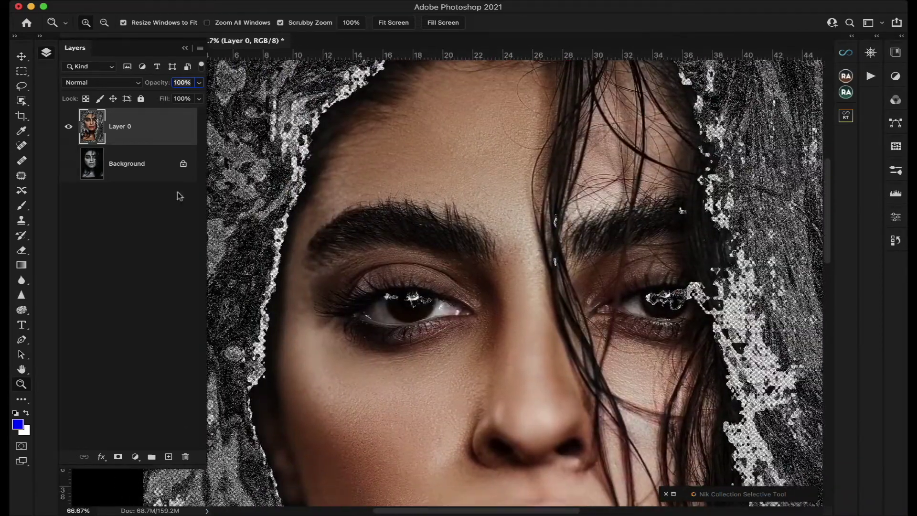
pyautogui.click(69, 164)
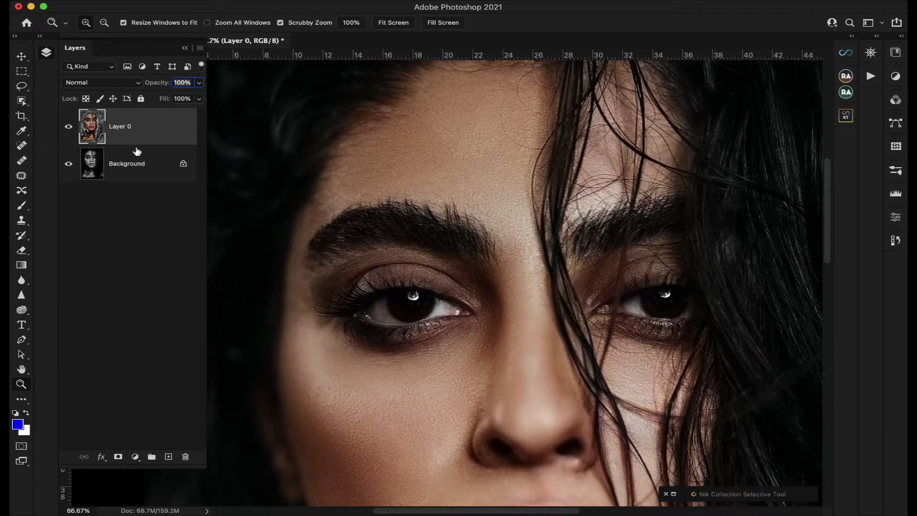
# Switch Layer 0 off and on repeatedly to compare the colorized face with the black-and-white original
pyautogui.scroll(-5, 380, 210)
pyautogui.scroll(2, 381, 210)
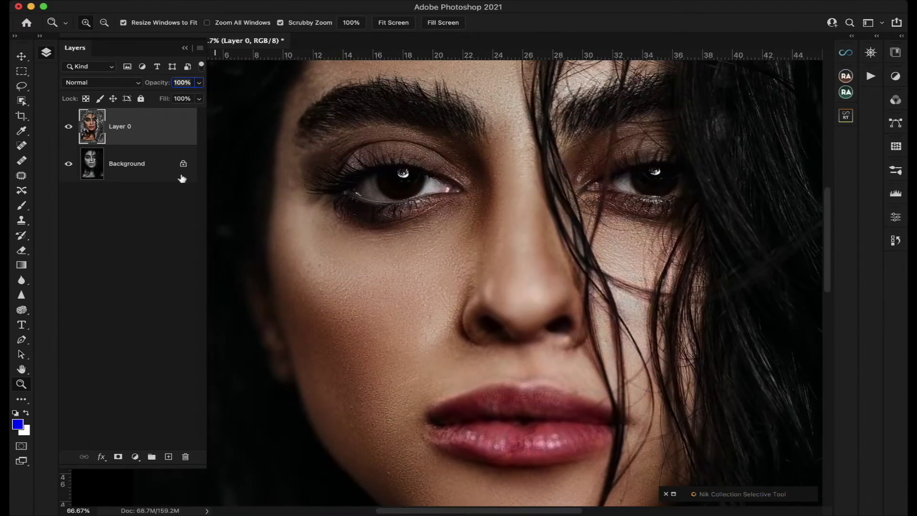
pyautogui.click(68, 128)
pyautogui.click(68, 129)
pyautogui.click(68, 129)
pyautogui.click(68, 129)
pyautogui.click(69, 128)
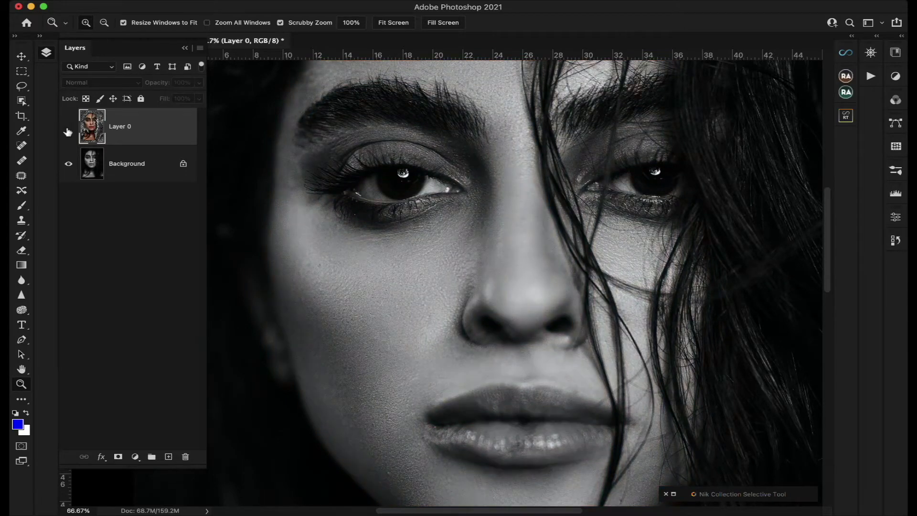
pyautogui.click(68, 128)
# Examine the eye and cheek at 200% with and without the colorized layer to judge skin and lash detail
pyautogui.click(402, 189)
pyautogui.click(402, 189)
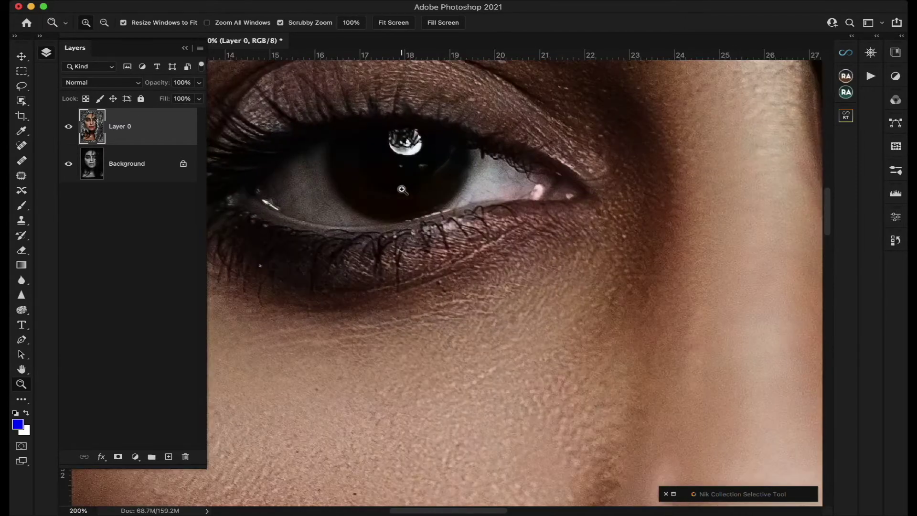
pyautogui.hscroll(-3, 402, 190)
pyautogui.click(67, 127)
pyautogui.click(67, 128)
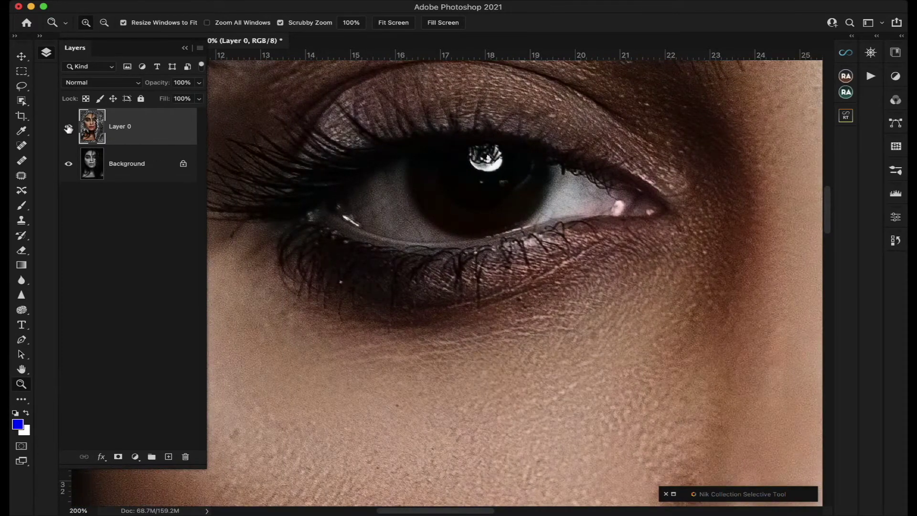
pyautogui.scroll(-10, 524, 225)
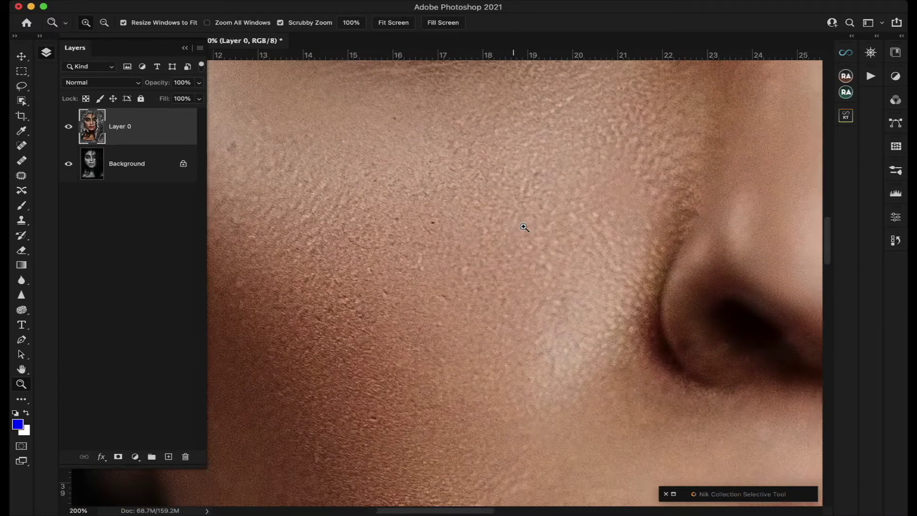
pyautogui.scroll(4, 523, 228)
pyautogui.hscroll(2, 524, 228)
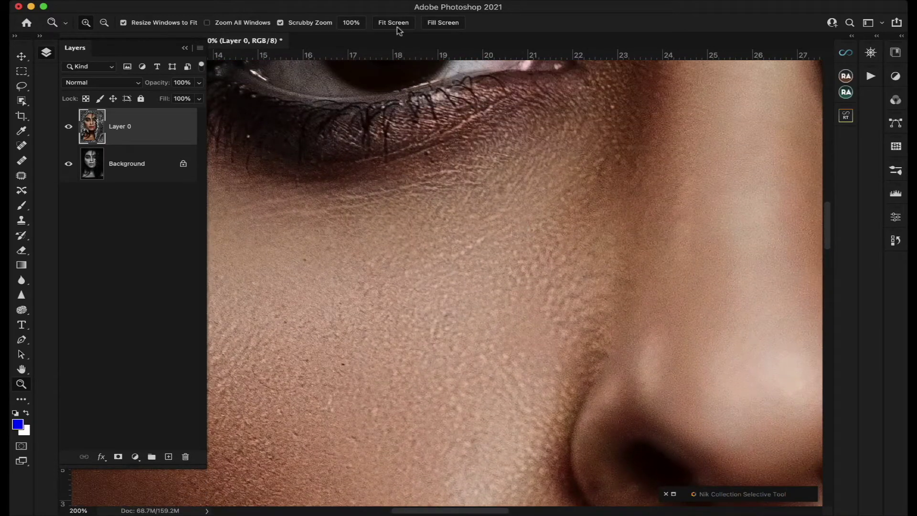
# Flatten the colorized layer and the original into a single Background layer
pyautogui.click(395, 23)
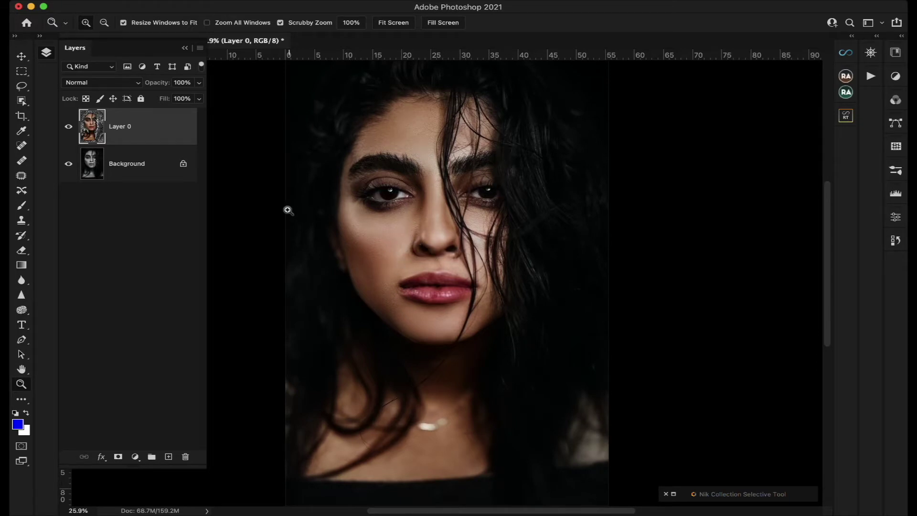
pyautogui.click(200, 50)
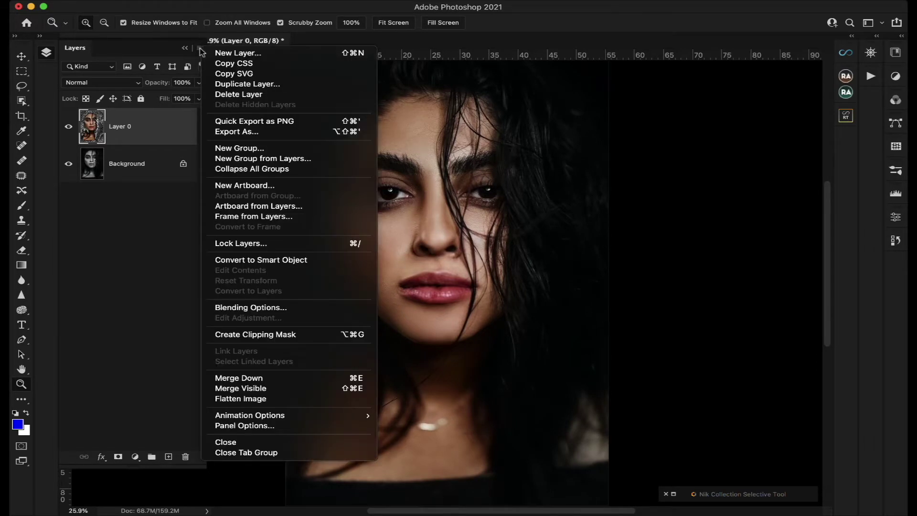
pyautogui.click(247, 399)
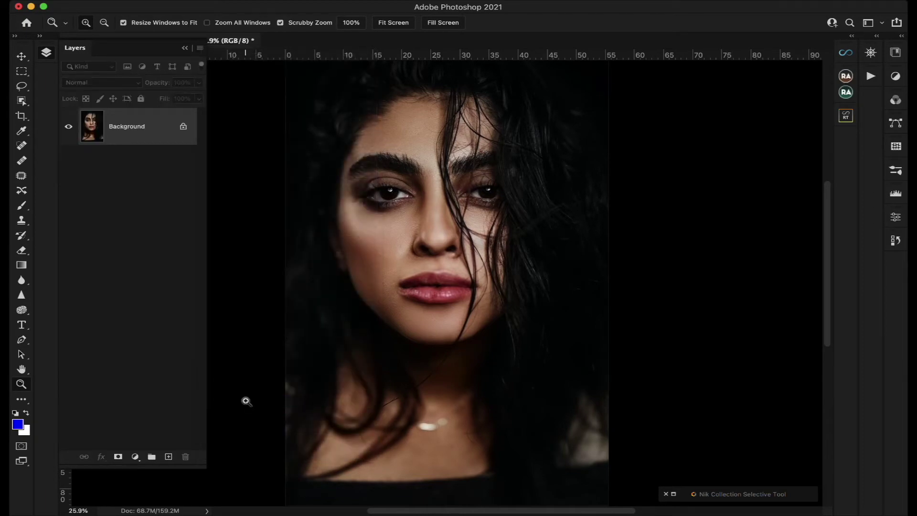
# Examine the flattened portrait at 100% across the eyes, nose, lips, chin and cheek for color quality
pyautogui.click(430, 225)
pyautogui.moveTo(430, 225); pyautogui.dragTo(430, 225)
pyautogui.scroll(-5, 430, 225)
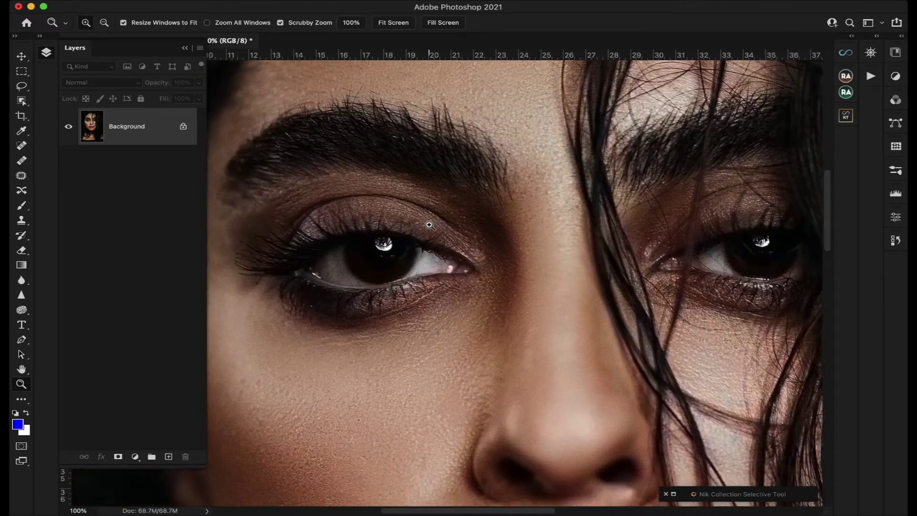
pyautogui.scroll(5, 430, 225)
pyautogui.hscroll(7, 430, 225)
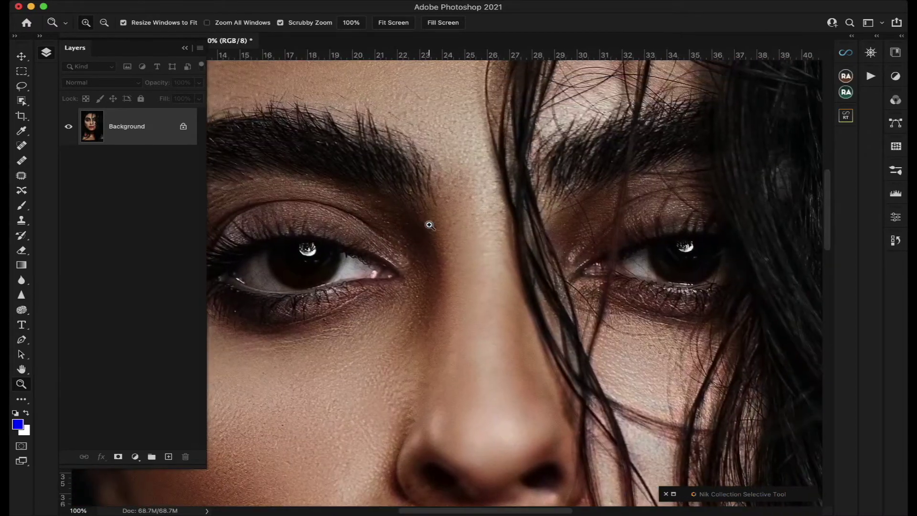
pyautogui.scroll(5, 429, 226)
pyautogui.hscroll(-10, 430, 226)
pyautogui.scroll(-7, 430, 225)
pyautogui.scroll(-10, 430, 225)
pyautogui.hscroll(6, 429, 225)
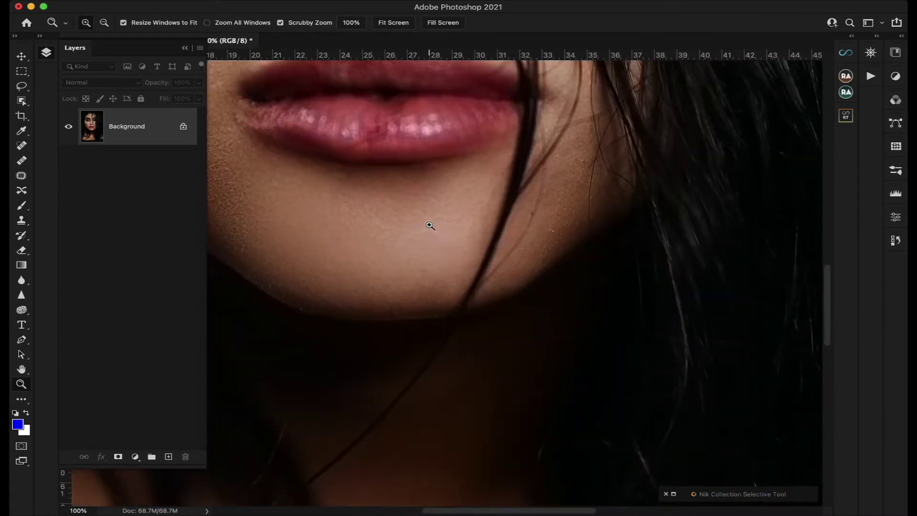
pyautogui.scroll(6, 430, 226)
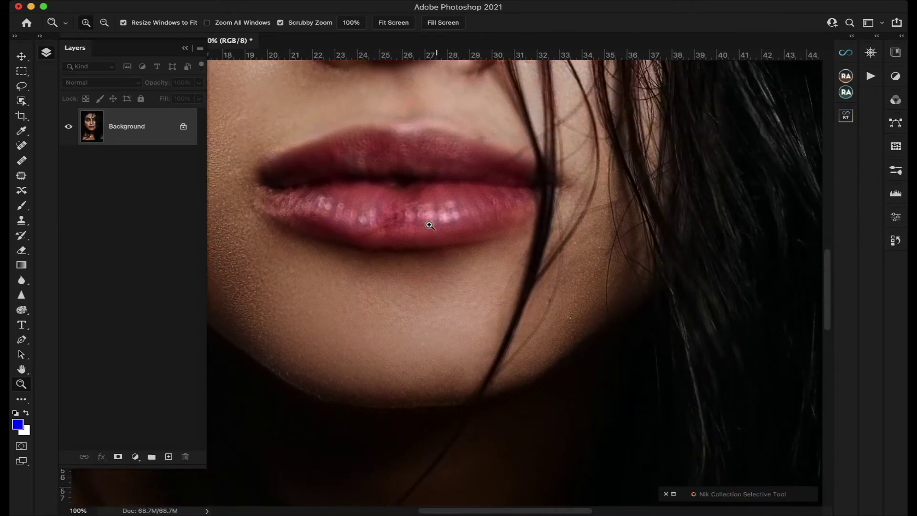
pyautogui.hscroll(-5, 430, 226)
pyautogui.scroll(2, 429, 225)
pyautogui.hscroll(-1, 430, 225)
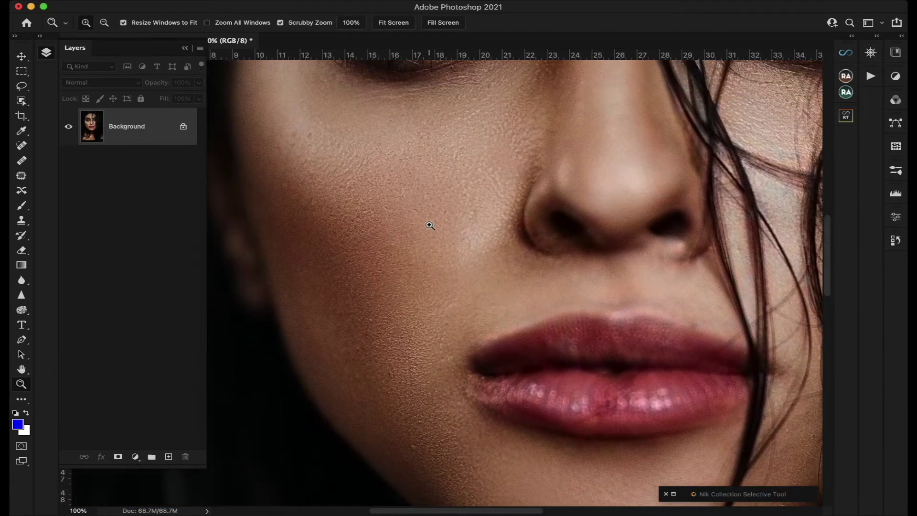
# Inspect the skin texture and color noise around the corner of the lips at 300%
pyautogui.moveTo(563, 309); pyautogui.dragTo(504, 288)
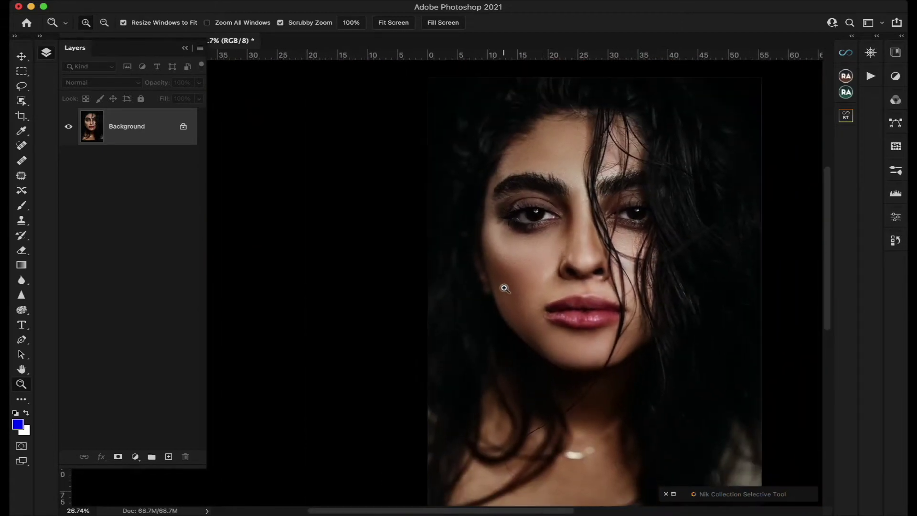
pyautogui.moveTo(594, 287); pyautogui.dragTo(590, 289)
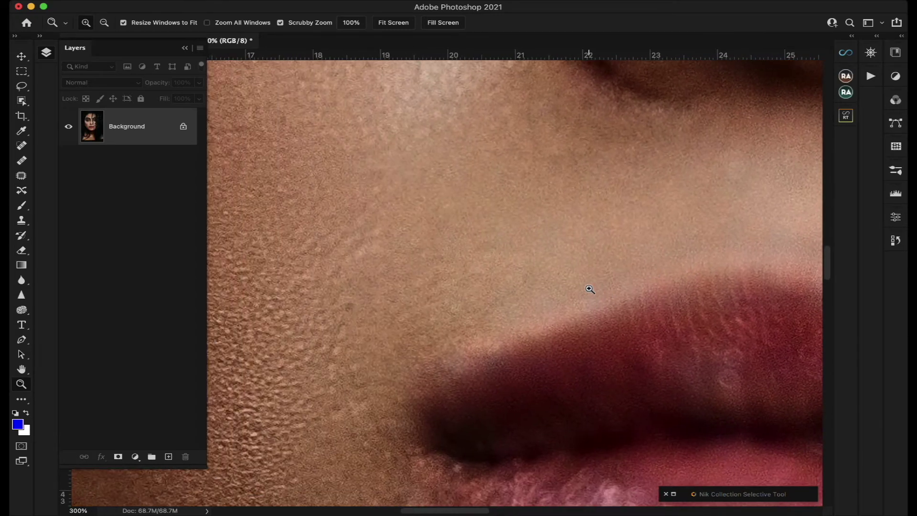
pyautogui.scroll(-10, 589, 288)
pyautogui.hscroll(-7, 590, 289)
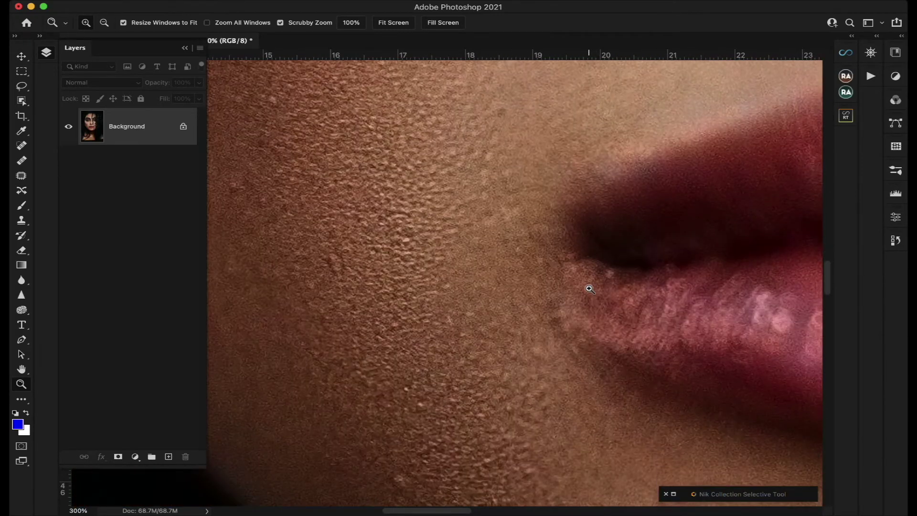
pyautogui.scroll(5, 512, 244)
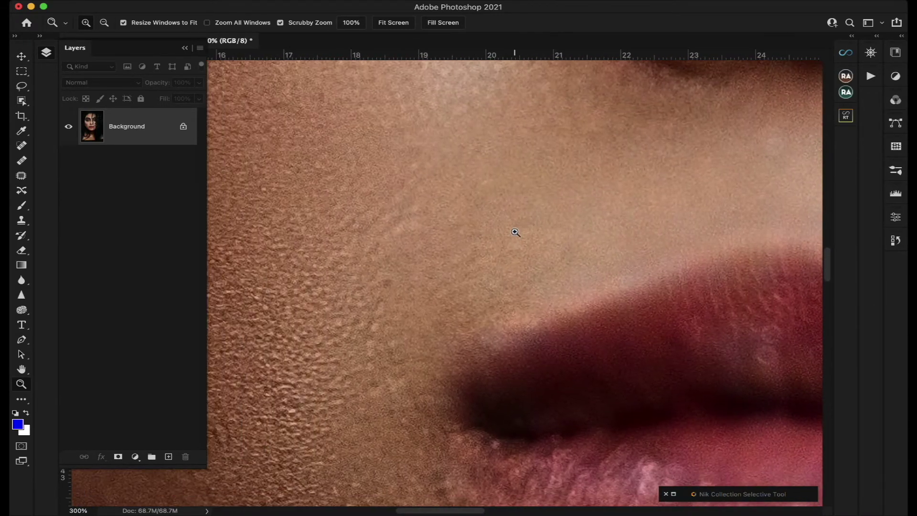
# Return the document to the Neural Filters history state to restore the separate colorized and original layers
pyautogui.scroll(2, 515, 232)
pyautogui.hscroll(1, 515, 233)
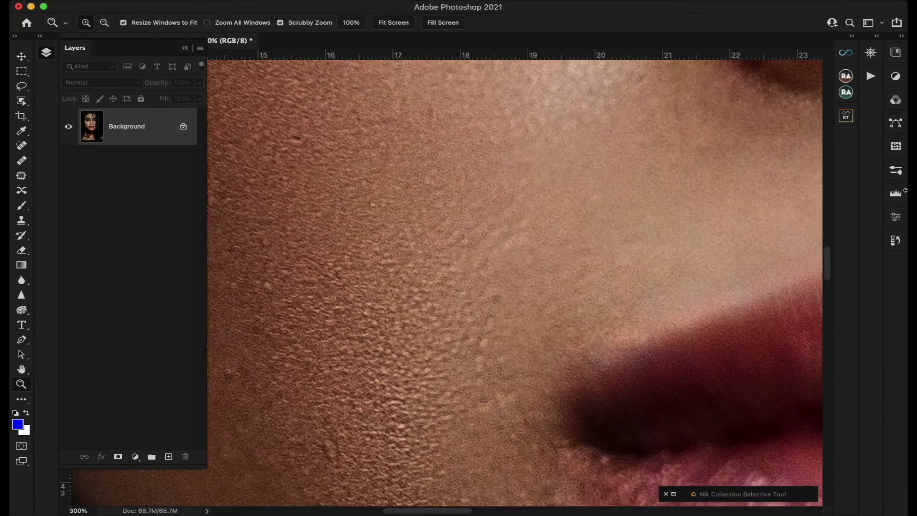
pyautogui.click(897, 242)
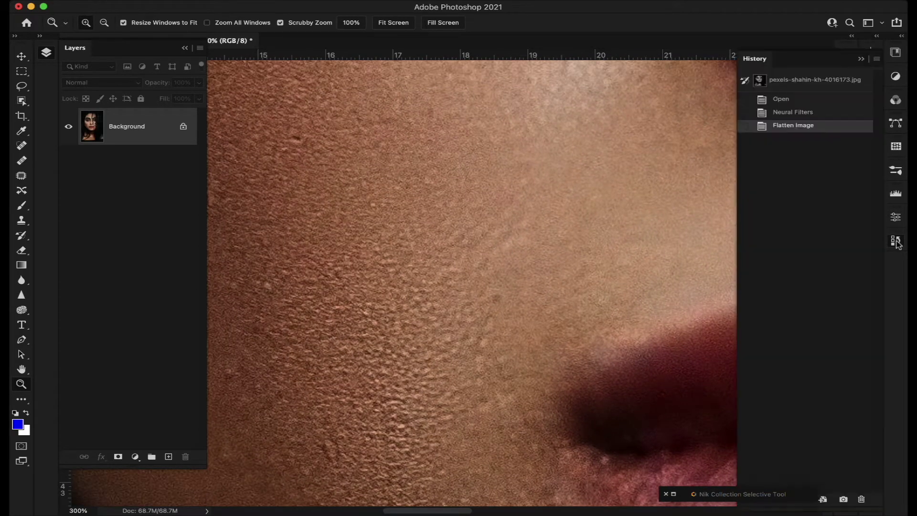
pyautogui.click(802, 116)
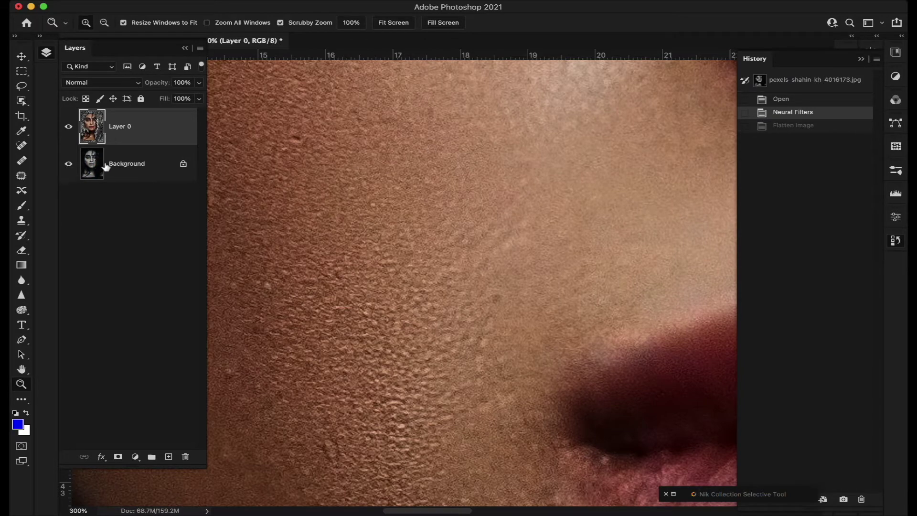
# Hide the colorized Layer 0 and inspect the black-and-white original's cheek texture and lips at 300%
pyautogui.click(68, 126)
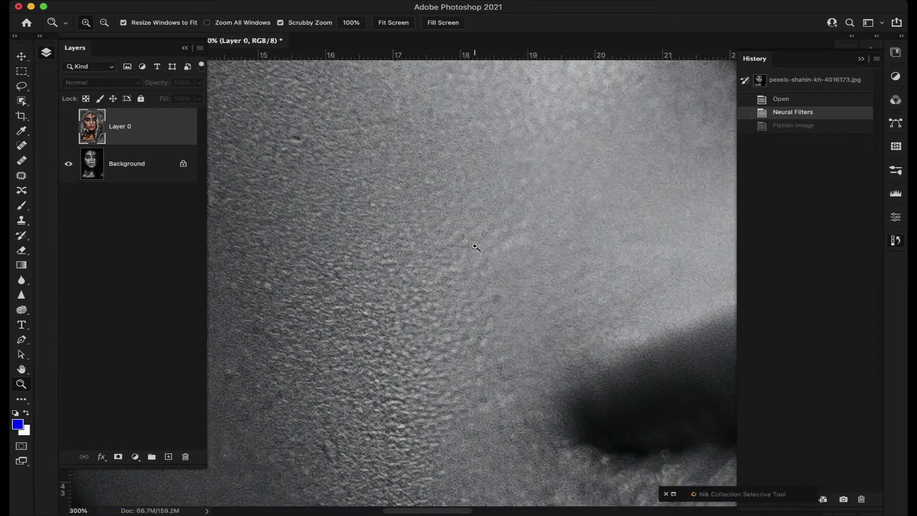
pyautogui.hscroll(10, 475, 246)
pyautogui.scroll(-5, 475, 246)
pyautogui.hscroll(-3, 476, 246)
pyautogui.scroll(4, 475, 247)
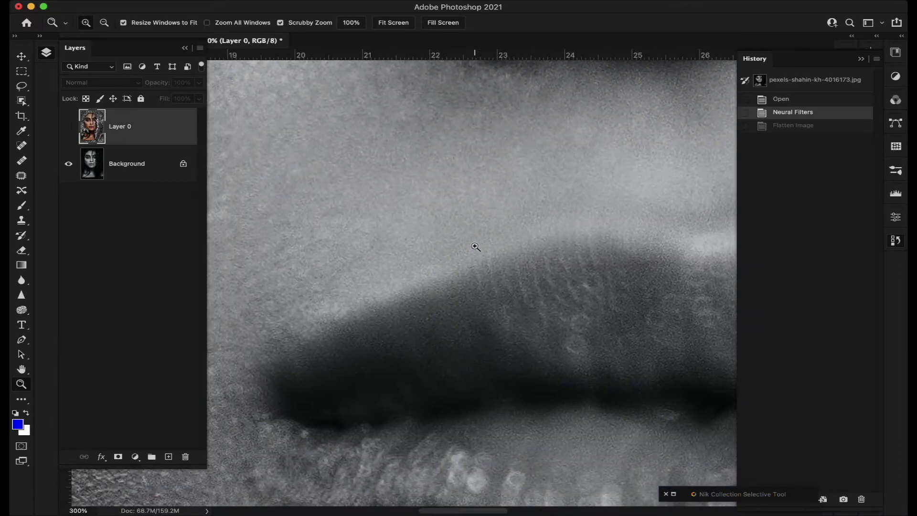
# Examine the black-and-white original across the nose, eyes, lips and chin at about 86%
pyautogui.scroll(-10, 436, 236)
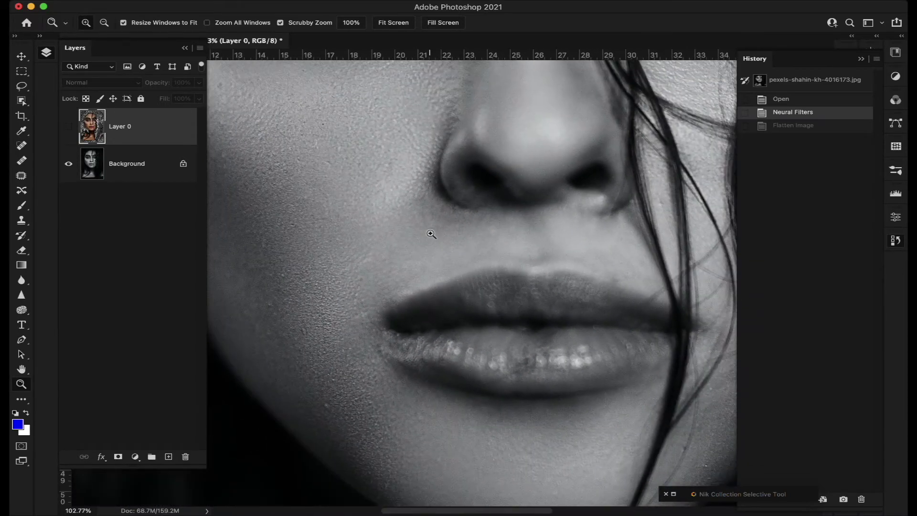
pyautogui.scroll(4, 356, 240)
pyautogui.hscroll(9, 355, 241)
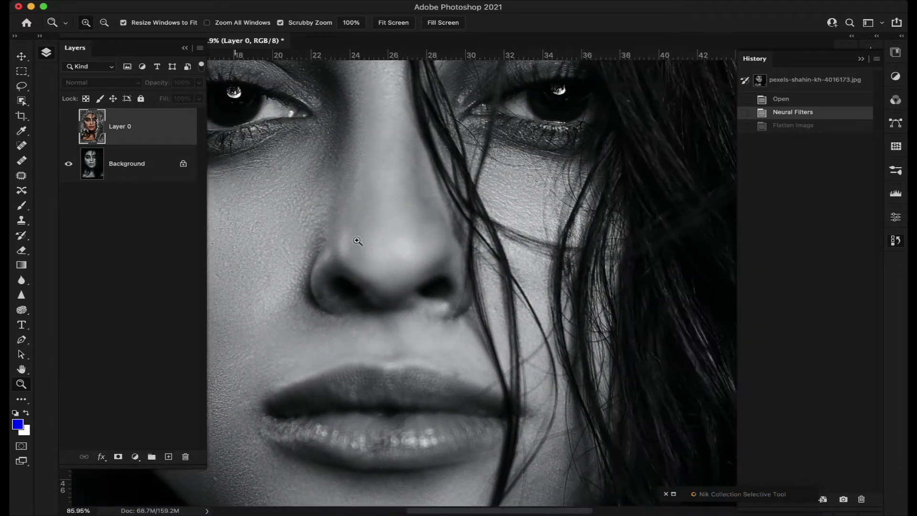
pyautogui.hscroll(-4, 358, 240)
pyautogui.scroll(2, 357, 240)
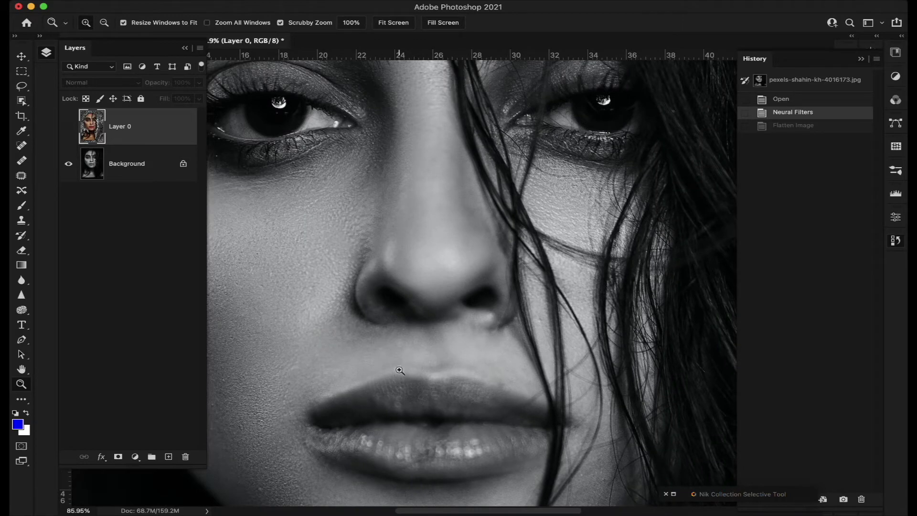
pyautogui.scroll(3, 391, 364)
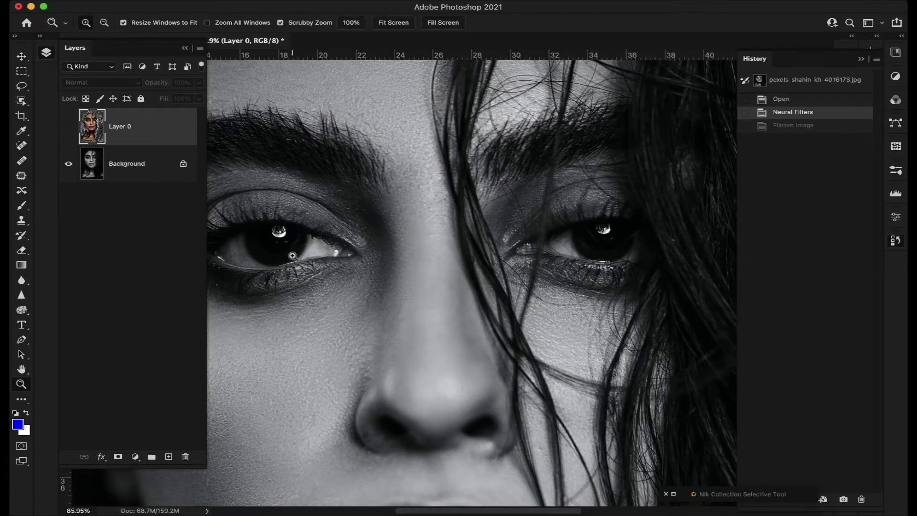
pyautogui.scroll(-10, 283, 257)
pyautogui.scroll(2, 283, 258)
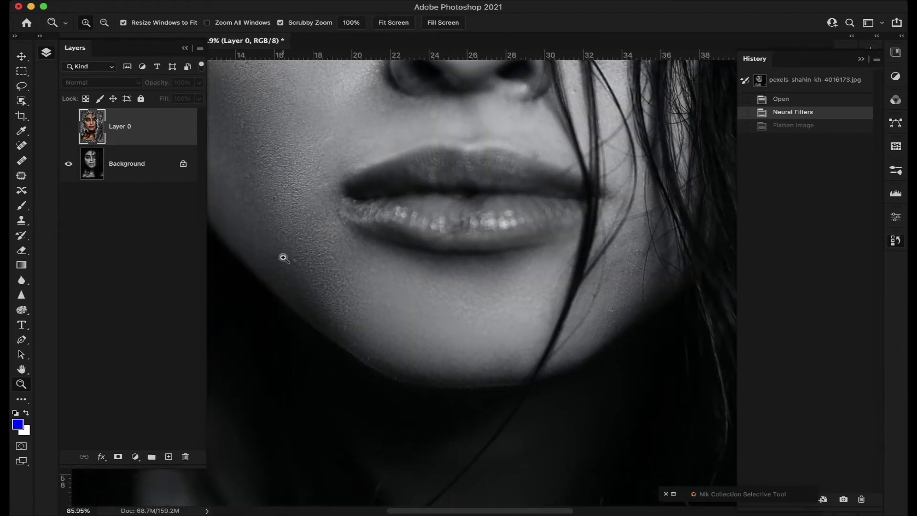
pyautogui.scroll(-4, 283, 257)
pyautogui.scroll(8, 283, 257)
pyautogui.hscroll(-3, 283, 257)
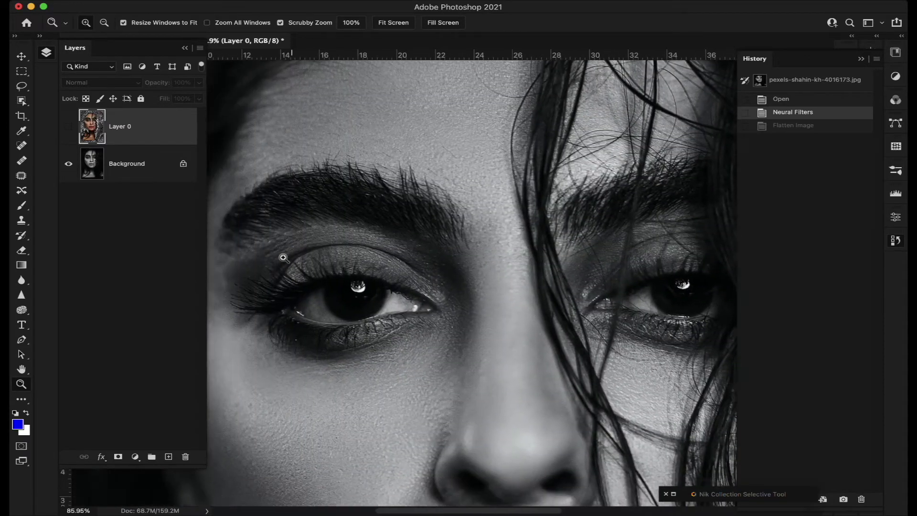
pyautogui.scroll(-1, 283, 258)
# Show the colorized Layer 0 again and collapse the Layers and History panels to free the view
pyautogui.click(69, 126)
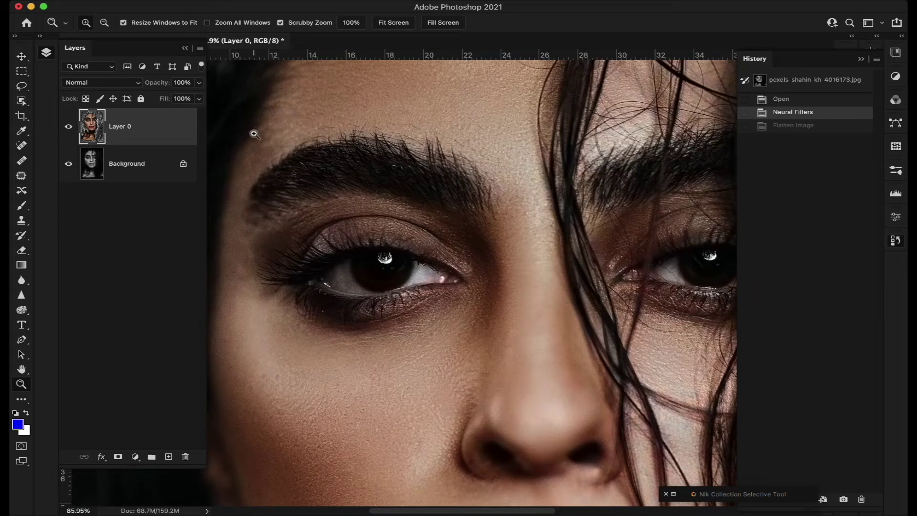
pyautogui.click(185, 48)
pyautogui.scroll(4, 333, 166)
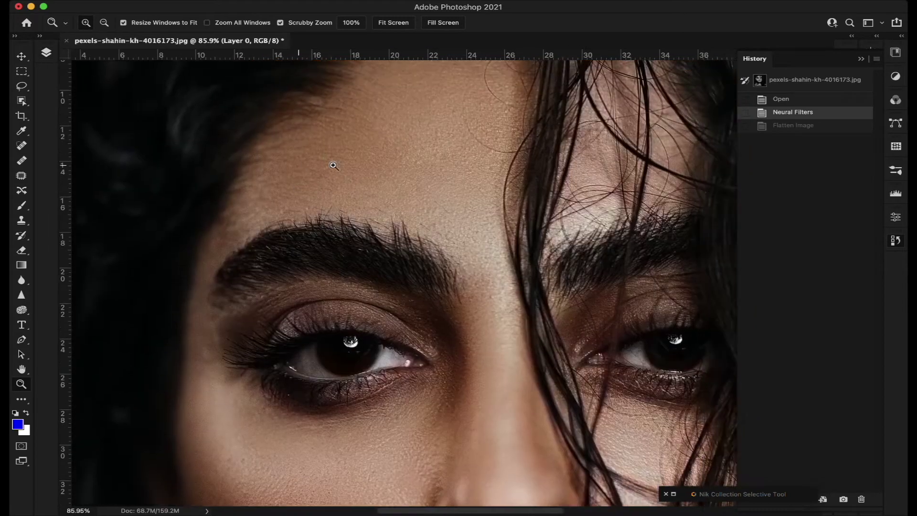
pyautogui.click(860, 59)
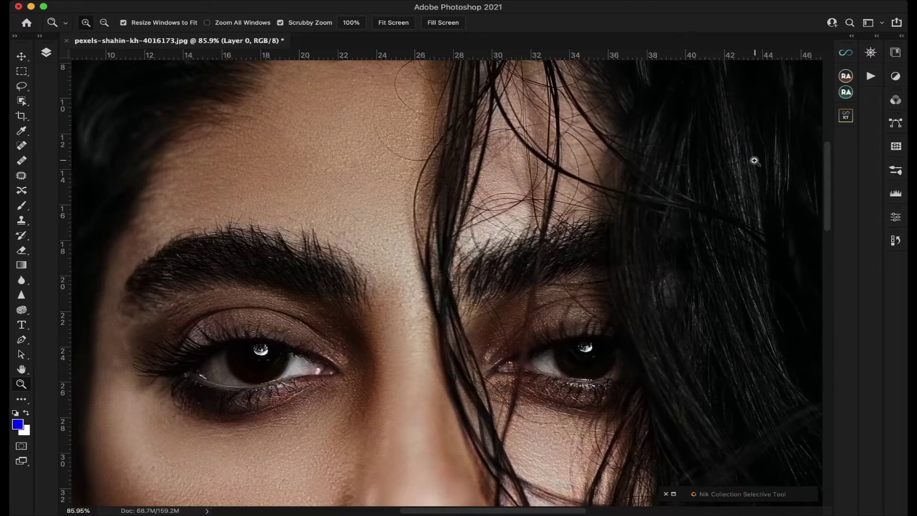
# Examine the colorized face from the eyes to the lips, and view it as a whole at about 43%
pyautogui.scroll(-8, 546, 224)
pyautogui.hscroll(-4, 547, 225)
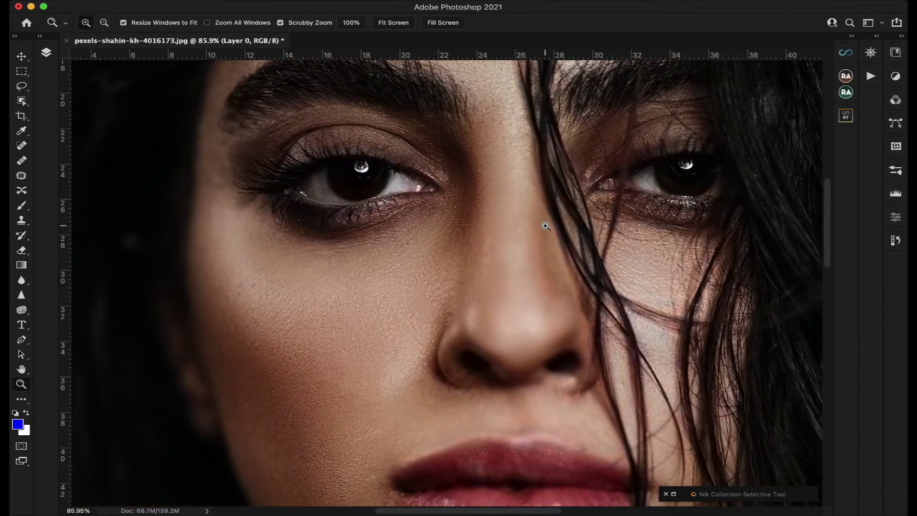
pyautogui.scroll(-6, 546, 226)
pyautogui.hscroll(3, 545, 225)
pyautogui.scroll(-1, 545, 227)
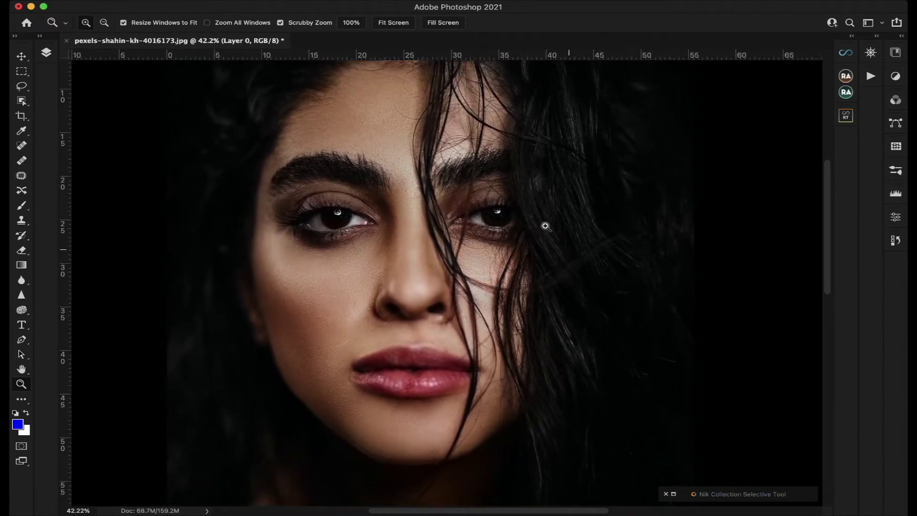
pyautogui.scroll(2, 546, 226)
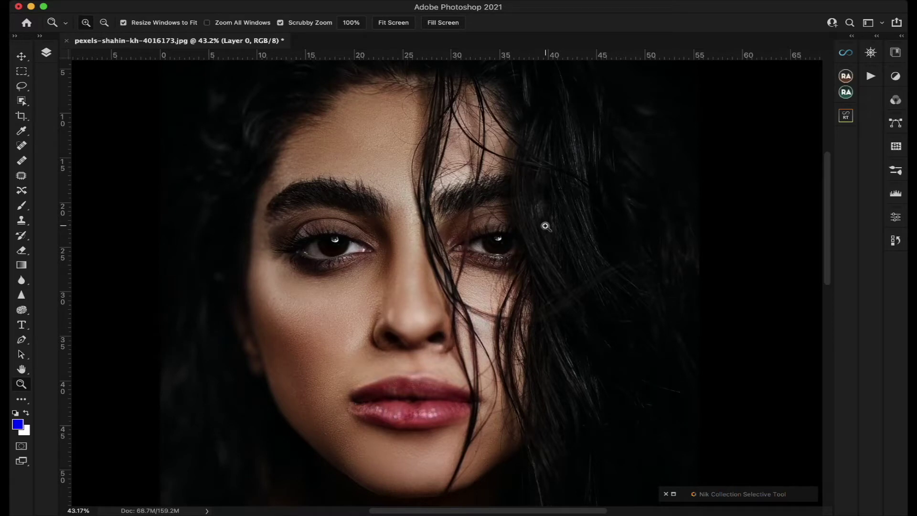
# Look over the plugin list in the Infinite Extension Organizer and the start screen of Infinite Retouch
pyautogui.click(845, 54)
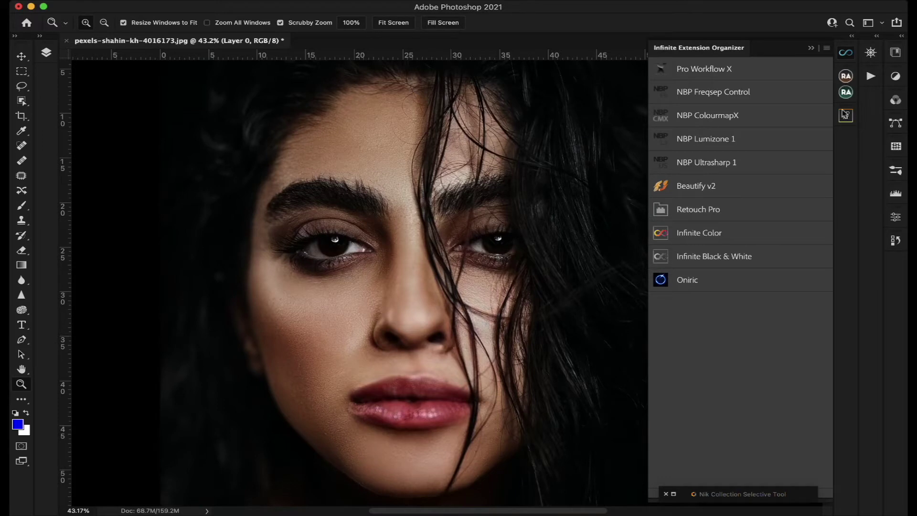
pyautogui.click(810, 48)
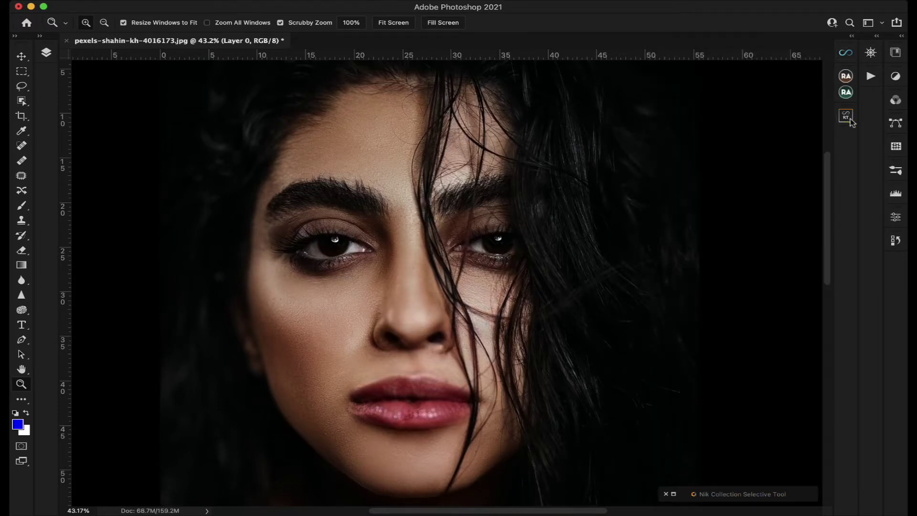
pyautogui.click(846, 117)
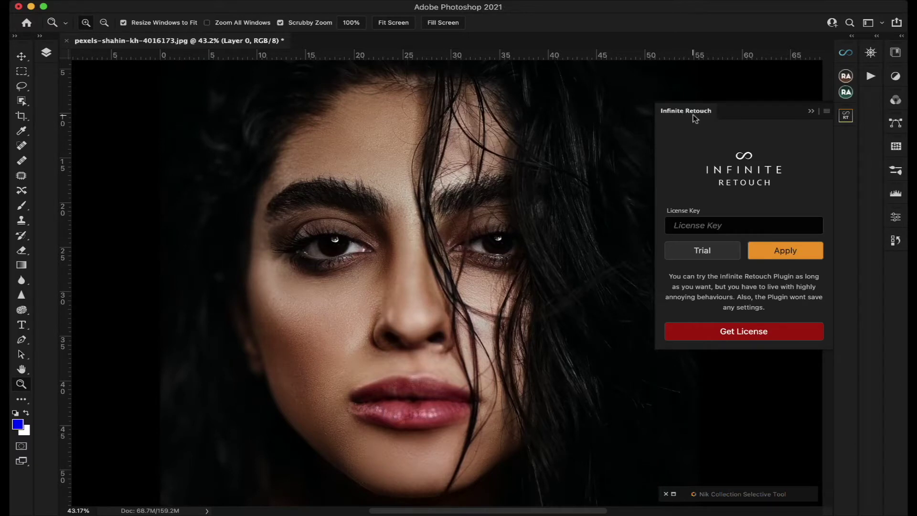
pyautogui.click(811, 113)
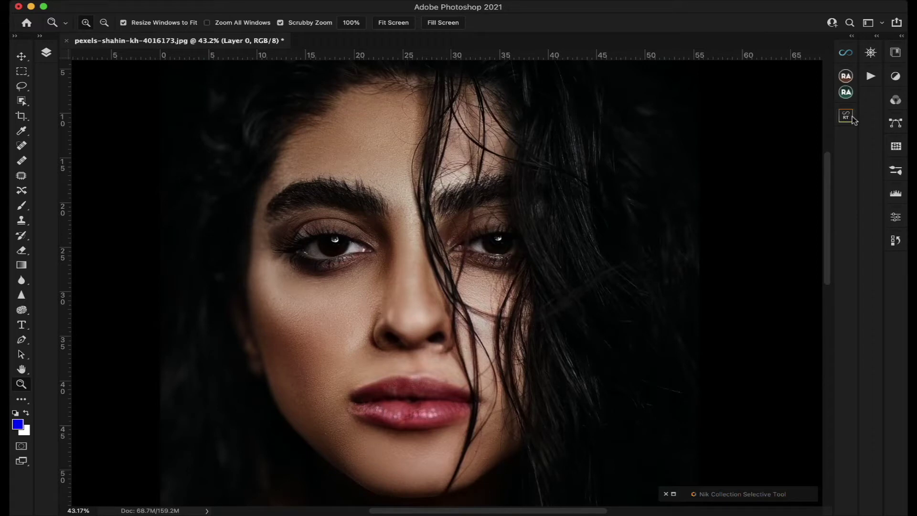
# Open the Retouch Pro plugin from the Infinite Extension Organizer and position the portrait's face beside it
pyautogui.click(844, 54)
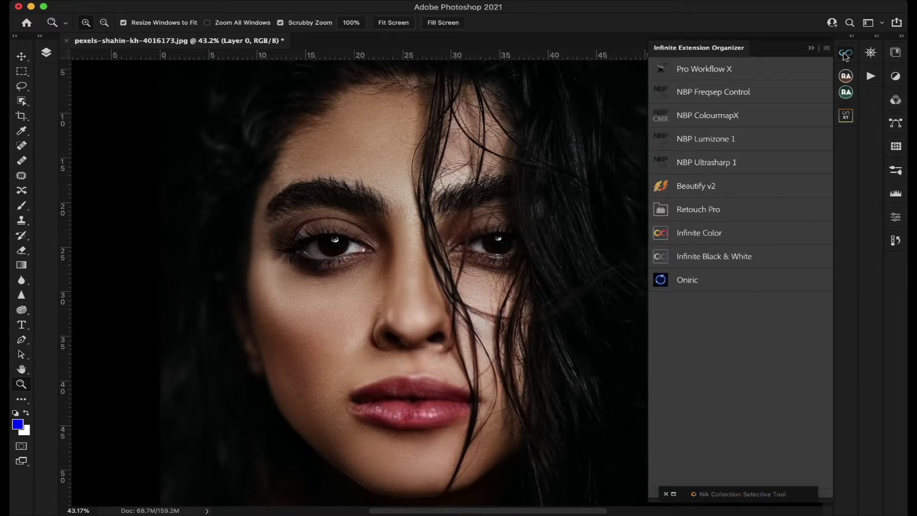
pyautogui.click(753, 213)
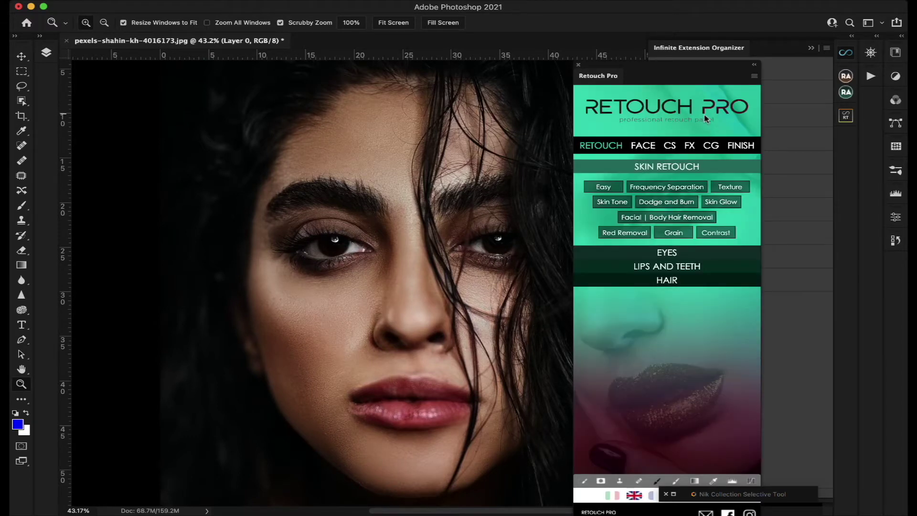
pyautogui.hscroll(3, 432, 230)
pyautogui.scroll(-1, 432, 230)
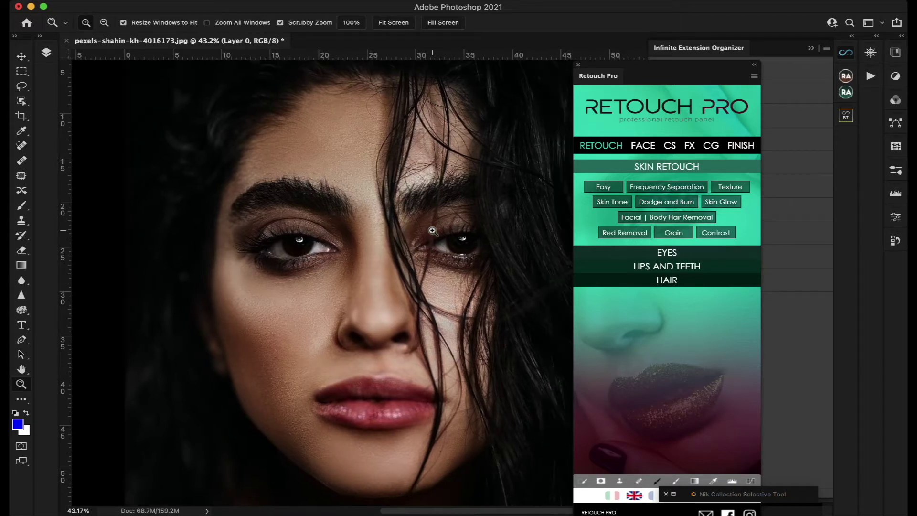
pyautogui.scroll(1, 432, 231)
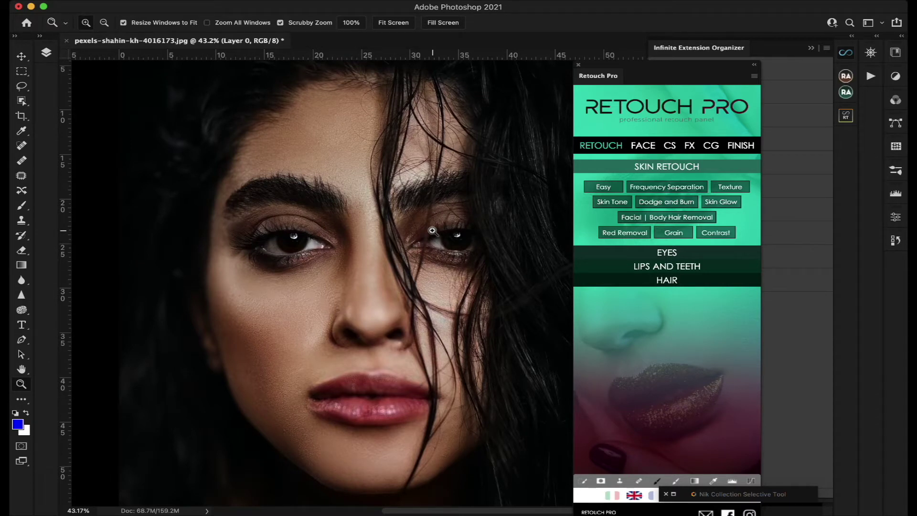
pyautogui.hscroll(3, 345, 231)
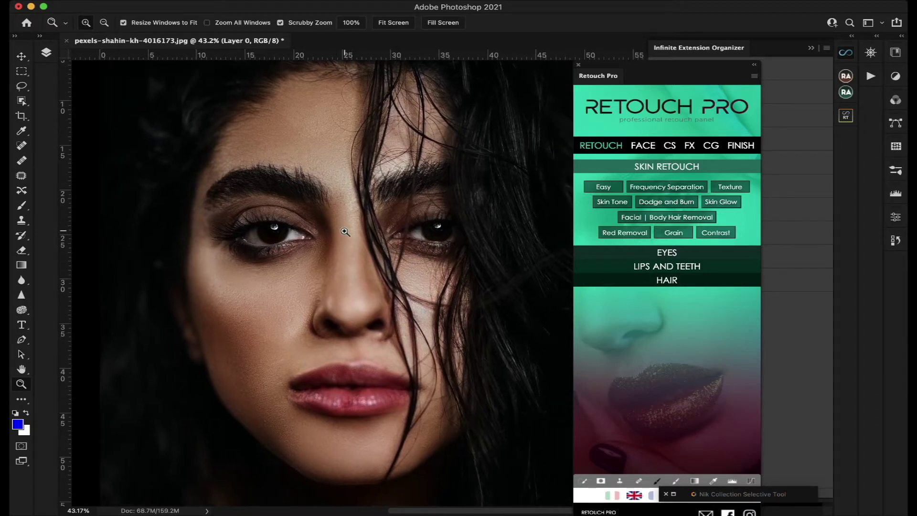
pyautogui.hscroll(-2, 345, 231)
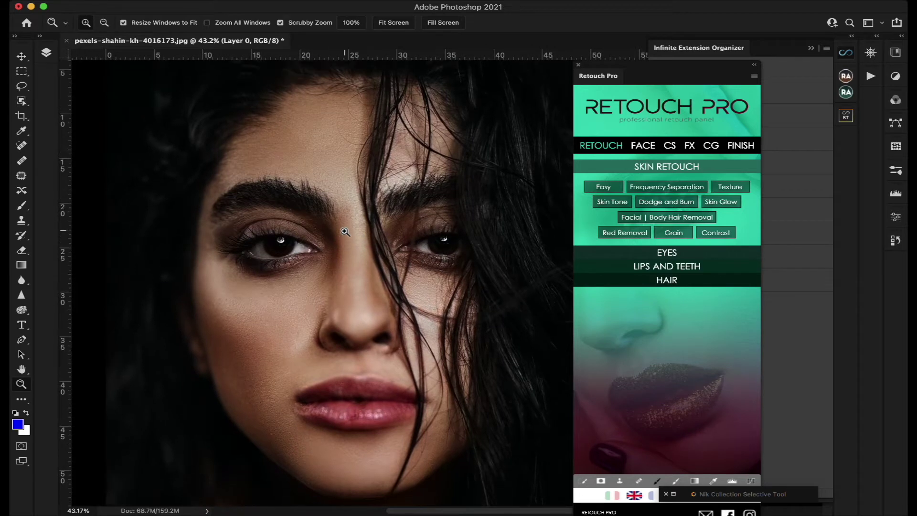
# Merge the colorized layer and the original into a single Background layer and duplicate it as a new layer
pyautogui.click(46, 53)
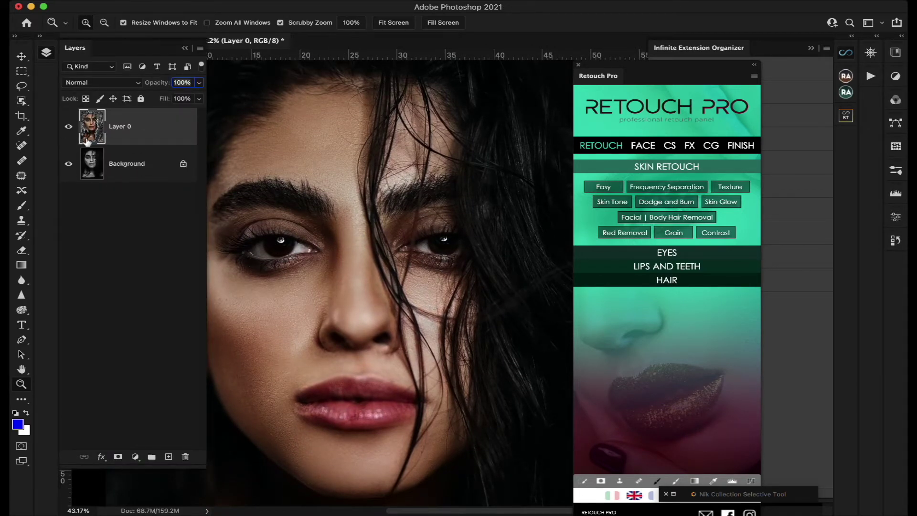
pyautogui.click(200, 50)
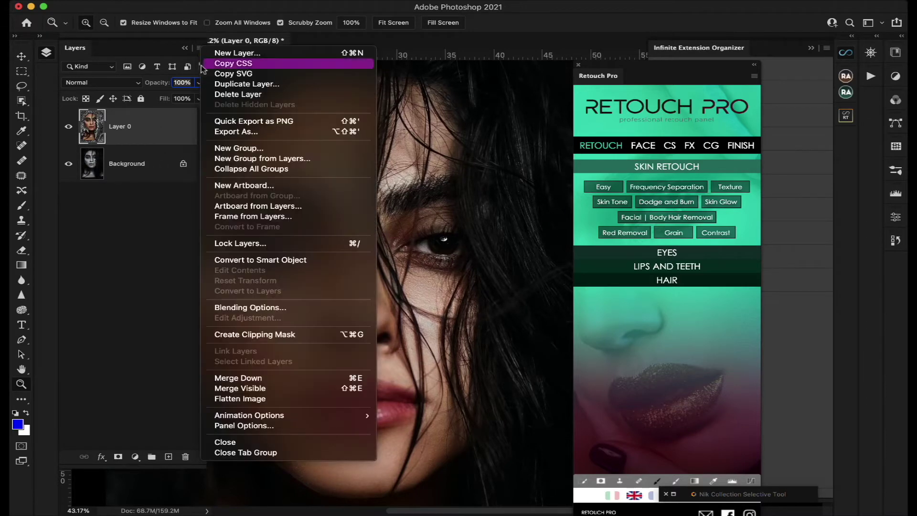
pyautogui.click(258, 386)
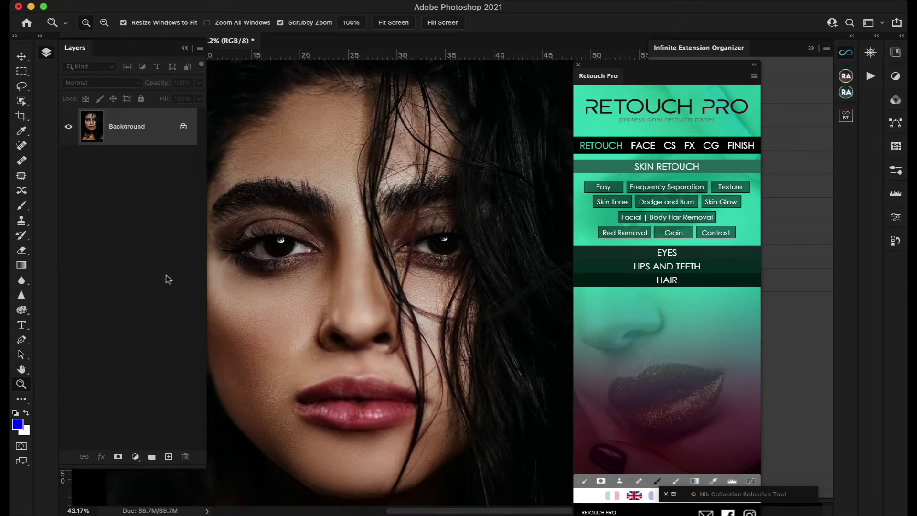
pyautogui.press('super+j')
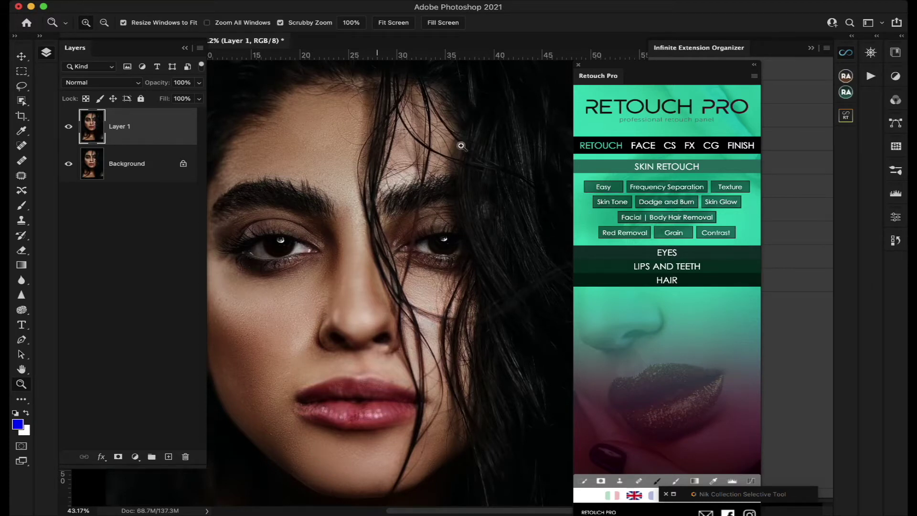
# Check the skin around the nose and upper lip at 200%, and view the whole portrait fitted to the screen
pyautogui.hscroll(-1, 334, 205)
pyautogui.scroll(2, 333, 204)
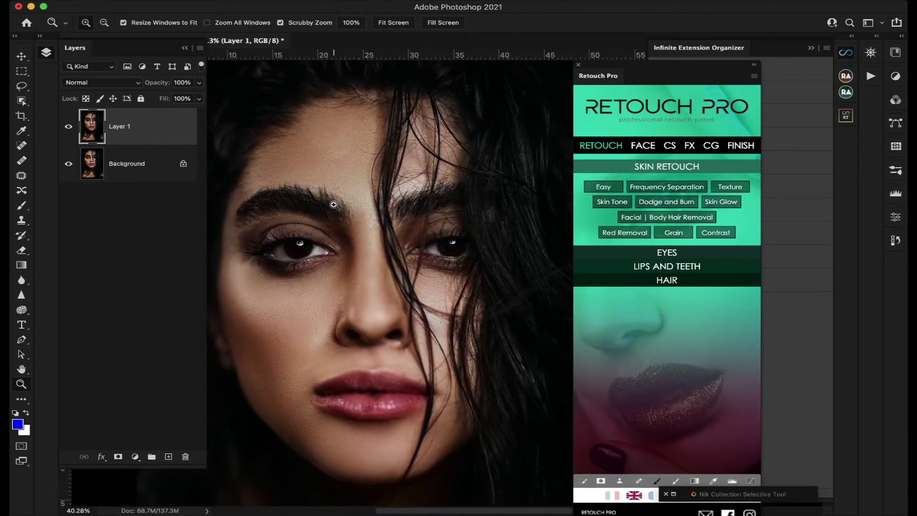
pyautogui.scroll(-2, 333, 205)
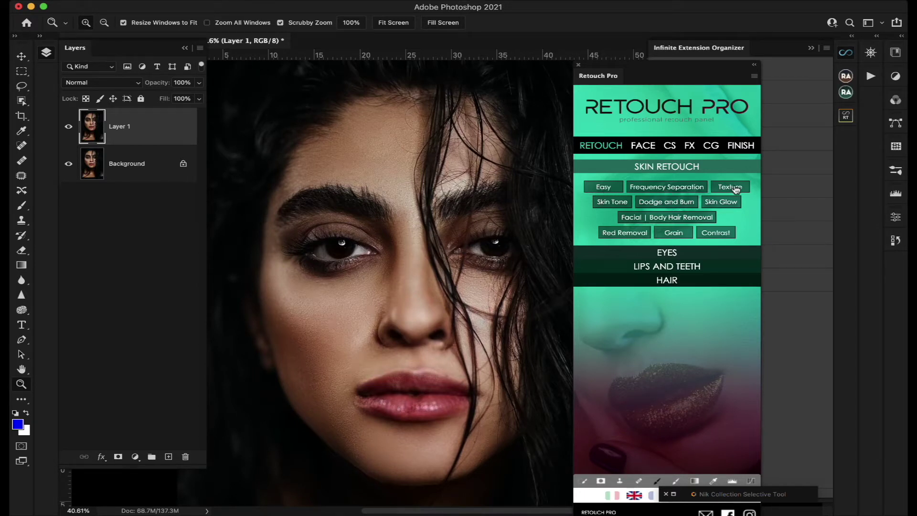
pyautogui.moveTo(399, 358); pyautogui.dragTo(403, 360)
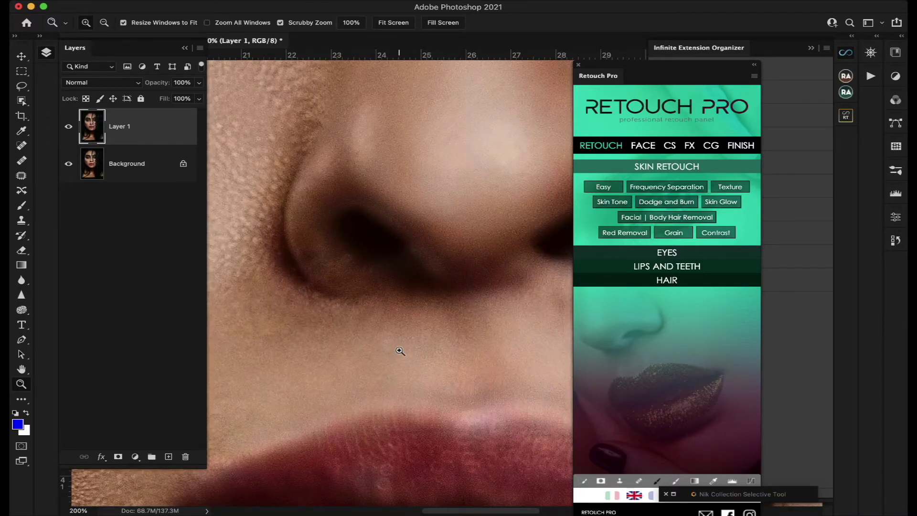
pyautogui.click(391, 25)
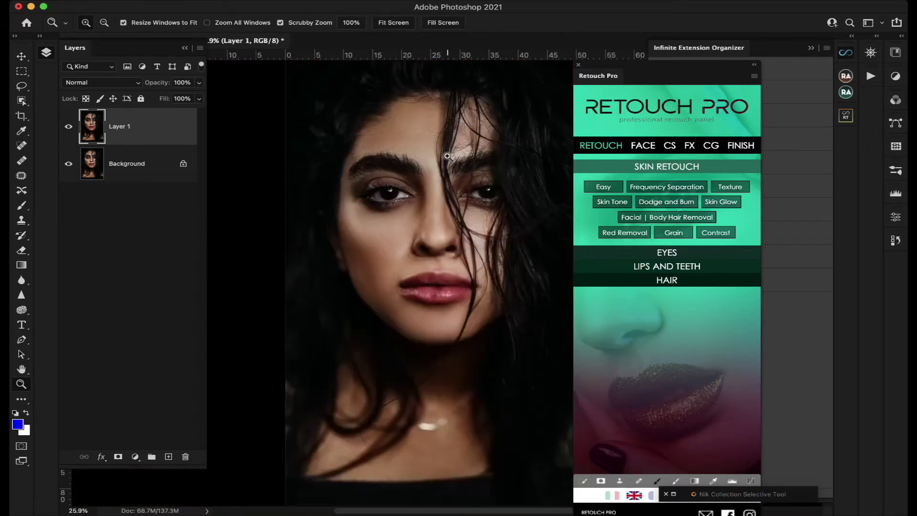
# Try the Easy skin retouch of Retouch Pro, and generate the Infinite Retouch layer groups with help layers
pyautogui.click(604, 186)
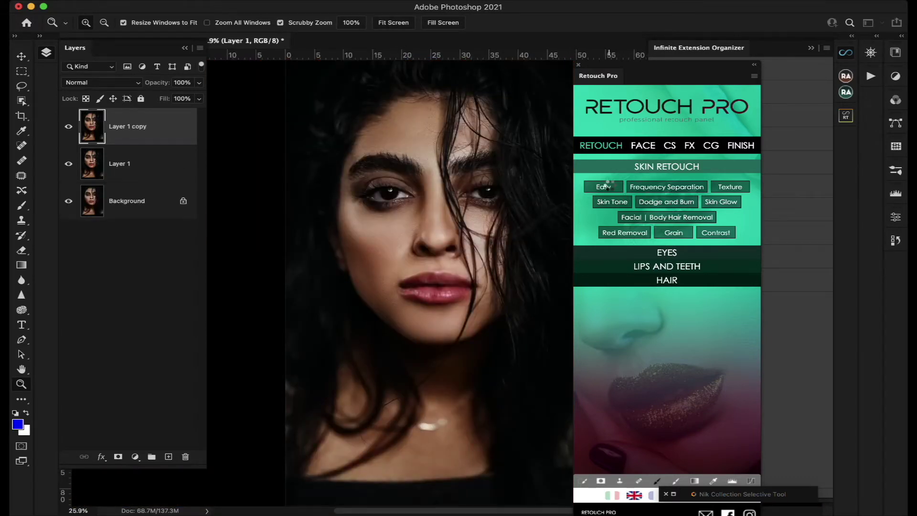
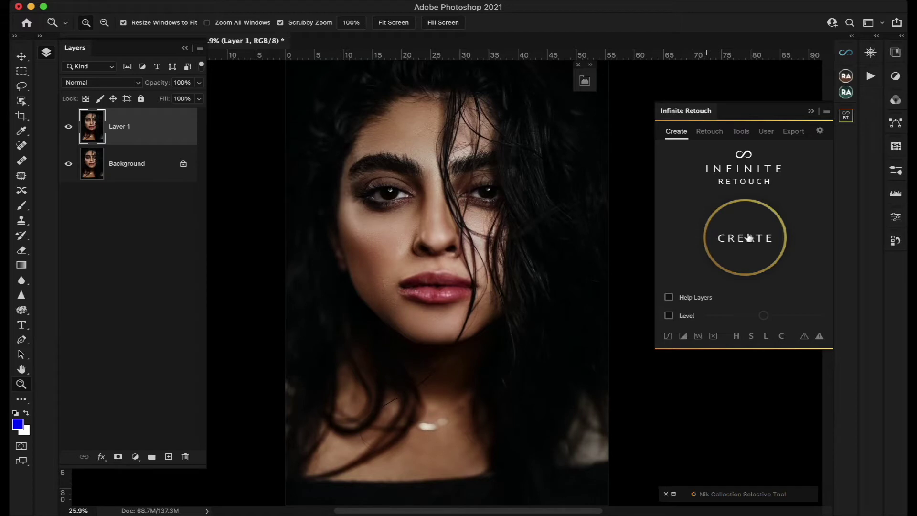
pyautogui.click(748, 237)
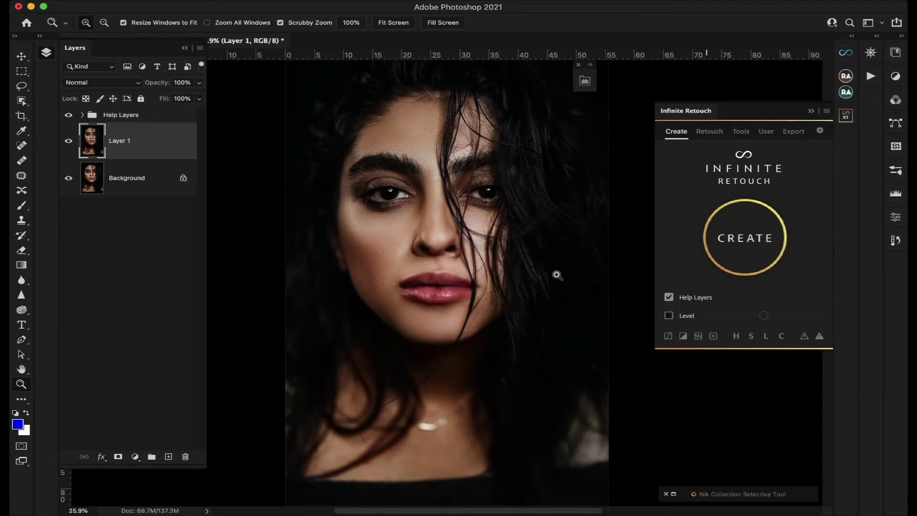
pyautogui.click(738, 234)
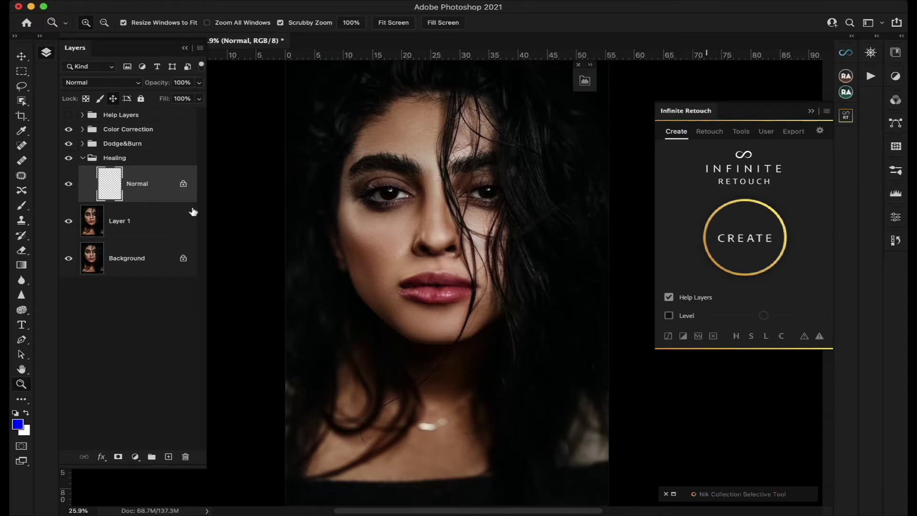
# Delete the generated retouch layer groups above Layer 1 and create the Infinite Retouch layer set again
pyautogui.click(157, 120)
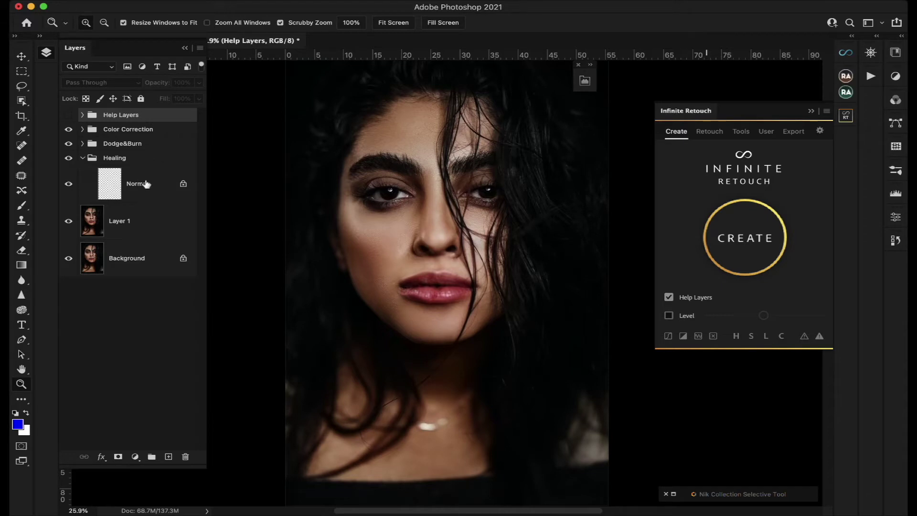
pyautogui.keyDown('shift'); pyautogui.click(150, 159); pyautogui.keyUp('shift')
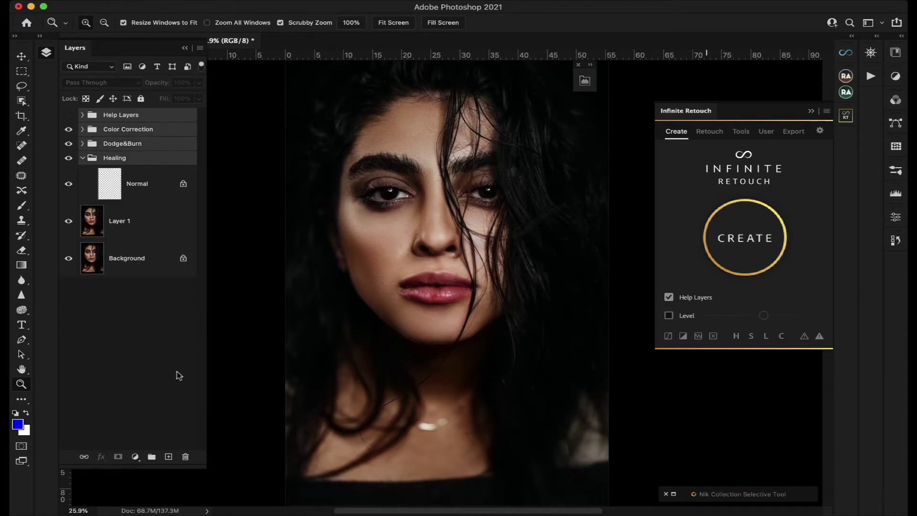
pyautogui.click(186, 455)
pyautogui.click(725, 262)
pyautogui.click(744, 254)
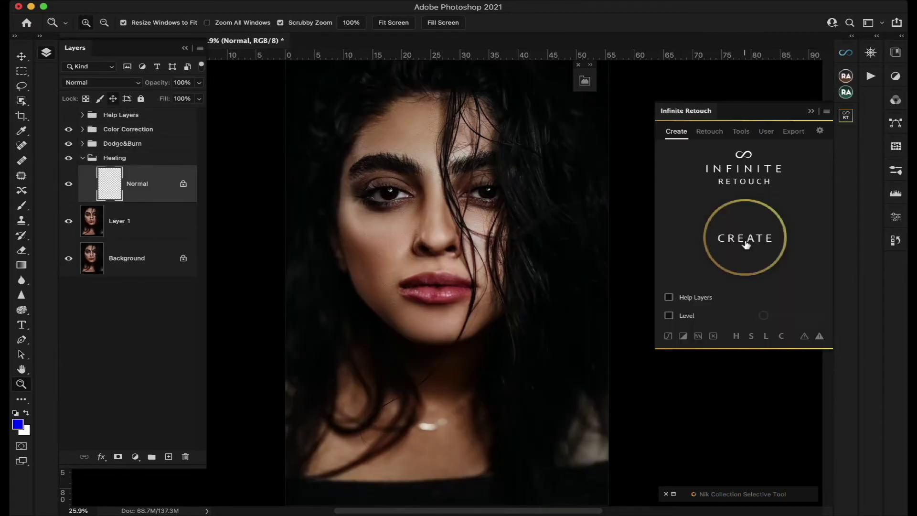
# Examine the Help Layers group, previewing the Multiply Curve, Level and Color layers on the portrait, and hide the group again
pyautogui.click(69, 115)
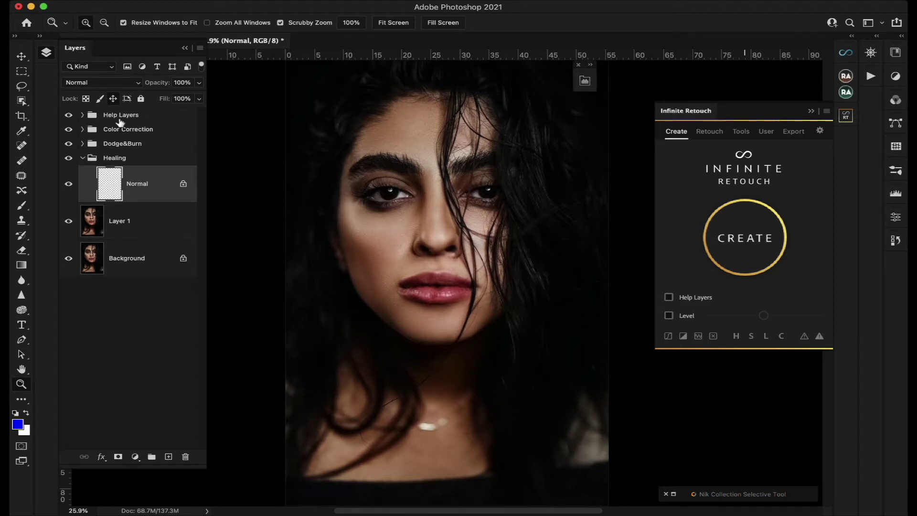
pyautogui.click(82, 115)
pyautogui.scroll(-3, 152, 163)
pyautogui.scroll(1, 150, 164)
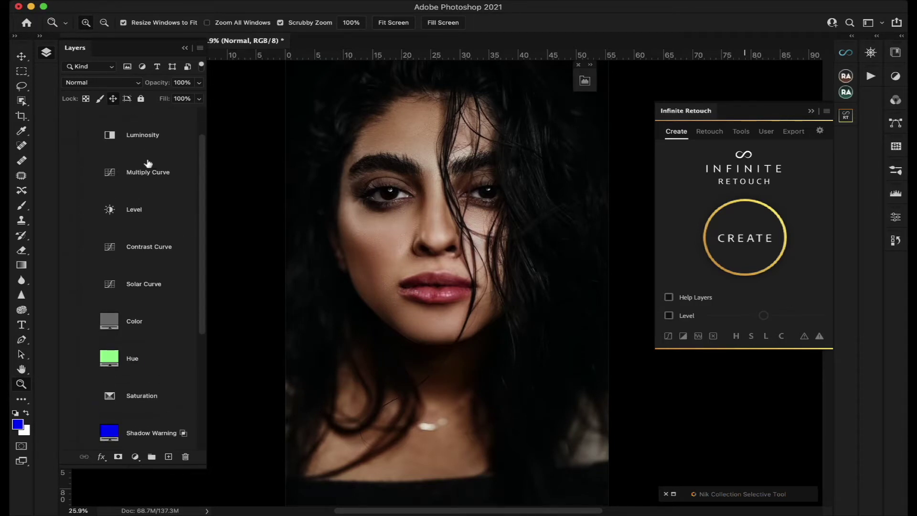
pyautogui.click(72, 173)
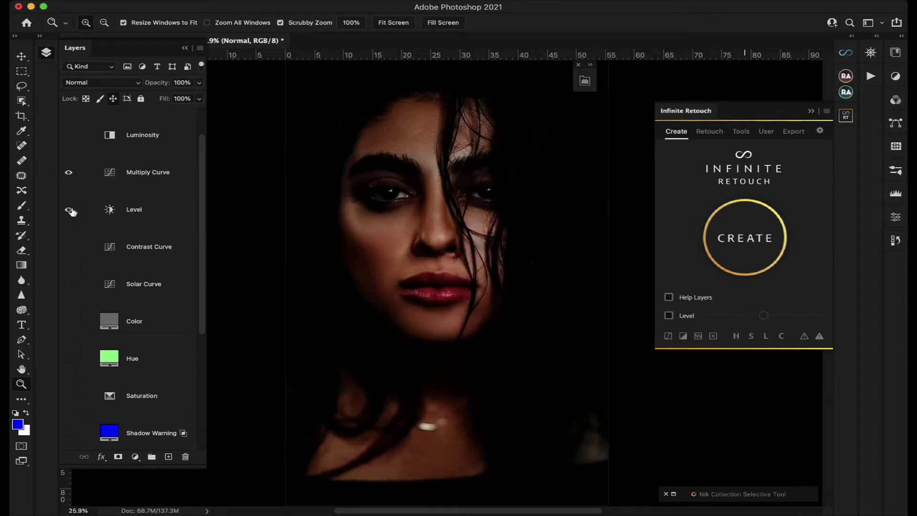
pyautogui.click(69, 173)
pyautogui.scroll(-1, 136, 189)
pyautogui.scroll(1, 136, 190)
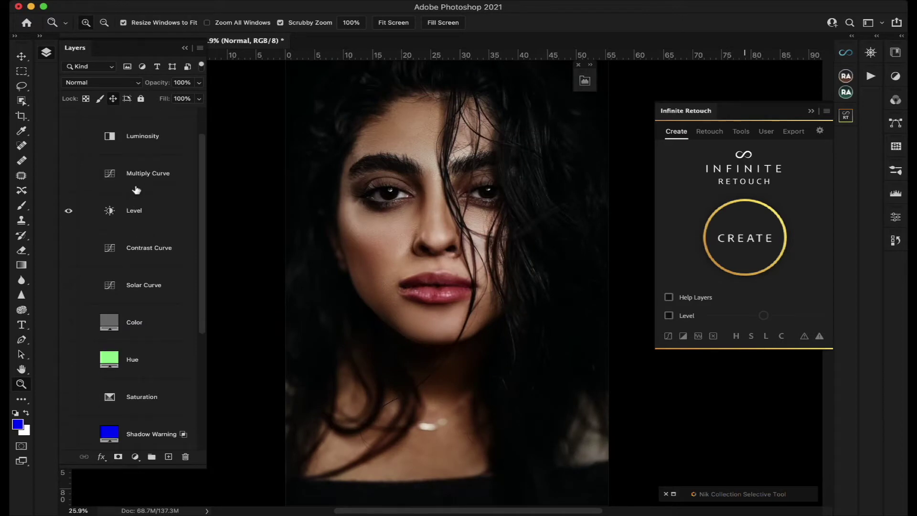
pyautogui.click(70, 324)
pyautogui.click(69, 211)
pyautogui.click(71, 323)
pyautogui.scroll(2, 85, 230)
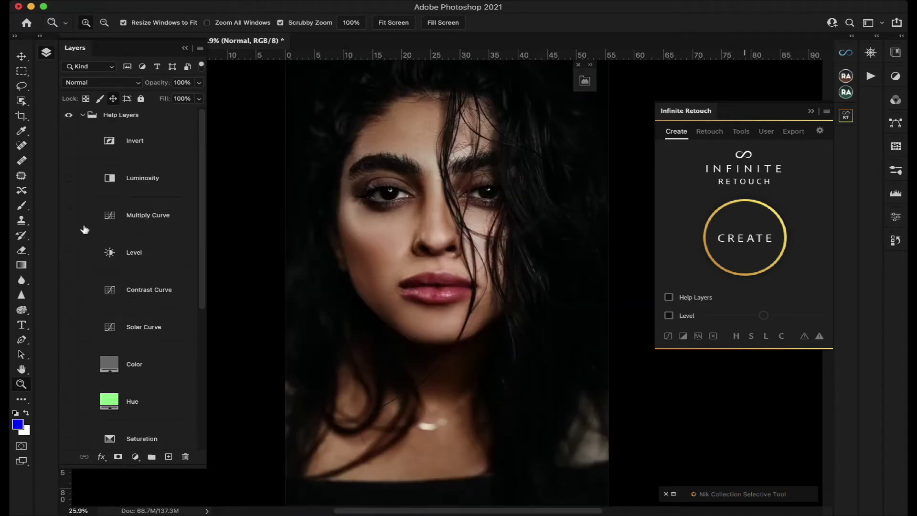
pyautogui.click(84, 116)
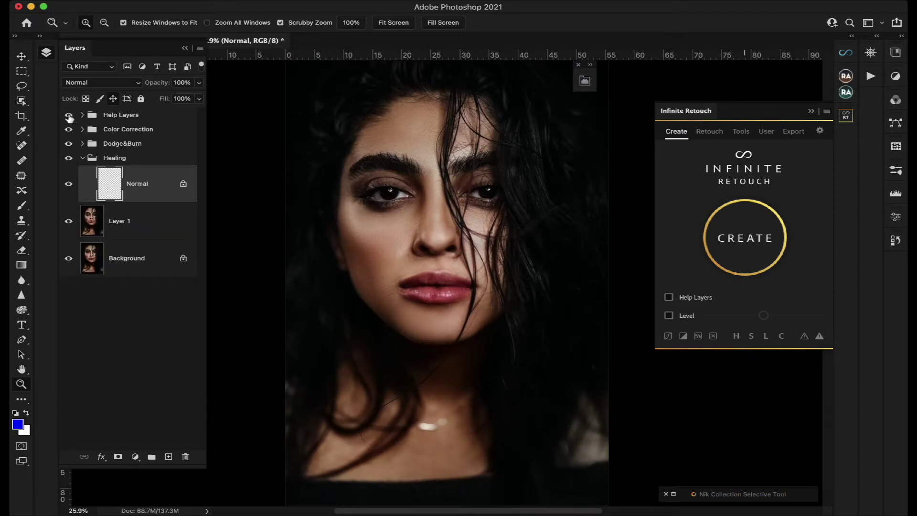
pyautogui.click(70, 116)
# Look at the layers inside the Dodge&Burn and Color Correction groups
pyautogui.click(83, 144)
pyautogui.click(84, 144)
pyautogui.click(83, 130)
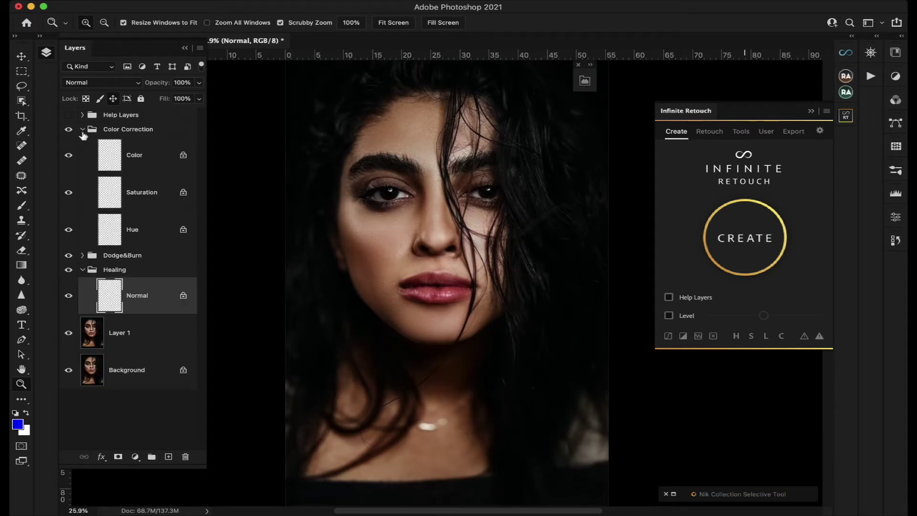
pyautogui.click(83, 131)
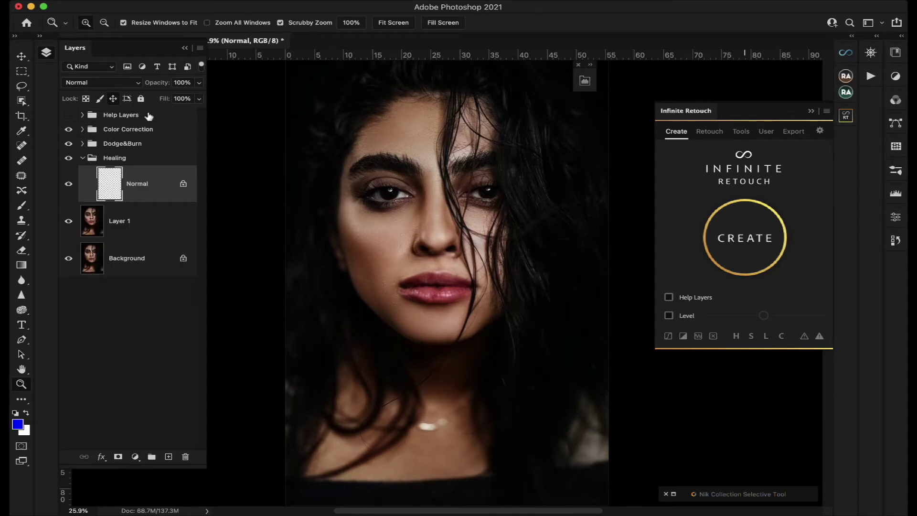
# Delete the Help Layers, Color Correction, Dodge&Burn and Healing groups, keeping only Layer 1 and Background
pyautogui.click(148, 116)
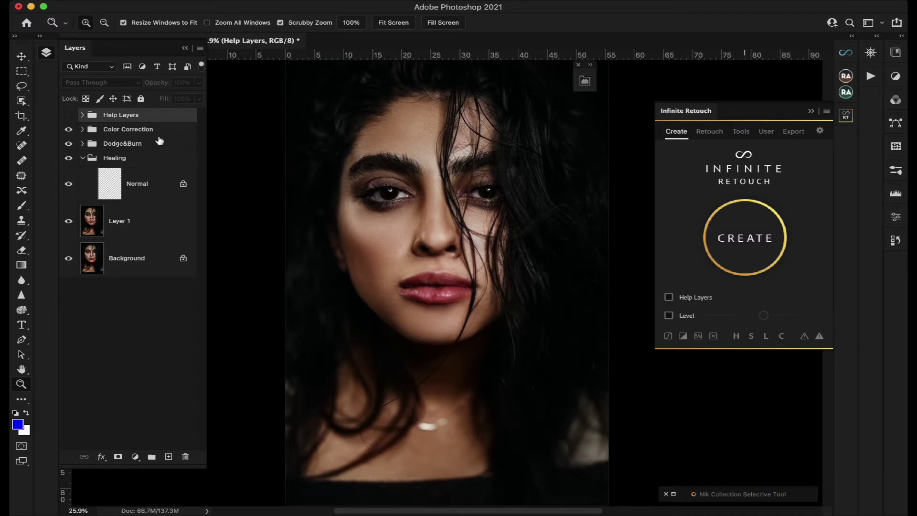
pyautogui.keyDown('shift'); pyautogui.click(153, 185); pyautogui.keyUp('shift')
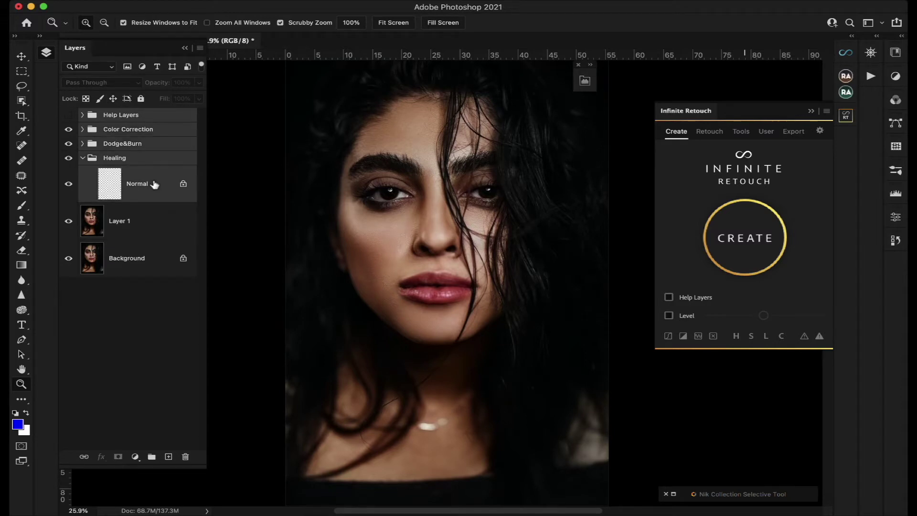
pyautogui.click(186, 457)
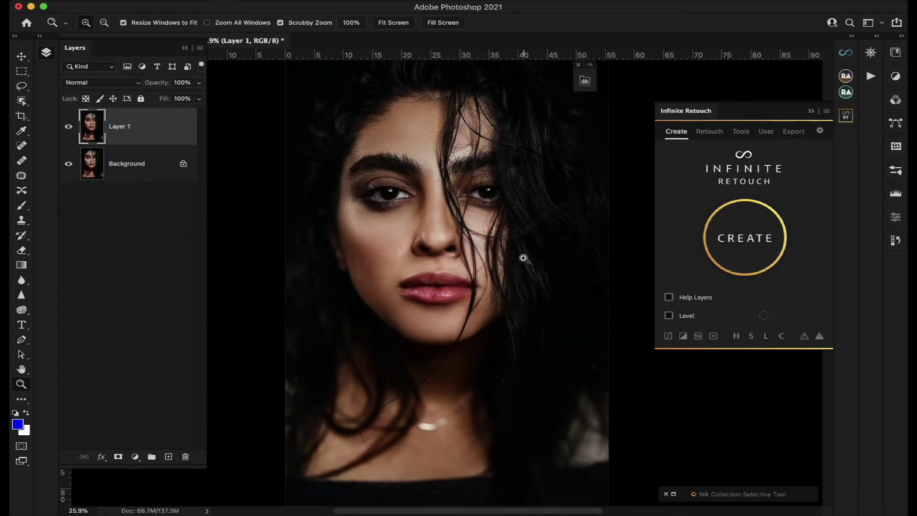
# Reopen the Retouch Pro plugin from the Infinite Extension Organizer and dock it beside the portrait
pyautogui.click(811, 112)
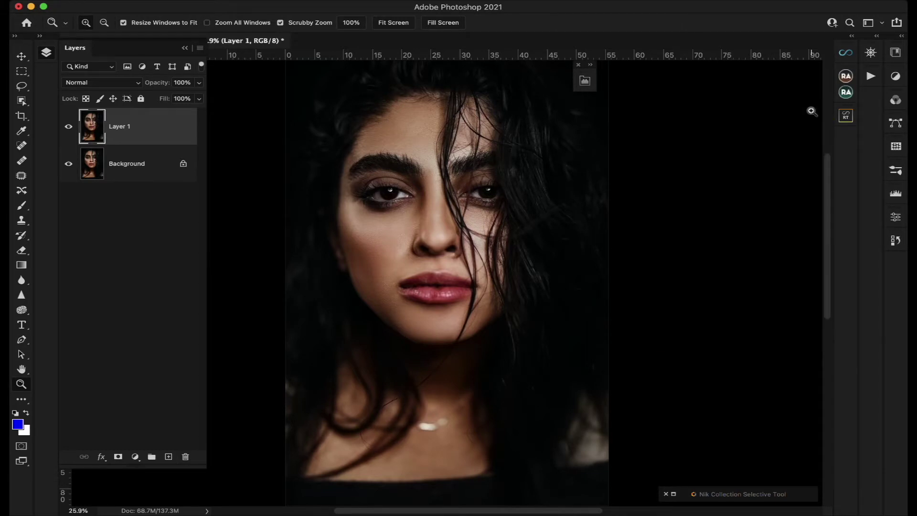
pyautogui.click(852, 38)
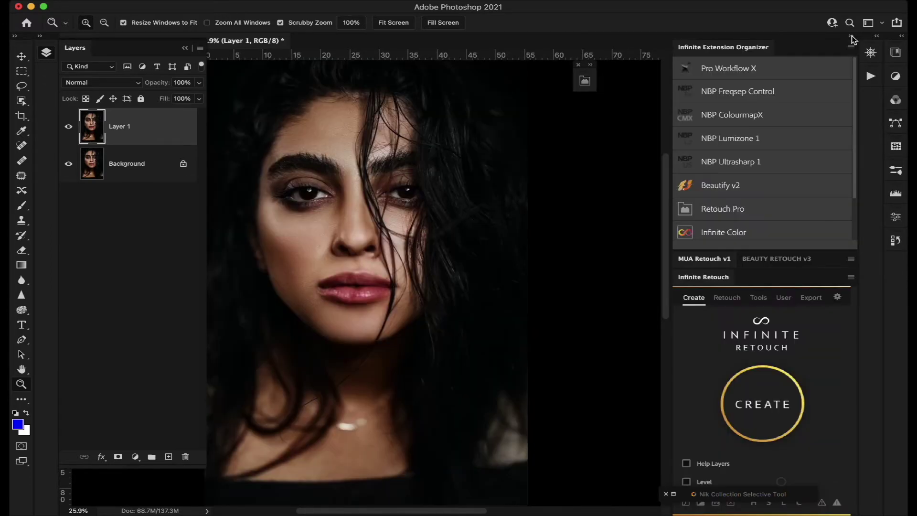
pyautogui.click(783, 206)
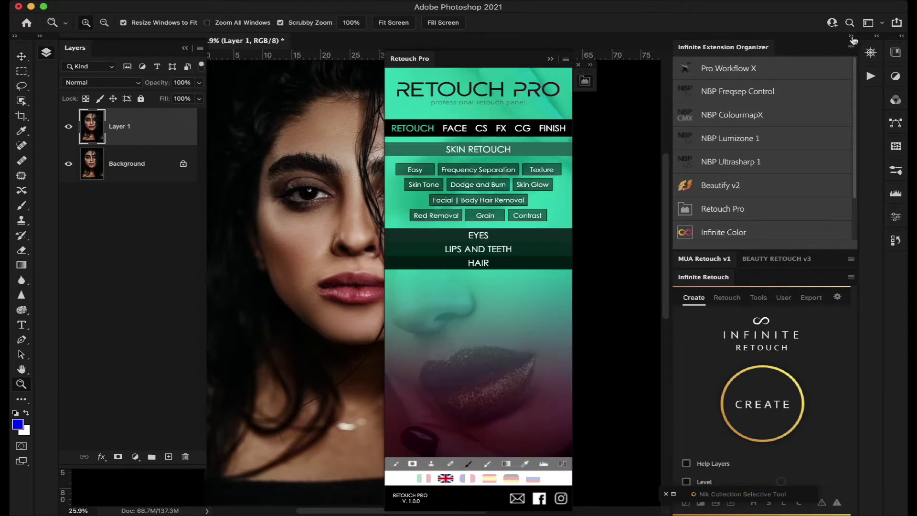
pyautogui.click(851, 38)
pyautogui.moveTo(501, 70)
pyautogui.mouseDown()
pyautogui.moveTo(557, 62)
pyautogui.moveTo(720, 67)
pyautogui.moveTo(771, 45)
pyautogui.moveTo(827, 86)
pyautogui.mouseUp()
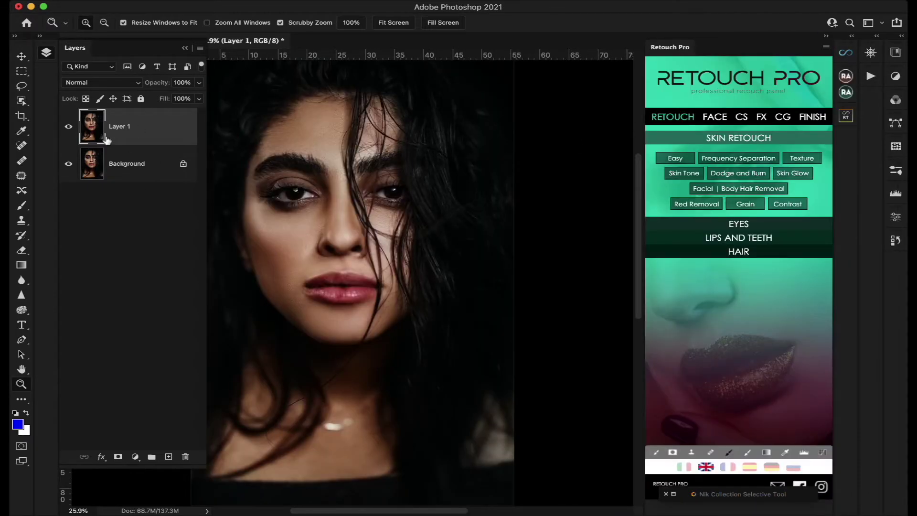
# Create the masked Easy skin retouch layer with Retouch Pro and enlarge the face to 66.67% in an uncluttered workspace
pyautogui.click(676, 159)
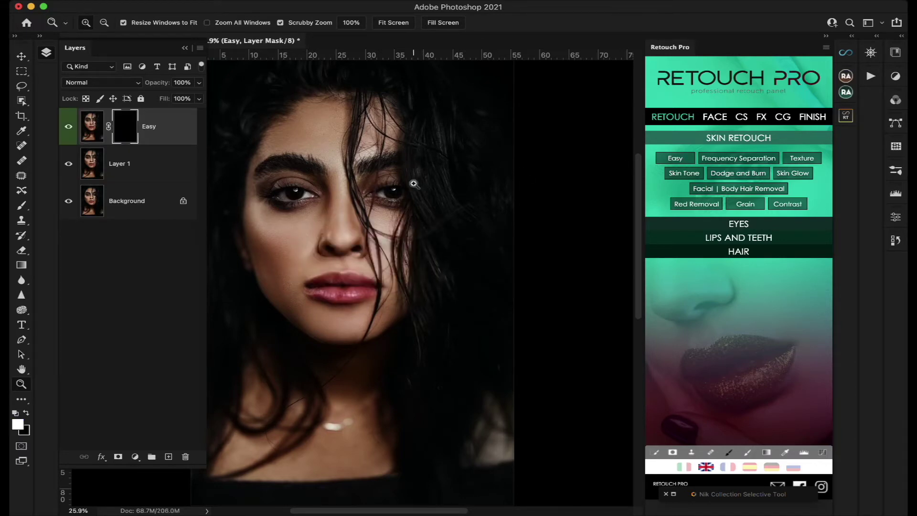
pyautogui.click(314, 190)
pyautogui.keyDown('alt'); pyautogui.click(315, 190); pyautogui.keyUp('alt')
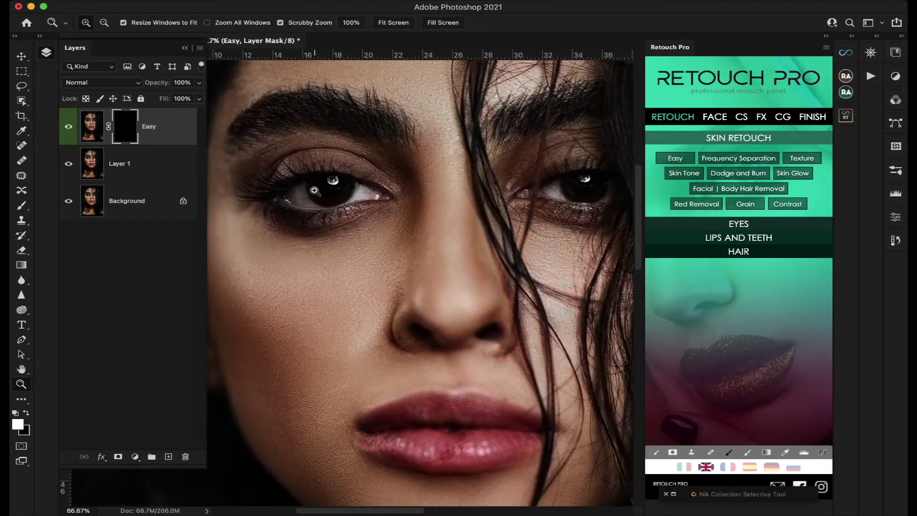
pyautogui.click(310, 188)
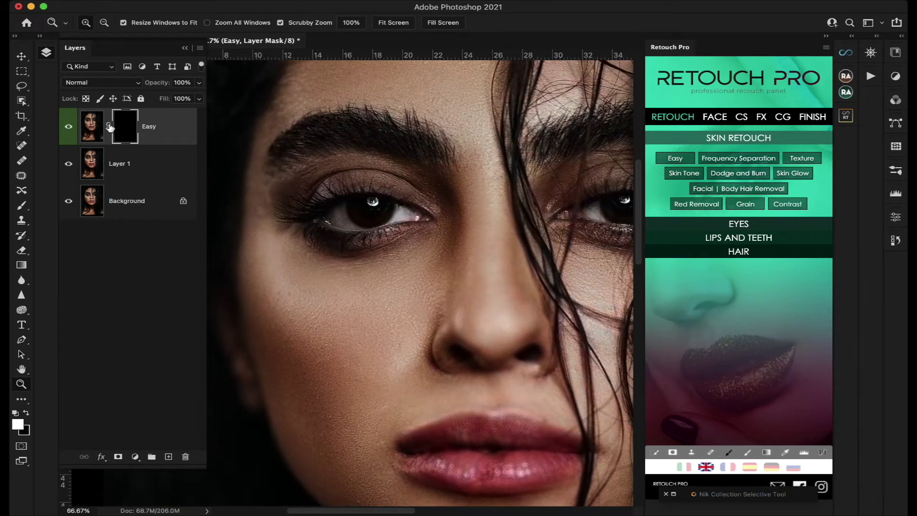
pyautogui.click(185, 48)
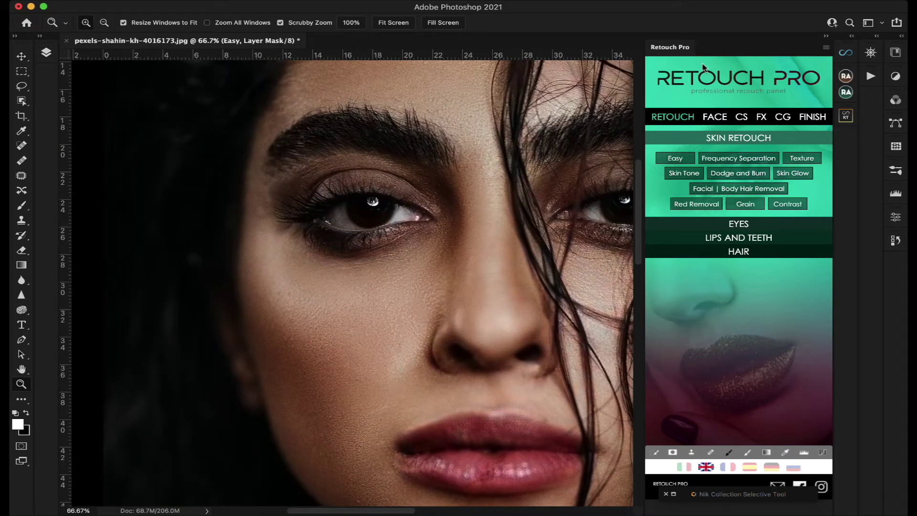
pyautogui.click(827, 37)
# Choose the Brush tool with a Soft Round tip at 200 px and 0% hardness
pyautogui.click(20, 208)
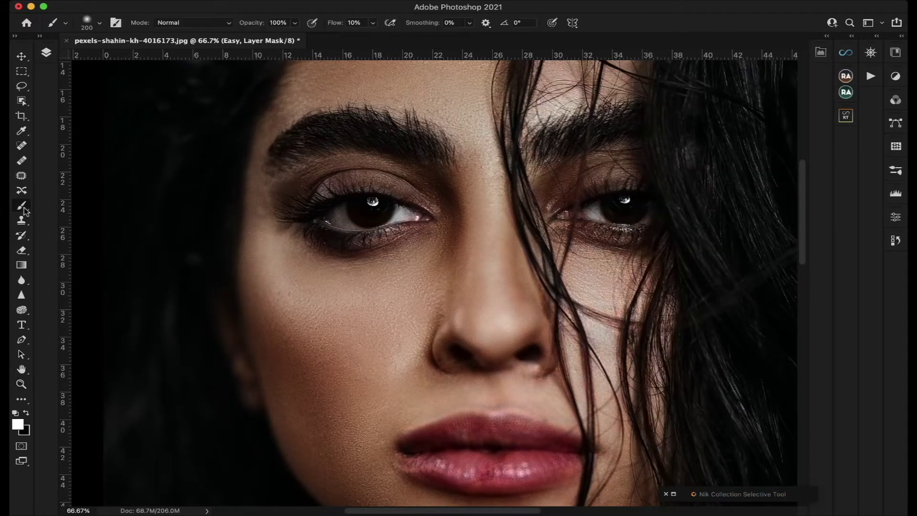
pyautogui.click(100, 27)
pyautogui.click(115, 172)
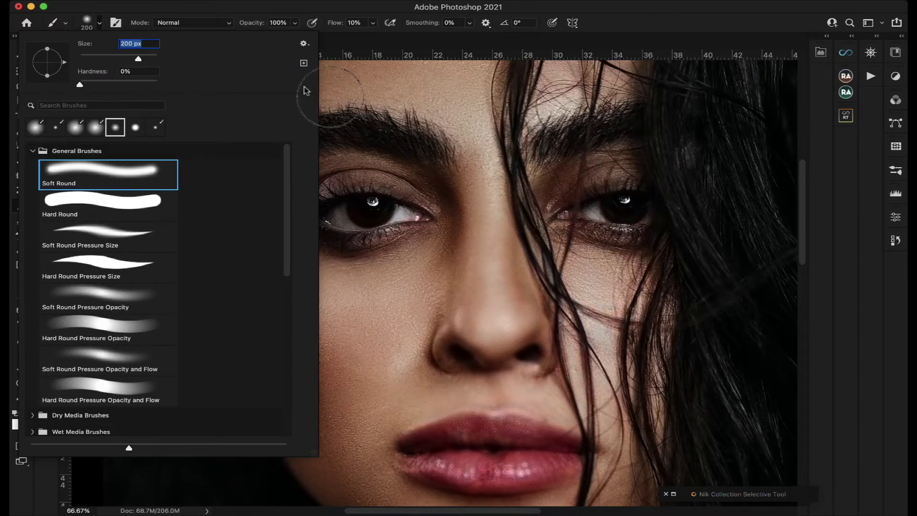
pyautogui.click(392, 130)
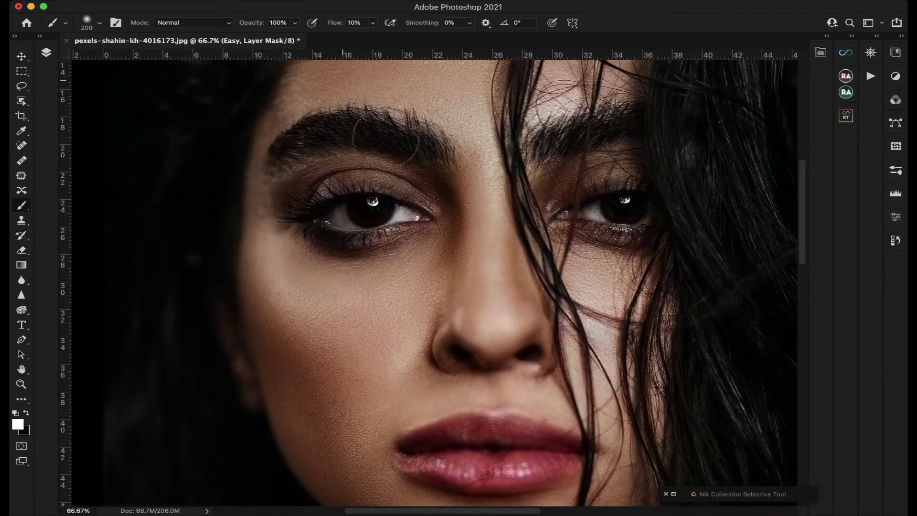
# Set the brush opacity to 7% and its flow to 100% for painting the skin
pyautogui.scroll(5, 430, 167)
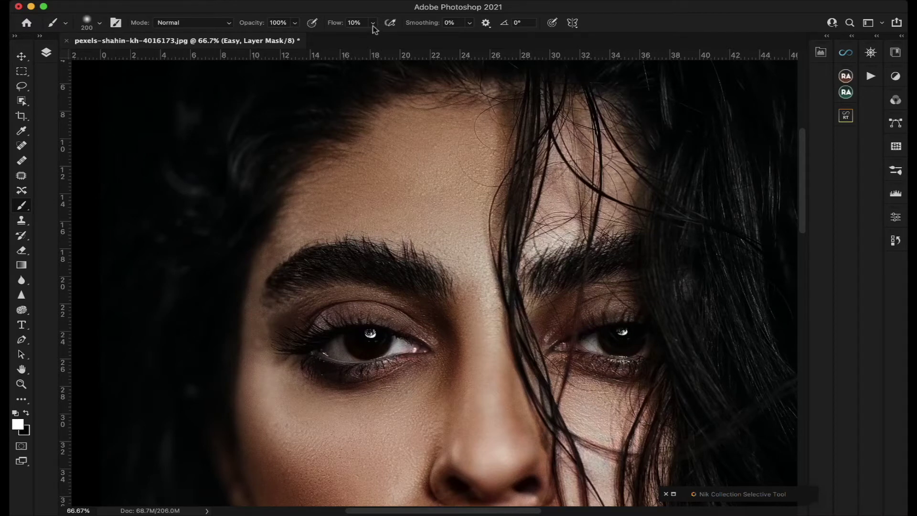
pyautogui.click(295, 24)
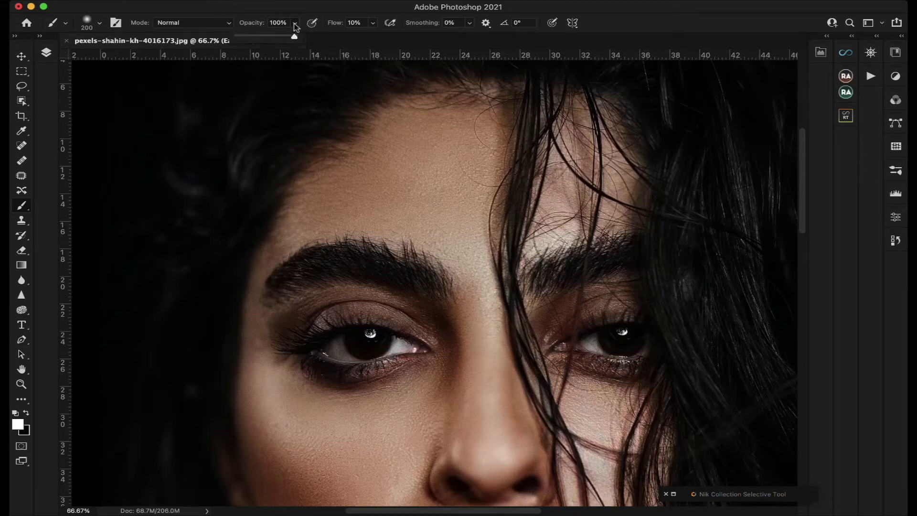
pyautogui.moveTo(295, 36); pyautogui.dragTo(242, 38)
pyautogui.press('Return')
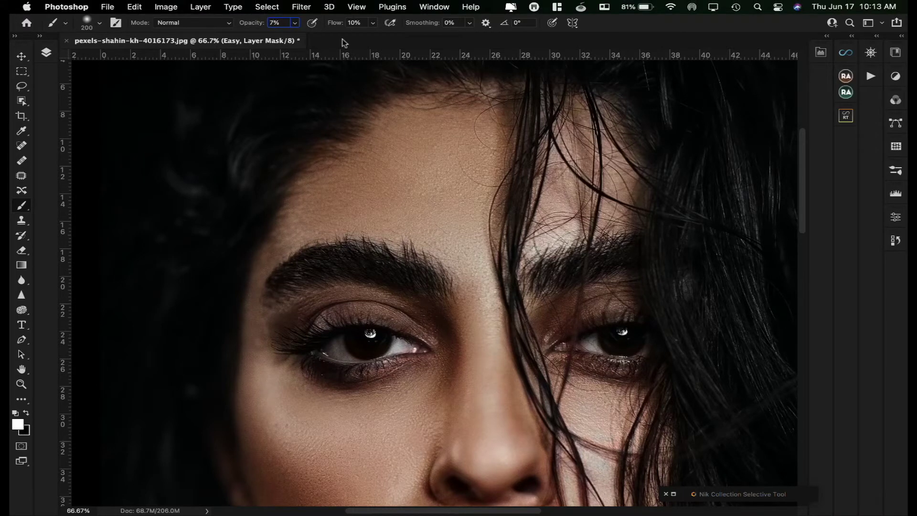
pyautogui.click(373, 22)
pyautogui.moveTo(371, 36); pyautogui.dragTo(472, 39)
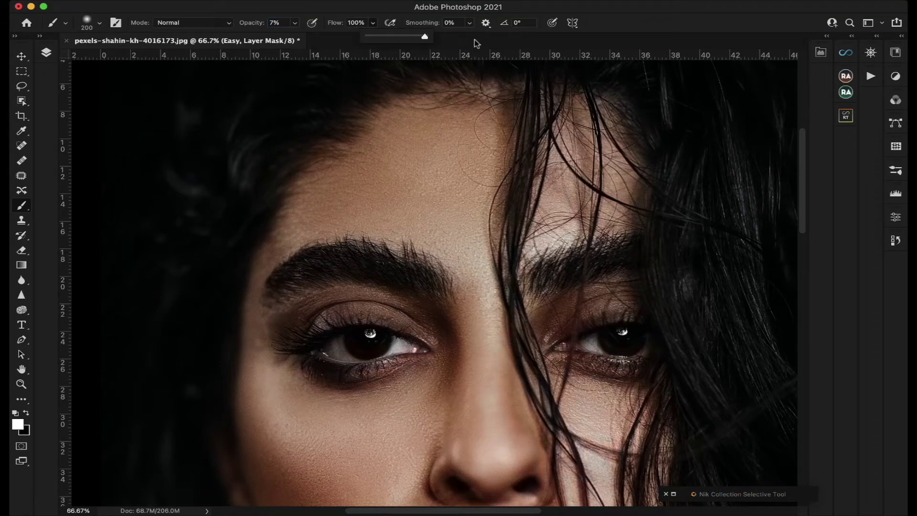
# Paint lightly over the forehead at 7% brush opacity on the Easy layer's mask
pyautogui.moveTo(435, 167); pyautogui.dragTo(400, 176)
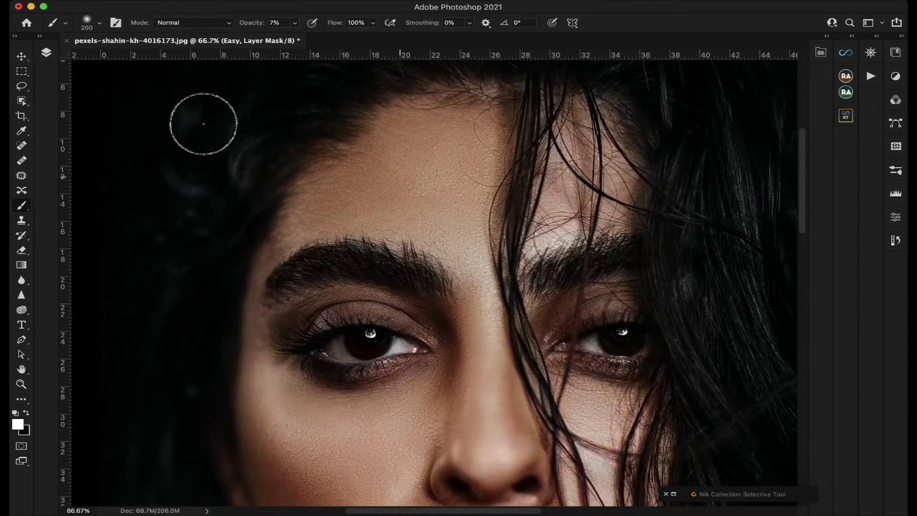
pyautogui.click(46, 52)
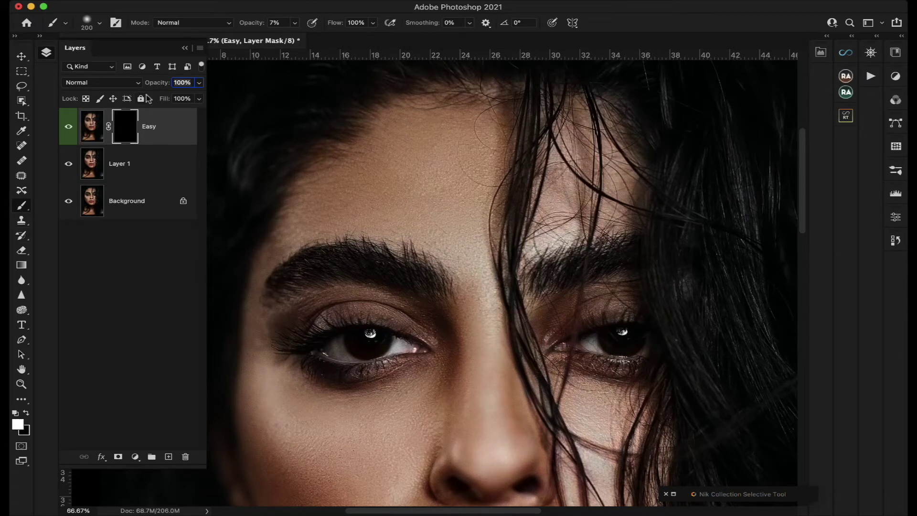
pyautogui.click(185, 48)
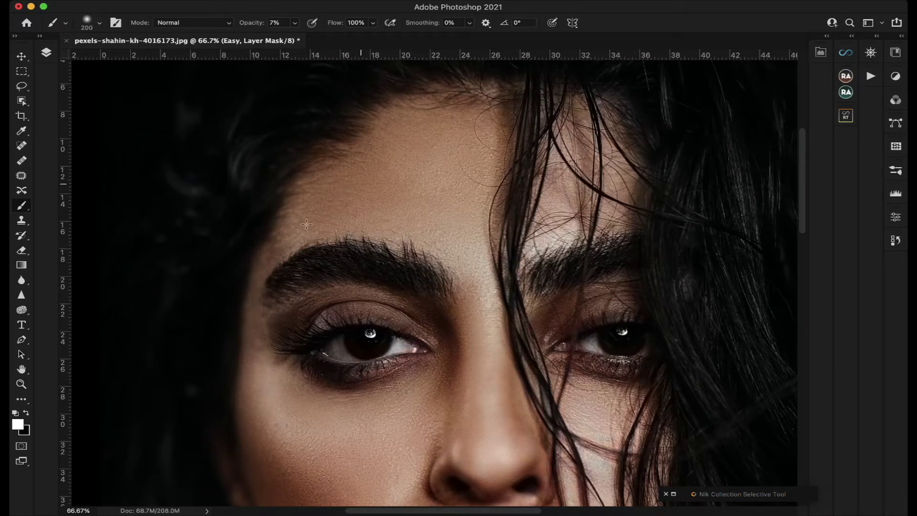
pyautogui.moveTo(269, 229)
pyautogui.mouseDown()
pyautogui.moveTo(409, 186)
pyautogui.moveTo(382, 139)
pyautogui.mouseUp()
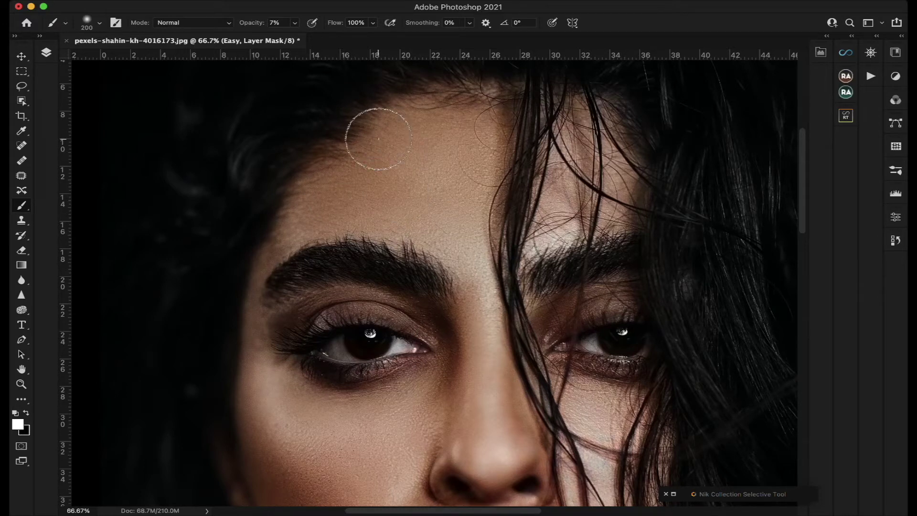
# Raise the brush opacity to 100% and paint over the forehead and temple on the Easy layer's mask
pyautogui.click(295, 23)
pyautogui.moveTo(295, 40); pyautogui.dragTo(366, 39)
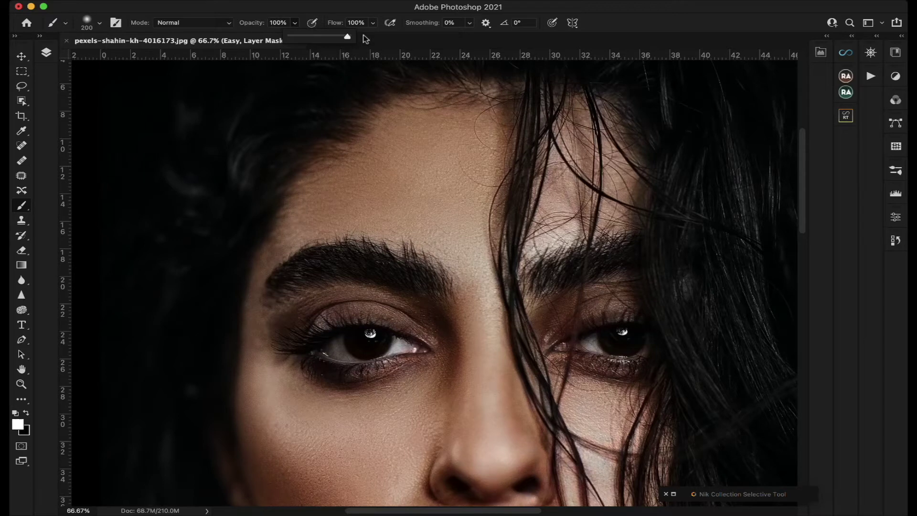
pyautogui.click(417, 182)
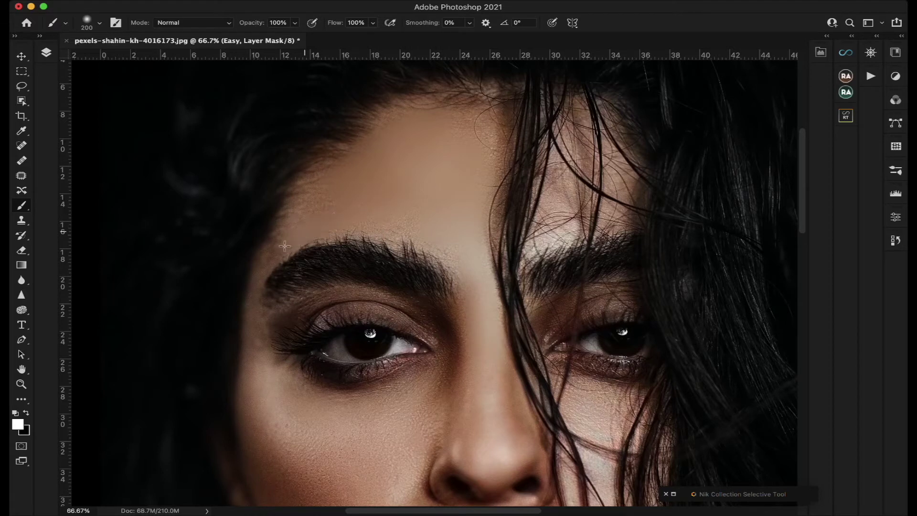
pyautogui.moveTo(282, 221); pyautogui.dragTo(258, 282)
pyautogui.moveTo(531, 176)
pyautogui.mouseDown()
pyautogui.moveTo(568, 188)
pyautogui.moveTo(559, 257)
pyautogui.mouseUp()
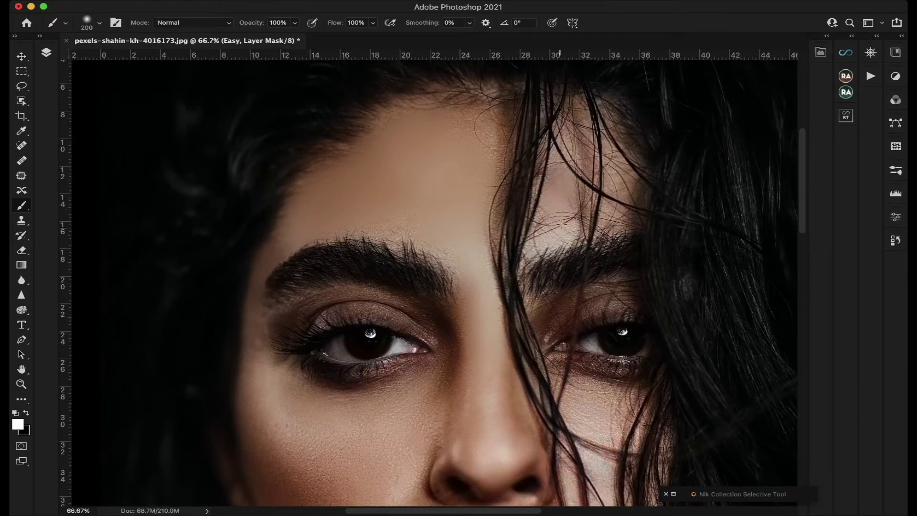
pyautogui.moveTo(460, 184); pyautogui.dragTo(444, 191)
# Paint over the under-eye areas, cheeks, jaw and chin on the Easy layer's mask to smooth the skin
pyautogui.scroll(-5, 478, 238)
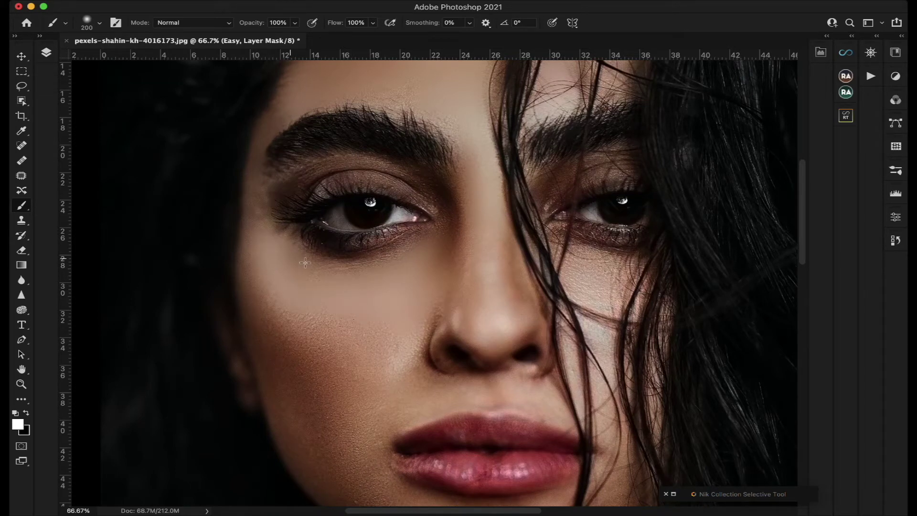
pyautogui.scroll(-2, 387, 306)
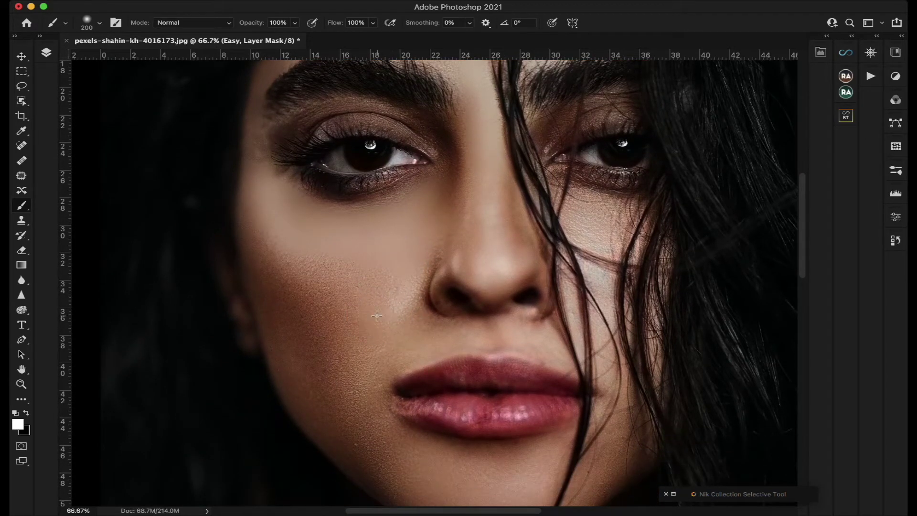
pyautogui.moveTo(350, 349)
pyautogui.mouseDown()
pyautogui.moveTo(312, 303)
pyautogui.moveTo(309, 358)
pyautogui.moveTo(284, 353)
pyautogui.moveTo(290, 369)
pyautogui.moveTo(248, 252)
pyautogui.moveTo(270, 220)
pyautogui.mouseUp()
pyautogui.moveTo(274, 288)
pyautogui.mouseDown()
pyautogui.moveTo(452, 305)
pyautogui.moveTo(392, 336)
pyautogui.mouseUp()
pyautogui.moveTo(584, 238)
pyautogui.mouseDown()
pyautogui.moveTo(592, 224)
pyautogui.moveTo(588, 232)
pyautogui.mouseUp()
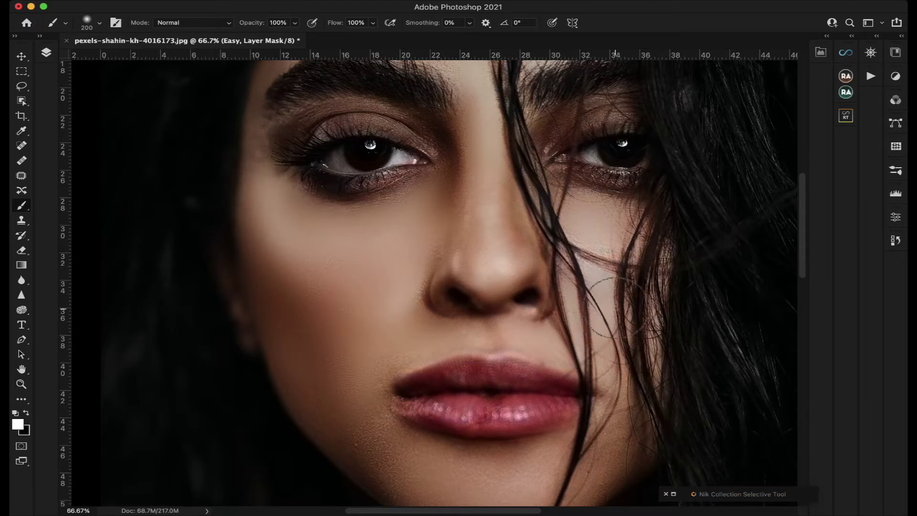
pyautogui.scroll(-5, 604, 283)
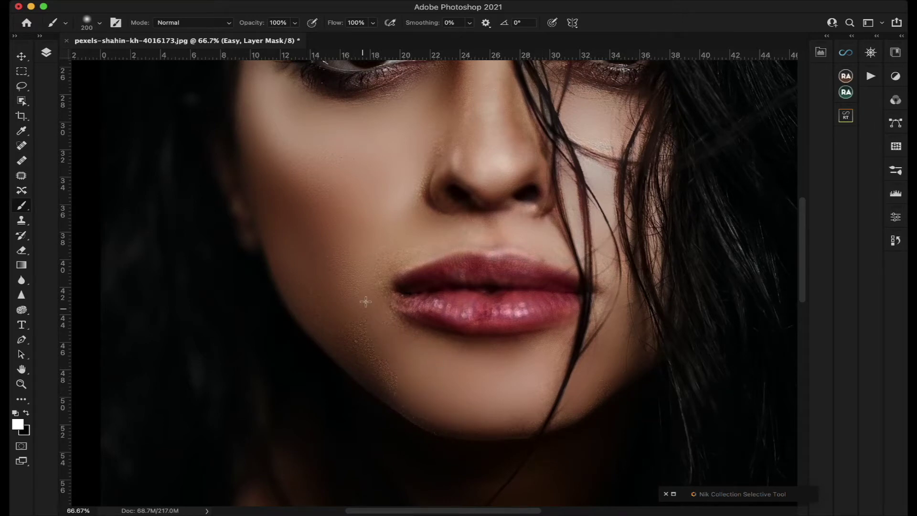
pyautogui.moveTo(365, 357)
pyautogui.mouseDown()
pyautogui.moveTo(414, 389)
pyautogui.moveTo(321, 305)
pyautogui.moveTo(334, 306)
pyautogui.mouseUp()
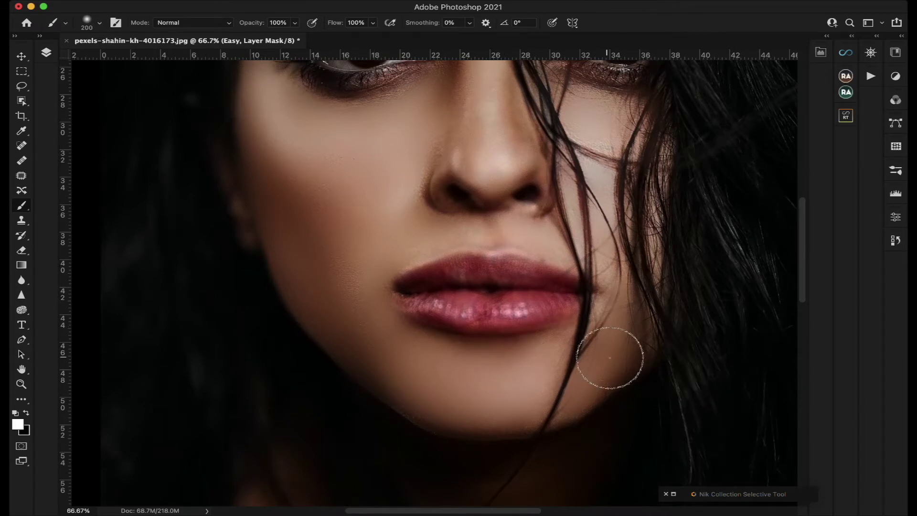
# Reduce the brush size to 40 px for close work along the edge of the nostril at 300% magnification
pyautogui.scroll(3, 427, 412)
pyautogui.hscroll(-1, 427, 413)
pyautogui.scroll(3, 427, 412)
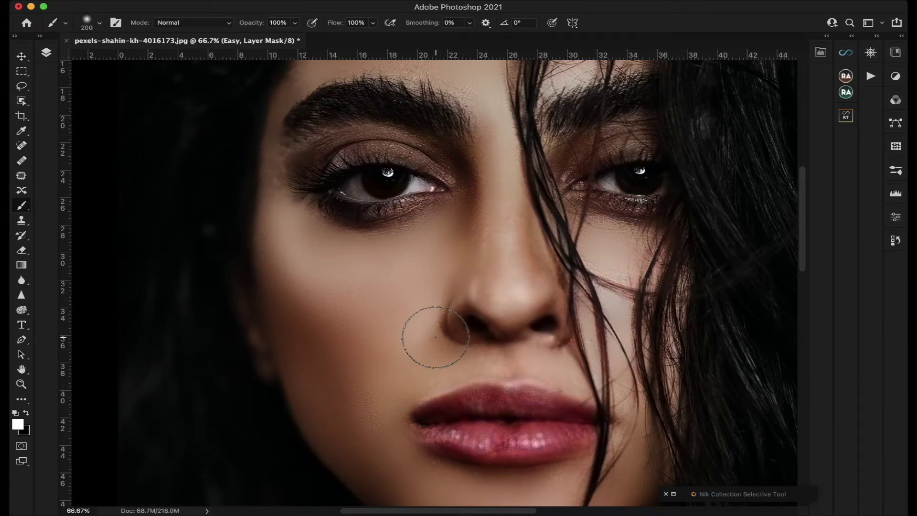
pyautogui.scroll(4, 435, 336)
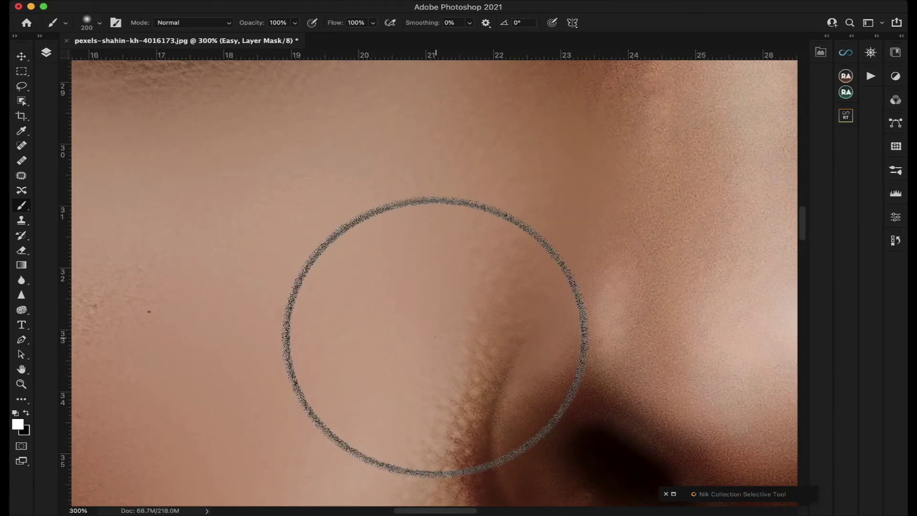
pyautogui.hscroll(2, 435, 336)
pyautogui.press('[')
pyautogui.press('[')
pyautogui.press('[')
pyautogui.press('[')
pyautogui.press('[')
pyautogui.press('[')
pyautogui.press('[')
pyautogui.press('[')
pyautogui.press('[')
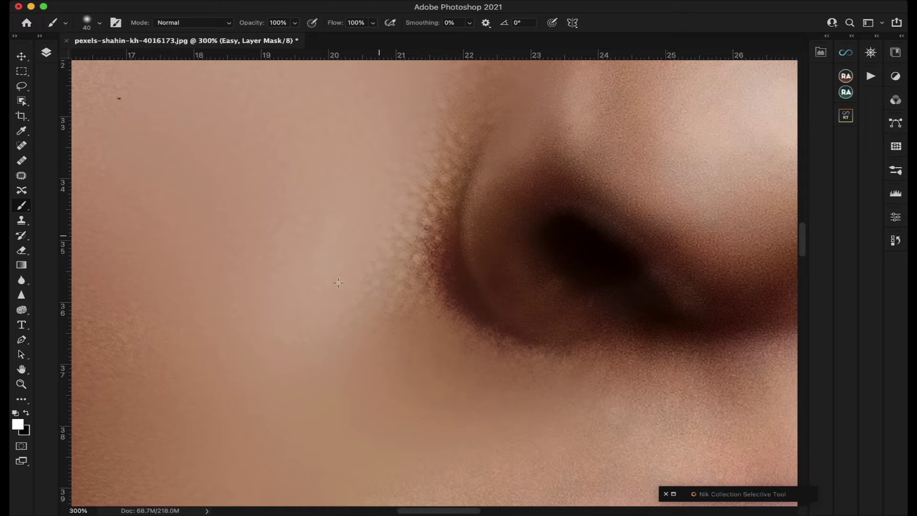
# Examine the smoothed face, the neck and chest, and the dark background for areas that still need retouching
pyautogui.press('super+equal')
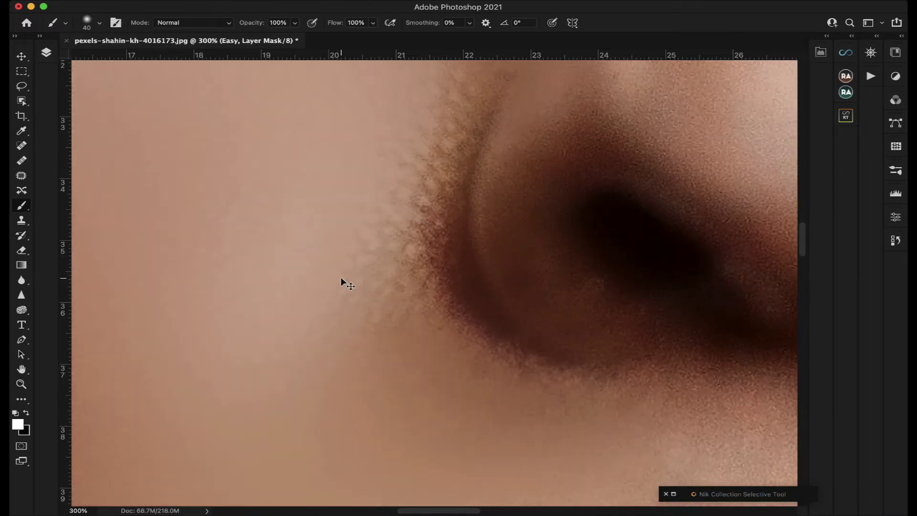
pyautogui.press('super+0')
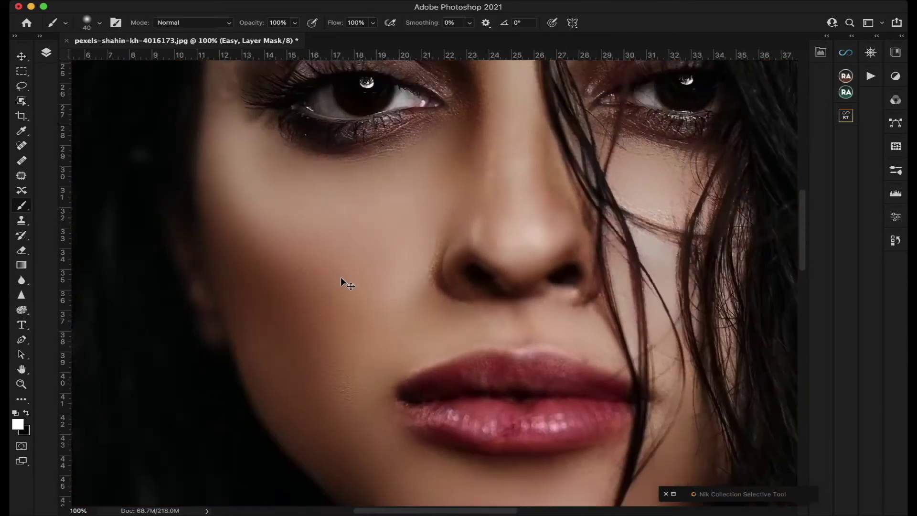
pyautogui.scroll(3, 341, 278)
pyautogui.hscroll(2, 341, 277)
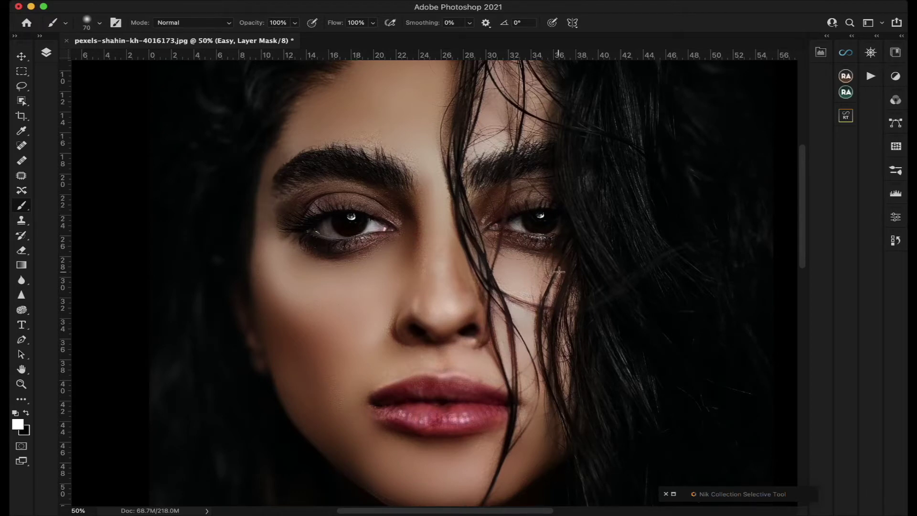
pyautogui.scroll(-10, 559, 271)
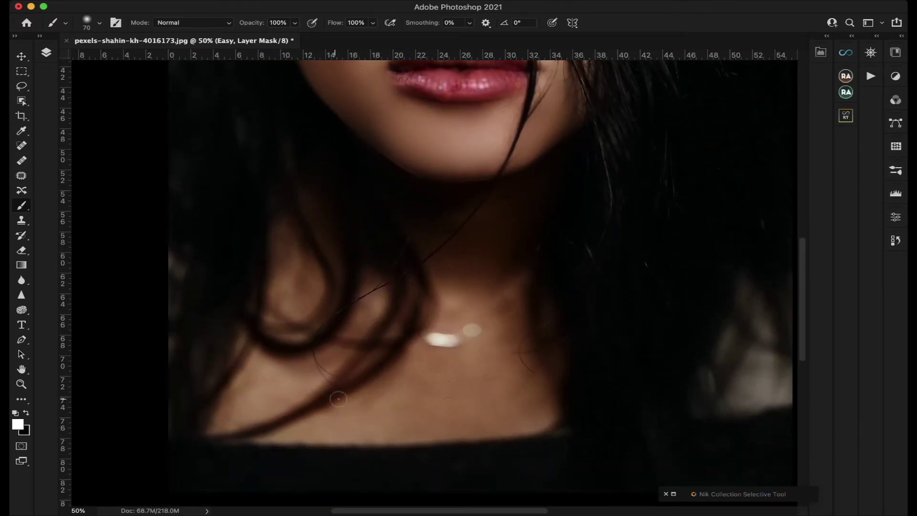
pyautogui.scroll(6, 403, 401)
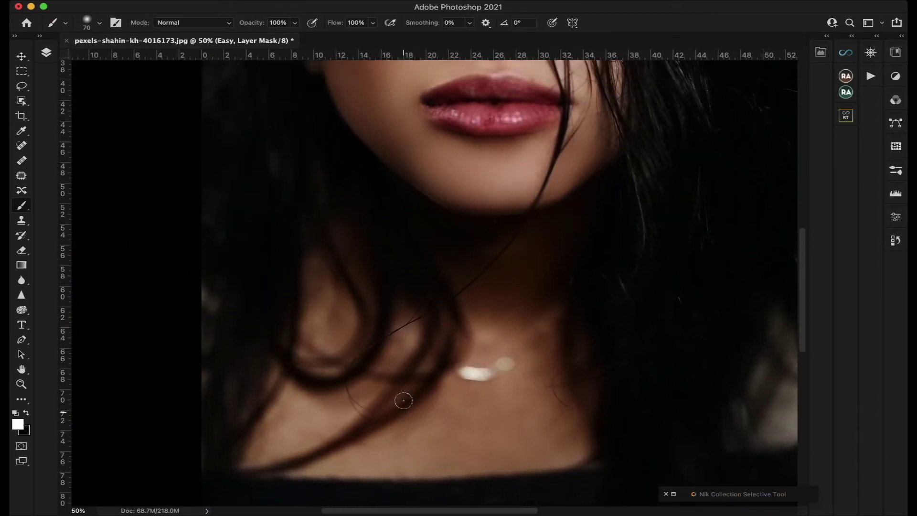
pyautogui.scroll(2, 404, 401)
pyautogui.scroll(-5, 404, 401)
pyautogui.hscroll(8, 404, 401)
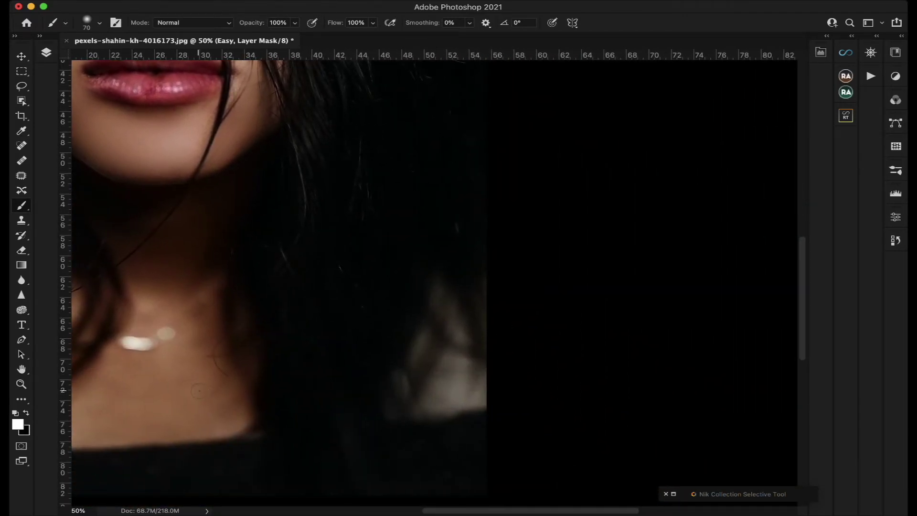
pyautogui.hscroll(-3, 200, 391)
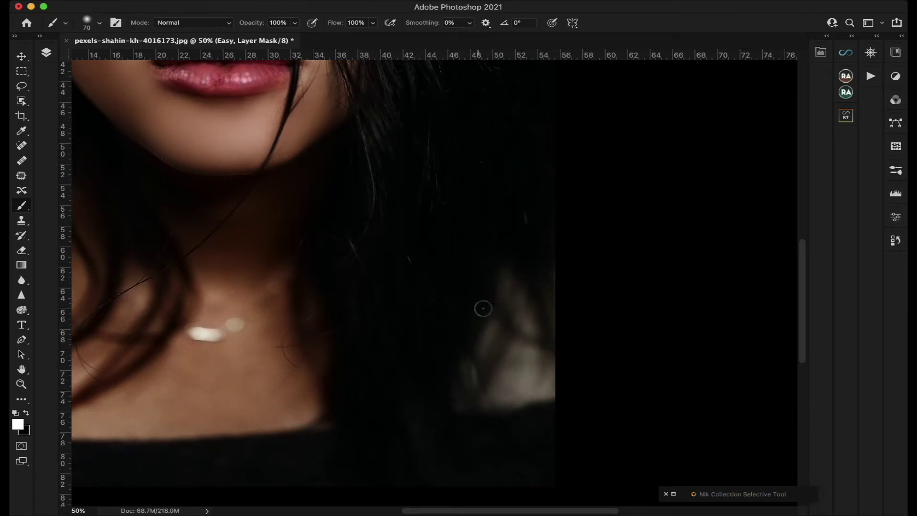
# Choose the Spot Healing Brush with Content-Aware healing and enlarge its tip to 400 px
pyautogui.click(22, 147)
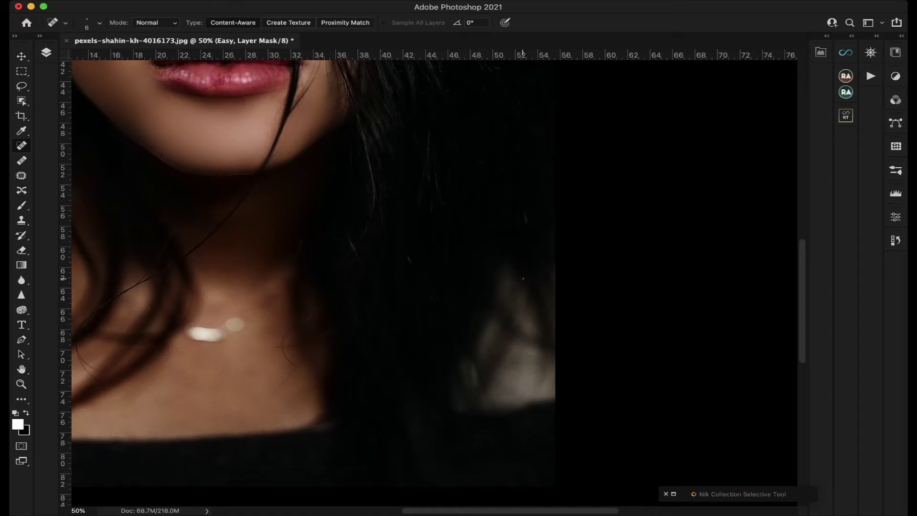
pyautogui.press(']')
pyautogui.press(']')
pyautogui.press(']')
pyautogui.press(']')
pyautogui.press(']')
pyautogui.press(']')
pyautogui.press(']')
pyautogui.press(']')
pyautogui.press(']')
pyautogui.press(']')
pyautogui.press(']')
pyautogui.press(']')
pyautogui.press(']')
pyautogui.press(']')
pyautogui.press(']')
pyautogui.press(']')
pyautogui.press(']')
pyautogui.press(']')
pyautogui.press(']')
# Heal away the bright patch in the background beside the hair on Layer 1, and reselect the Easy layer's mask
pyautogui.click(47, 54)
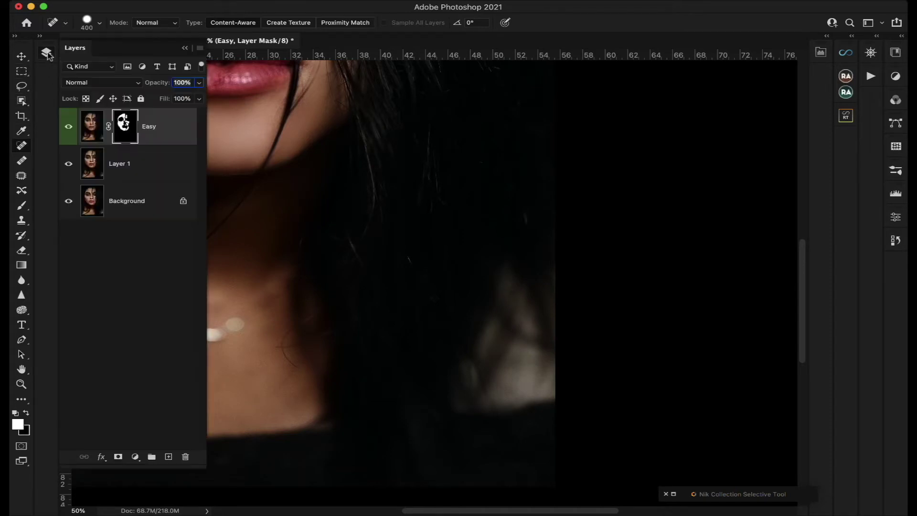
pyautogui.click(96, 167)
pyautogui.moveTo(535, 274)
pyautogui.mouseDown()
pyautogui.moveTo(486, 370)
pyautogui.moveTo(489, 421)
pyautogui.moveTo(548, 301)
pyautogui.mouseUp()
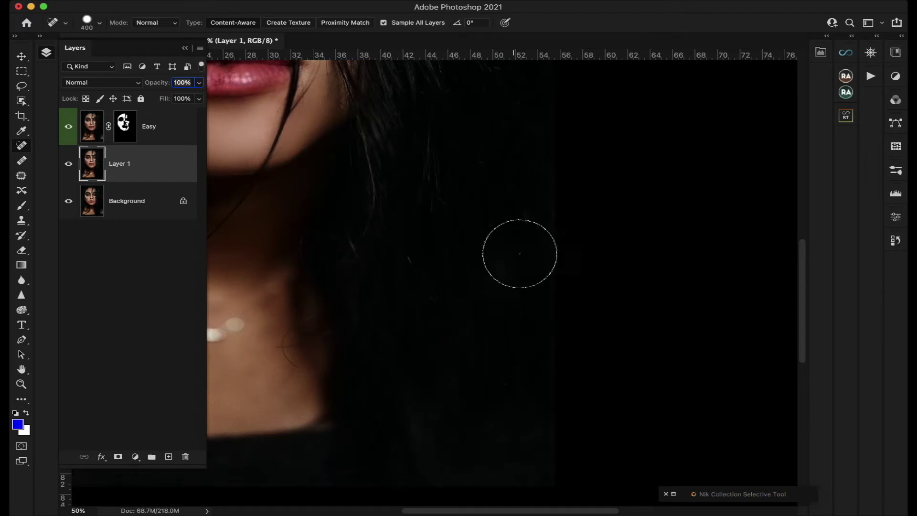
pyautogui.click(125, 127)
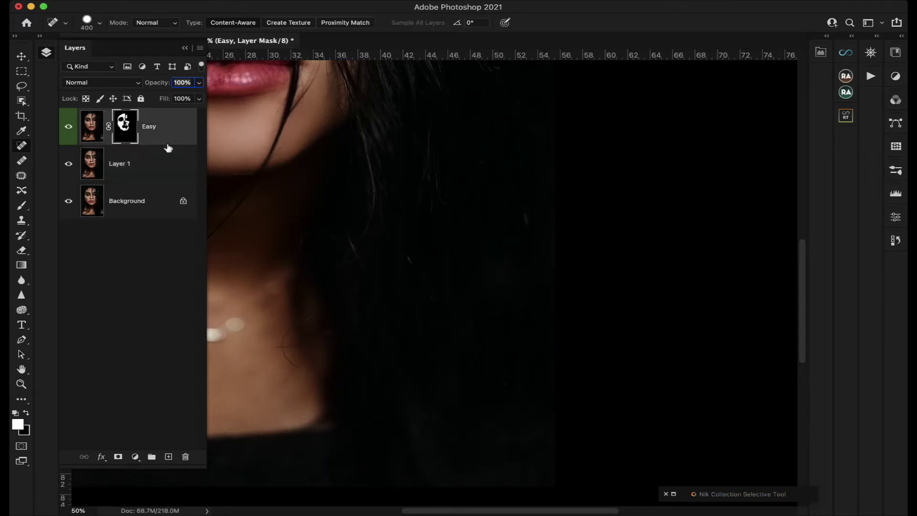
pyautogui.click(184, 48)
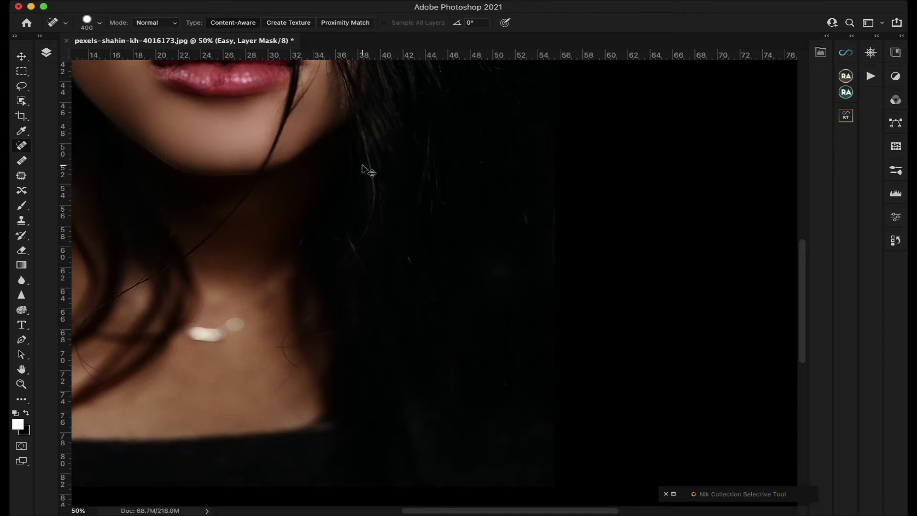
# Compare the face with the Easy layer hidden and shown, and examine the smoothed skin at 50% magnification
pyautogui.press('super+0')
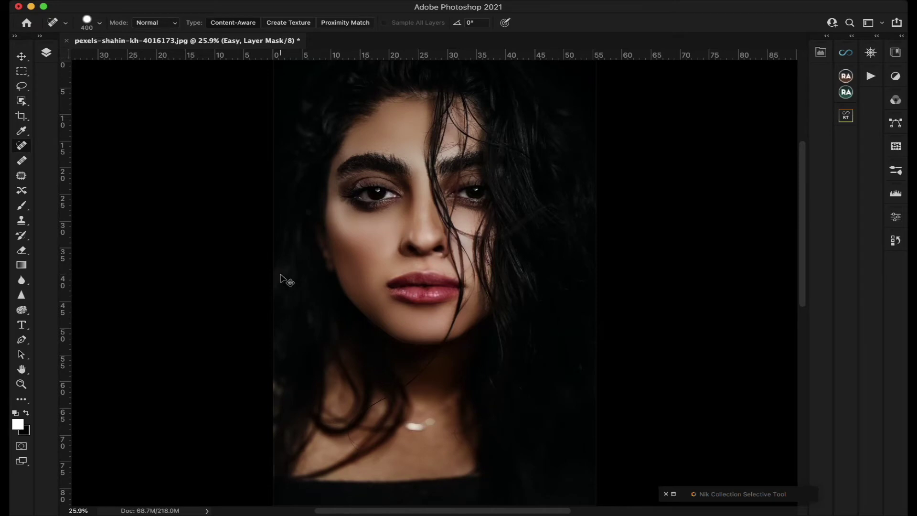
pyautogui.press('super+equal')
pyautogui.press('super+equal')
pyautogui.scroll(3, 281, 274)
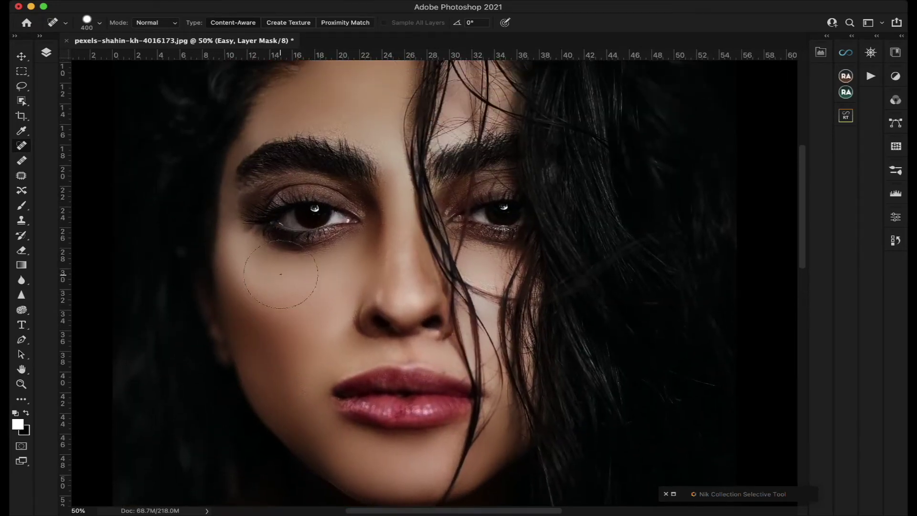
pyautogui.click(46, 54)
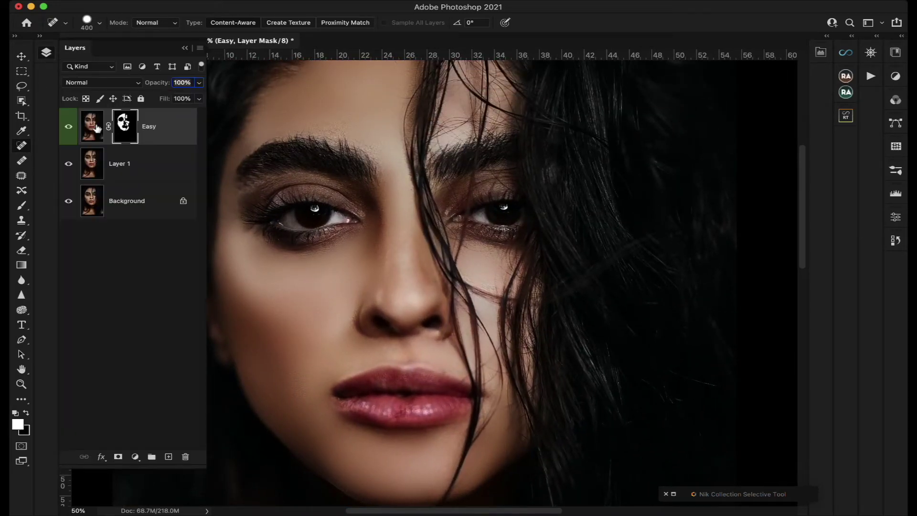
pyautogui.click(69, 128)
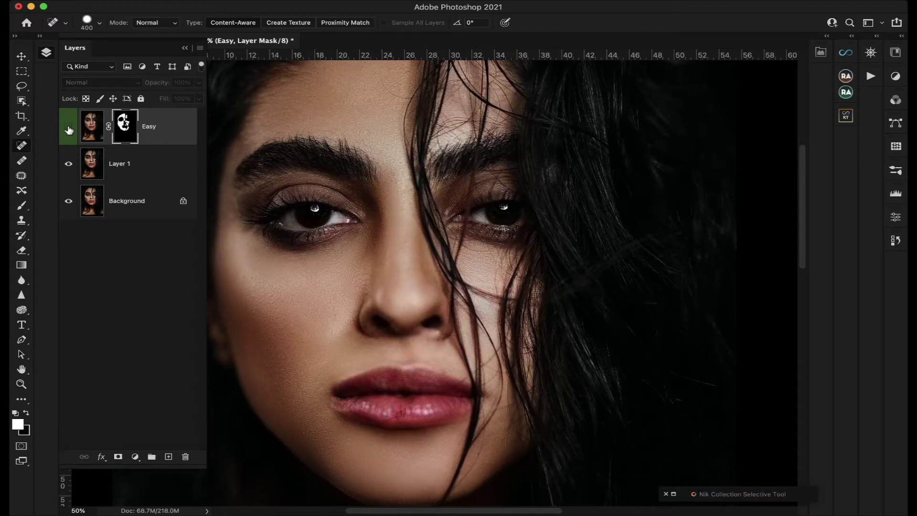
pyautogui.click(69, 128)
pyautogui.click(68, 129)
pyautogui.click(69, 128)
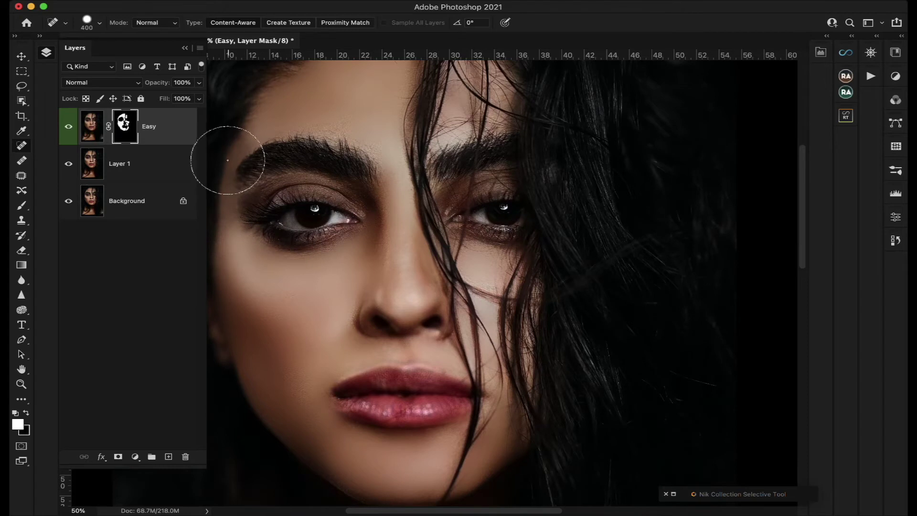
pyautogui.scroll(-3, 407, 267)
pyautogui.scroll(-2, 408, 277)
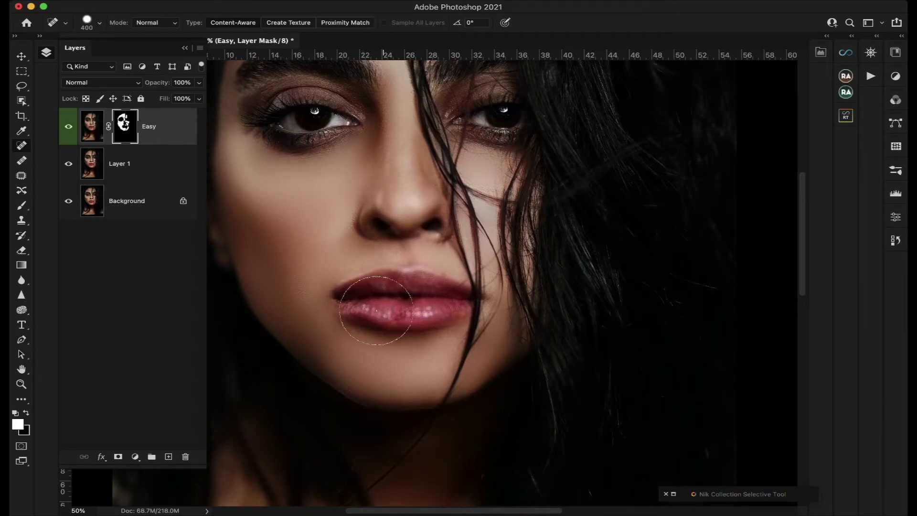
pyautogui.scroll(2, 392, 268)
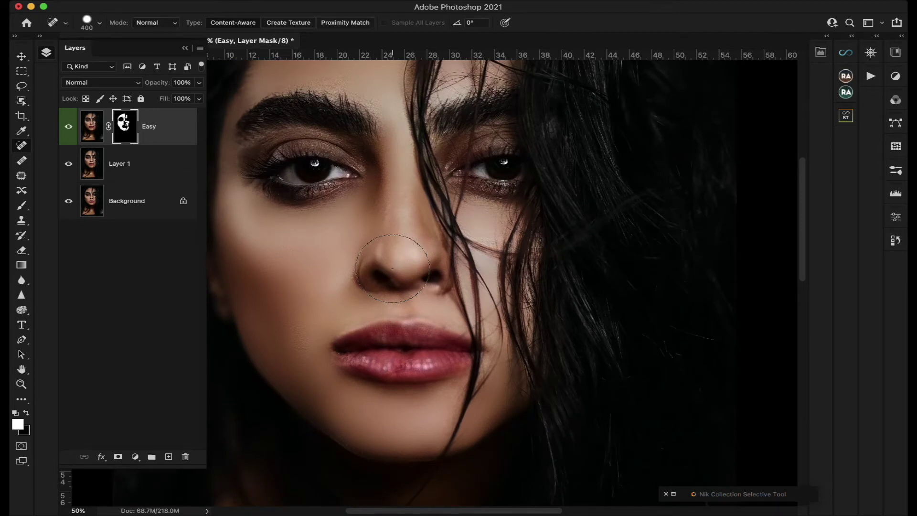
pyautogui.click(186, 49)
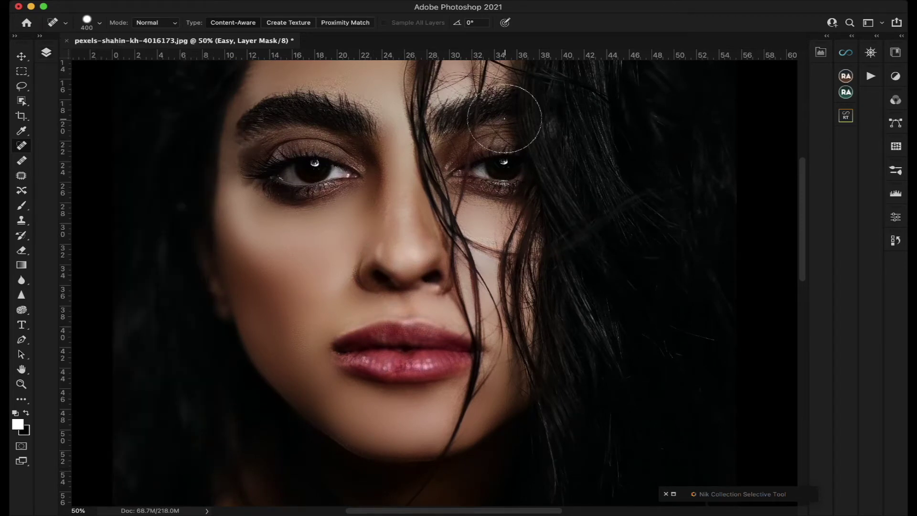
# Bring up the Retouch Pro skin retouching options and the document's layer stack beside the portrait
pyautogui.click(821, 53)
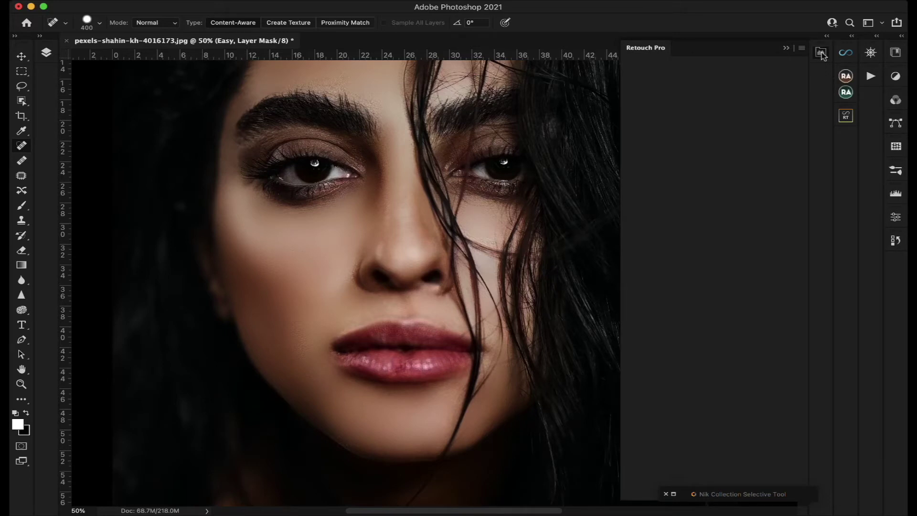
pyautogui.scroll(3, 412, 193)
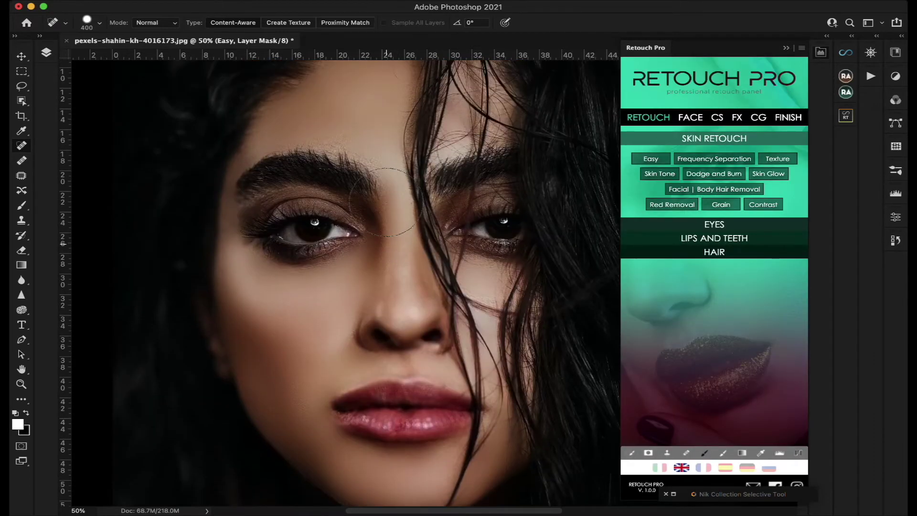
pyautogui.click(46, 52)
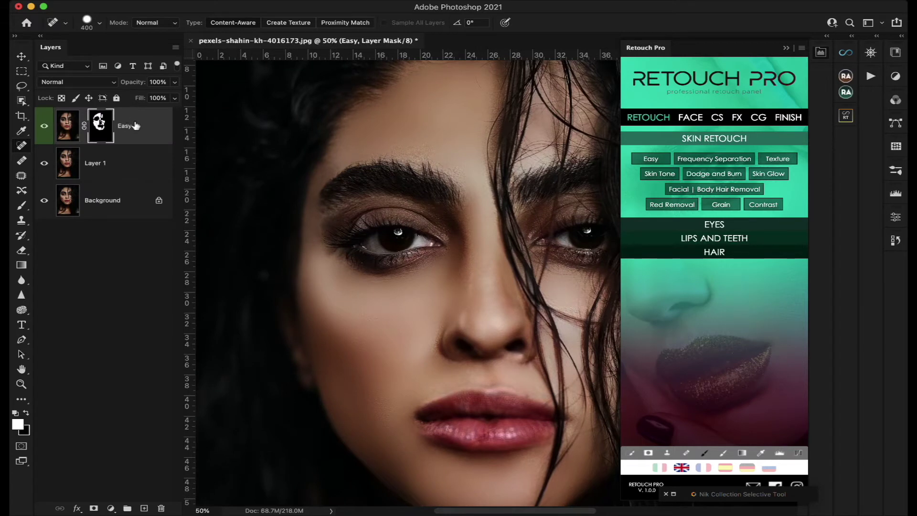
# Examine the smoothed skin around the mouth, cheek, forehead and brows at up to 100% magnification
pyautogui.hscroll(3, 403, 230)
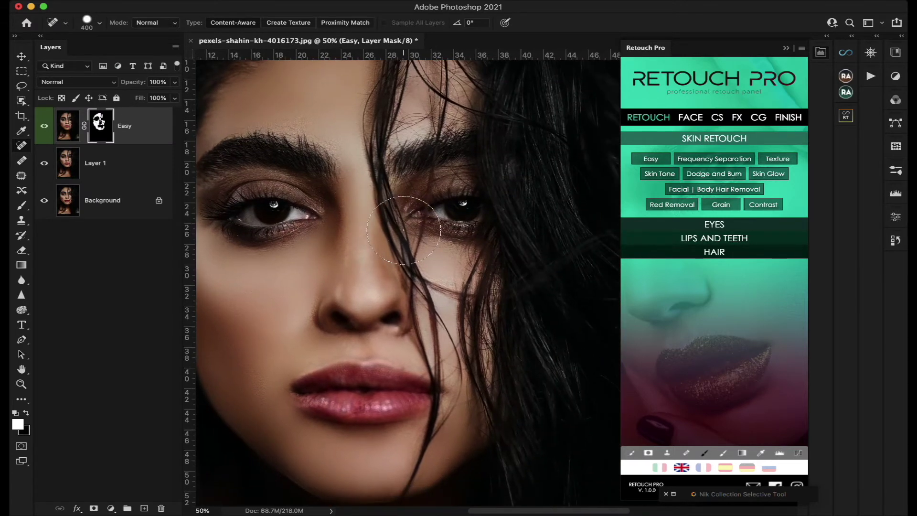
pyautogui.hscroll(4, 403, 230)
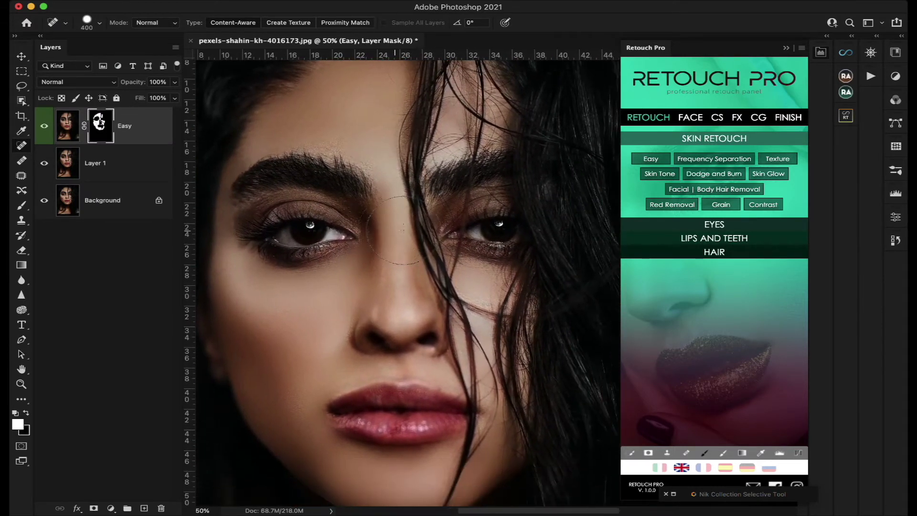
pyautogui.hscroll(-1, 403, 230)
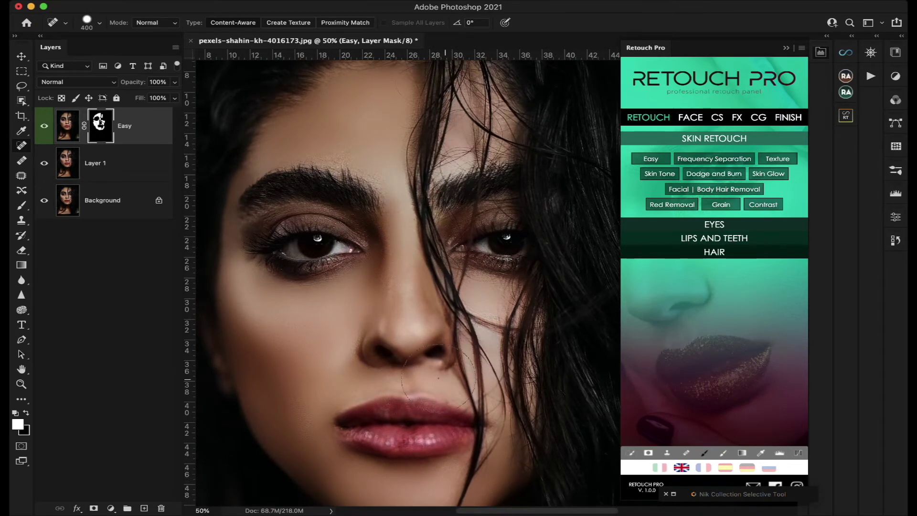
pyautogui.scroll(-5, 362, 381)
pyautogui.hscroll(-1, 363, 381)
pyautogui.scroll(-1, 354, 380)
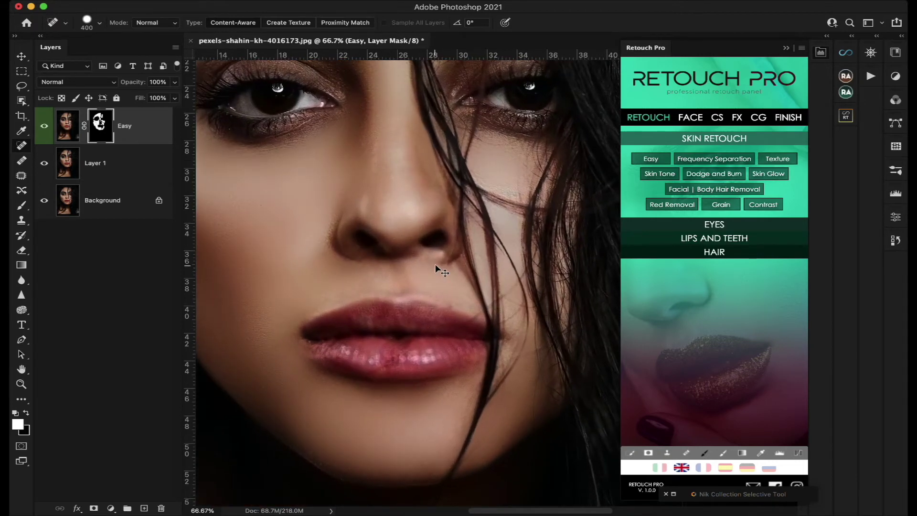
pyautogui.press('super+1')
pyautogui.hscroll(-3, 435, 264)
pyautogui.hscroll(-10, 435, 263)
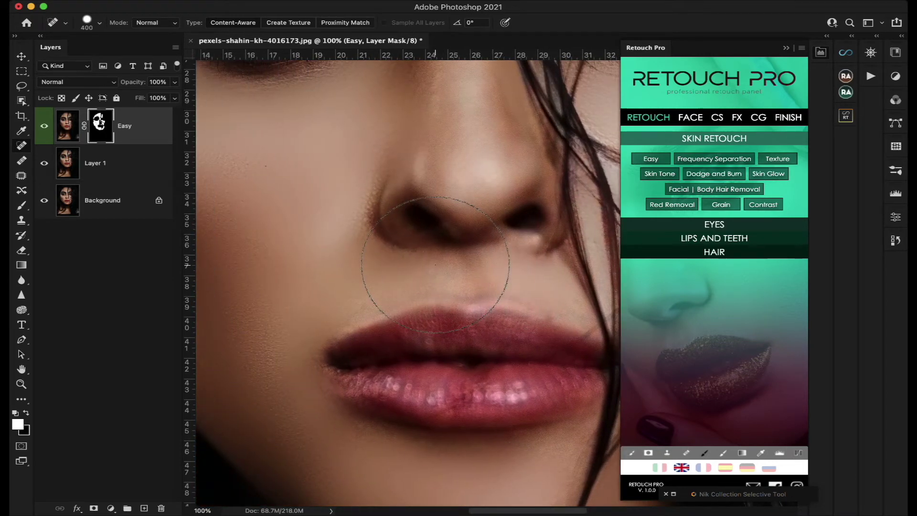
pyautogui.scroll(5, 435, 263)
pyautogui.hscroll(10, 435, 264)
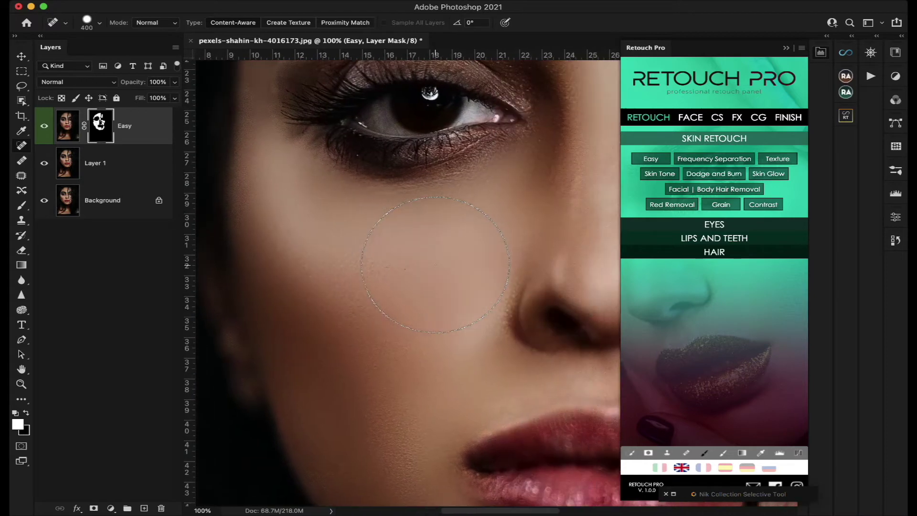
pyautogui.scroll(5, 435, 263)
pyautogui.scroll(6, 435, 263)
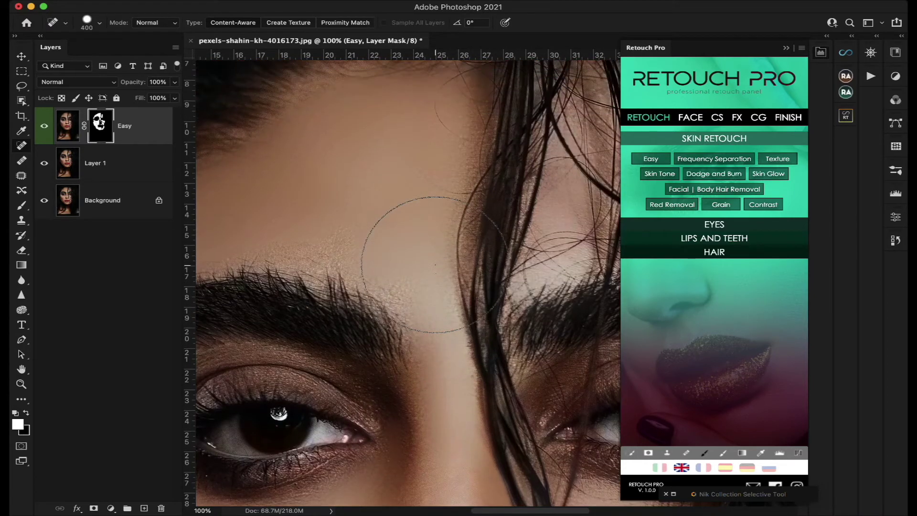
pyautogui.scroll(-3, 435, 264)
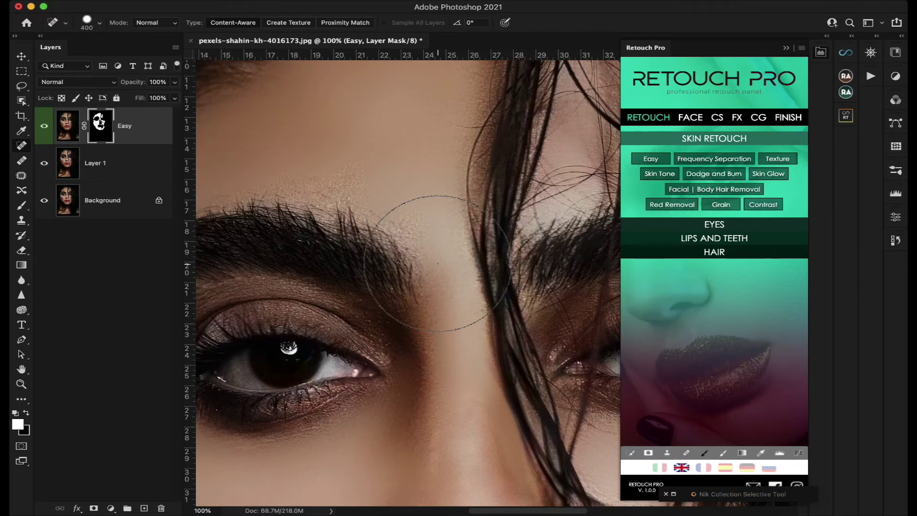
pyautogui.scroll(-1, 437, 262)
# Add Retouch Pro's skin Texture effect, and choose the Brush with its tip enlarged to 300 px
pyautogui.click(780, 163)
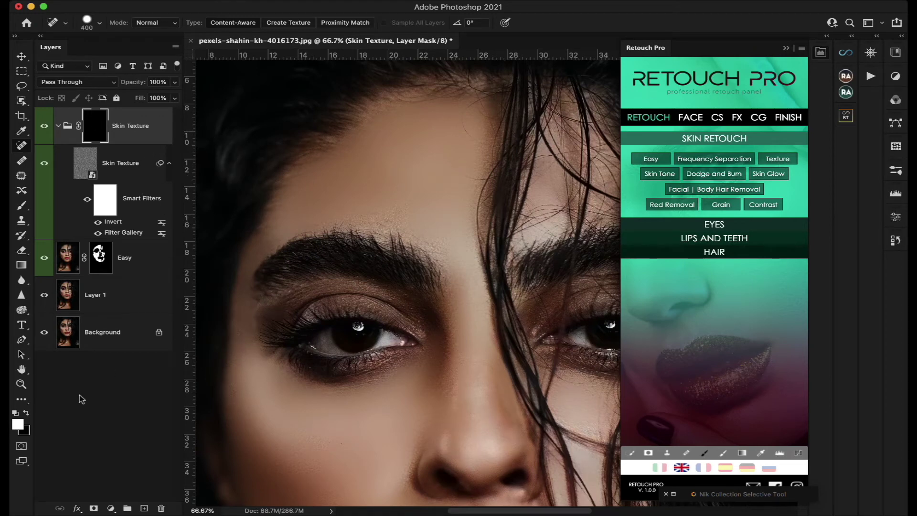
pyautogui.click(21, 206)
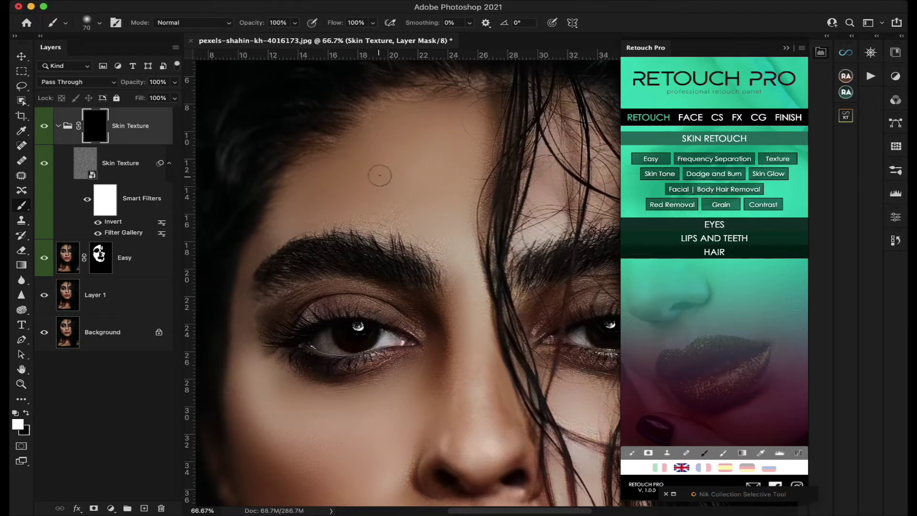
pyautogui.press(']')
pyautogui.press(']')
pyautogui.press(']')
pyautogui.press(']')
pyautogui.press(']')
pyautogui.press(']')
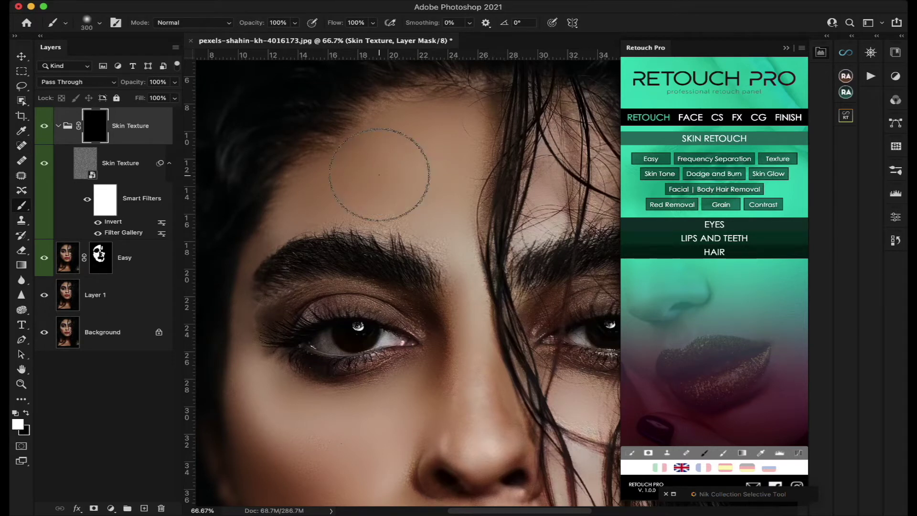
# Paint white on the Skin Texture group's mask over the whole forehead and down the nose bridge
pyautogui.moveTo(379, 174)
pyautogui.mouseDown()
pyautogui.moveTo(430, 157)
pyautogui.moveTo(379, 169)
pyautogui.moveTo(427, 124)
pyautogui.moveTo(373, 134)
pyautogui.moveTo(278, 224)
pyautogui.moveTo(412, 189)
pyautogui.moveTo(463, 233)
pyautogui.moveTo(478, 125)
pyautogui.mouseUp()
pyautogui.moveTo(426, 111); pyautogui.dragTo(430, 143)
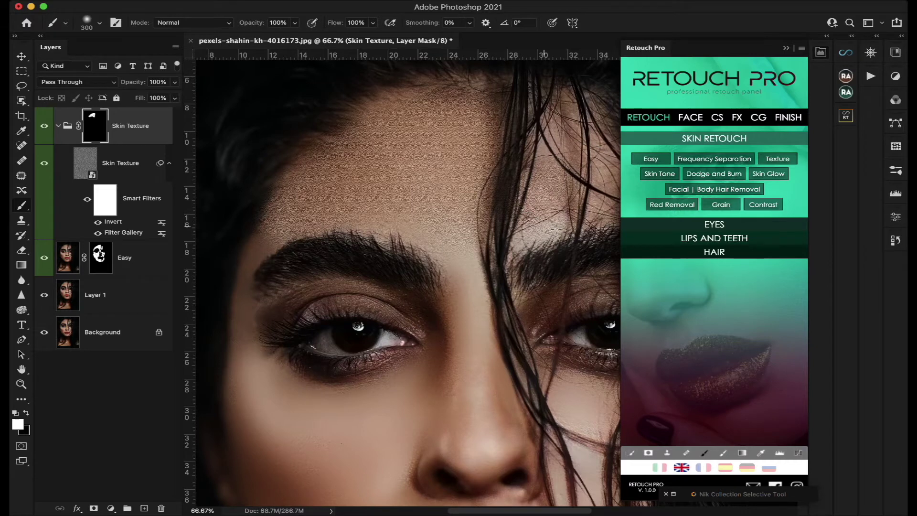
pyautogui.hscroll(5, 534, 143)
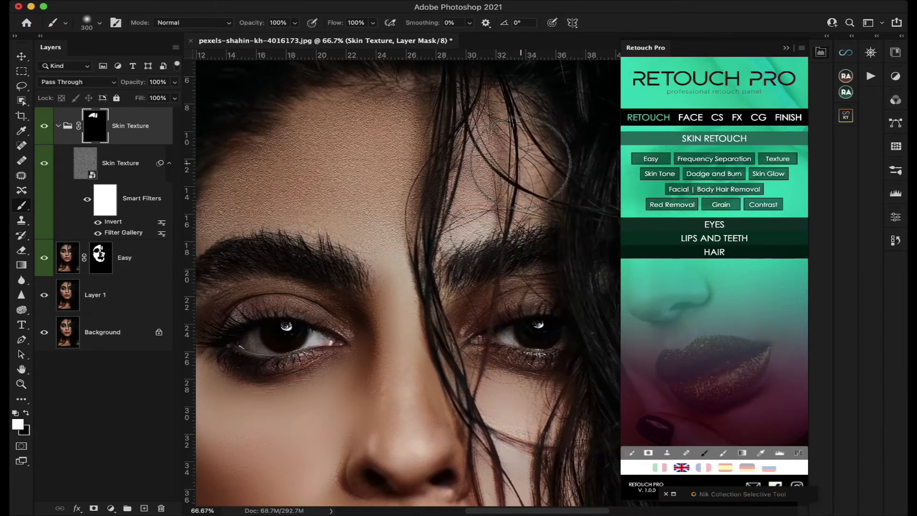
pyautogui.moveTo(508, 221); pyautogui.dragTo(401, 274)
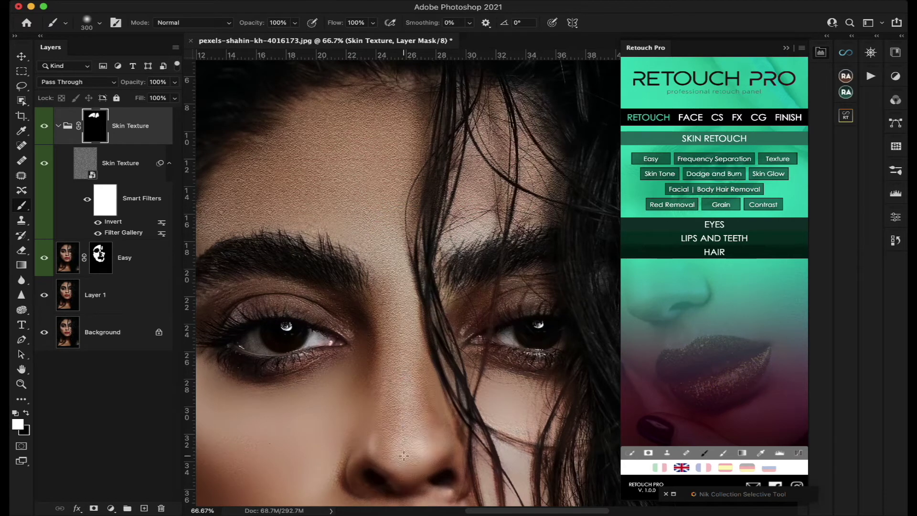
# Paint white on the Skin Texture group's mask over the cheek, the skin around the mouth and the chin
pyautogui.scroll(-5, 388, 461)
pyautogui.hscroll(-5, 389, 460)
pyautogui.moveTo(485, 308)
pyautogui.mouseDown()
pyautogui.moveTo(458, 269)
pyautogui.moveTo(389, 368)
pyautogui.moveTo(439, 330)
pyautogui.moveTo(366, 313)
pyautogui.mouseUp()
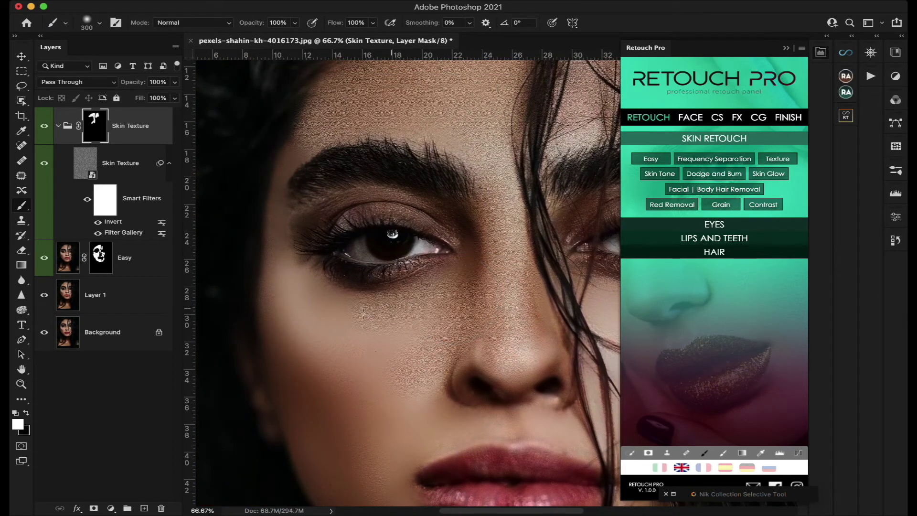
pyautogui.moveTo(281, 271)
pyautogui.mouseDown()
pyautogui.moveTo(272, 250)
pyautogui.moveTo(276, 154)
pyautogui.moveTo(301, 133)
pyautogui.moveTo(296, 327)
pyautogui.moveTo(292, 319)
pyautogui.mouseUp()
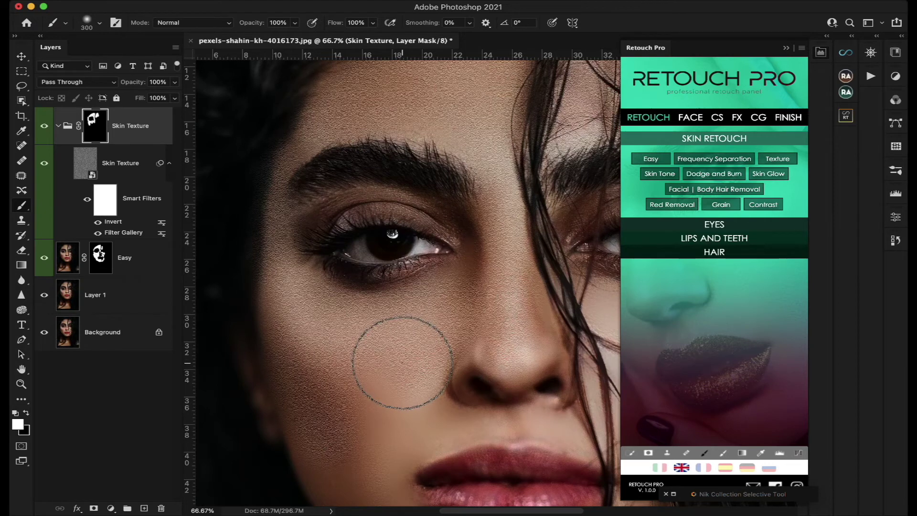
pyautogui.scroll(-5, 402, 362)
pyautogui.moveTo(402, 363)
pyautogui.mouseDown()
pyautogui.moveTo(388, 258)
pyautogui.moveTo(357, 329)
pyautogui.moveTo(359, 383)
pyautogui.moveTo(342, 377)
pyautogui.moveTo(304, 321)
pyautogui.moveTo(408, 414)
pyautogui.moveTo(402, 420)
pyautogui.moveTo(483, 459)
pyautogui.moveTo(544, 435)
pyautogui.mouseUp()
pyautogui.moveTo(417, 400)
pyautogui.mouseDown()
pyautogui.moveTo(395, 379)
pyautogui.moveTo(389, 343)
pyautogui.moveTo(475, 286)
pyautogui.moveTo(418, 276)
pyautogui.moveTo(519, 277)
pyautogui.moveTo(505, 286)
pyautogui.moveTo(532, 288)
pyautogui.moveTo(466, 275)
pyautogui.moveTo(513, 443)
pyautogui.mouseUp()
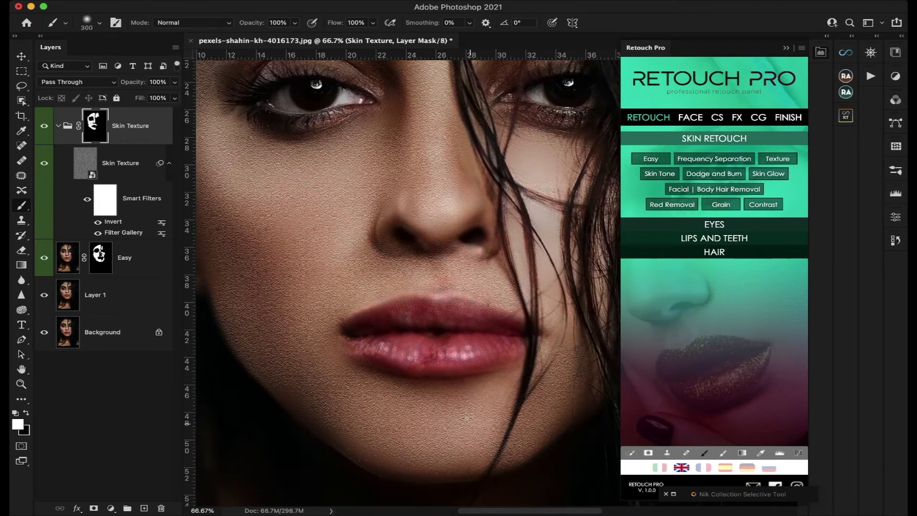
# Lower the Skin Texture group's opacity to 59% after checking the painted texture across the face
pyautogui.scroll(6, 406, 277)
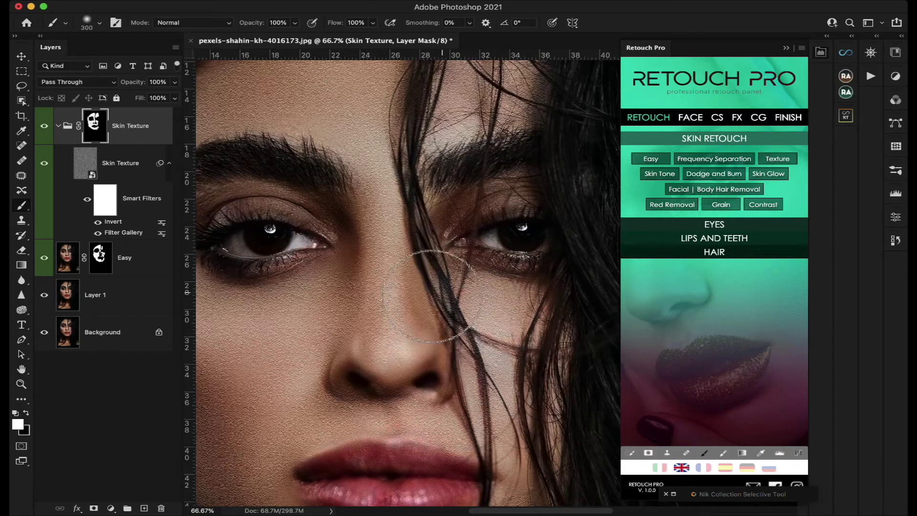
pyautogui.hscroll(8, 405, 347)
pyautogui.scroll(3, 405, 348)
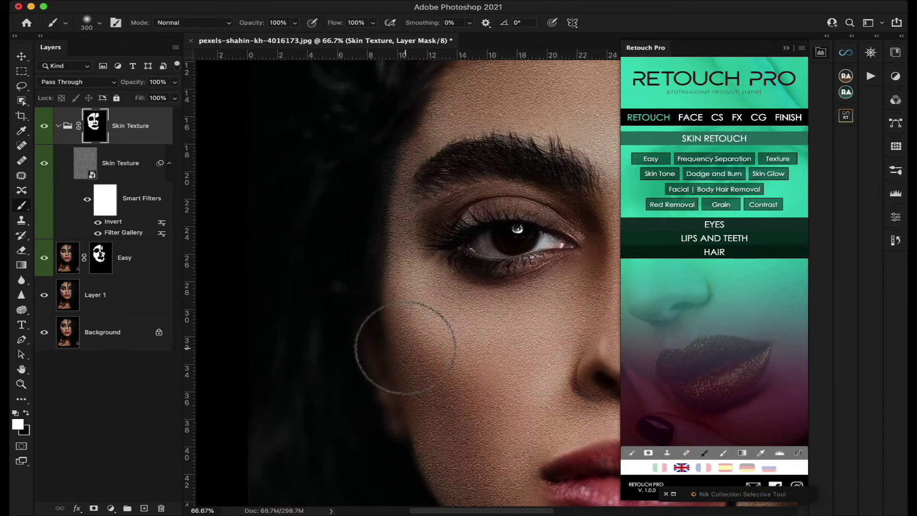
pyautogui.hscroll(-9, 405, 347)
pyautogui.scroll(3, 404, 348)
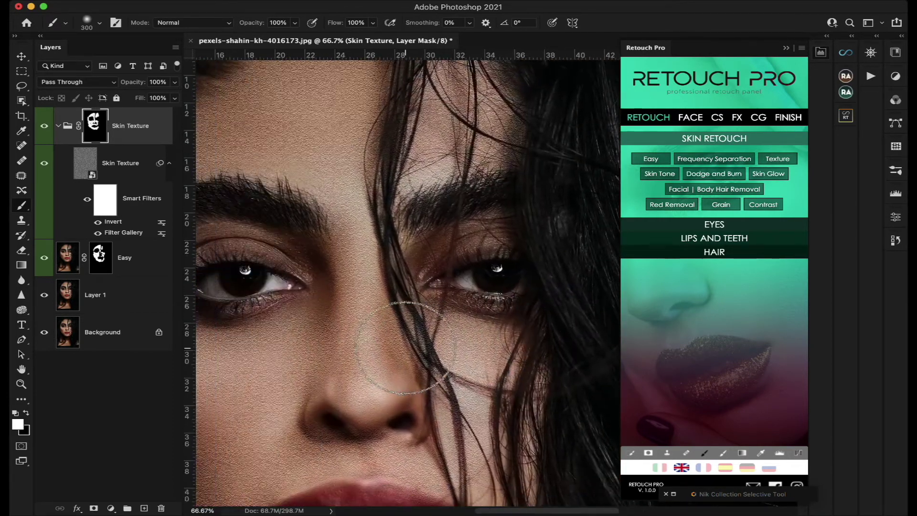
pyautogui.click(175, 82)
pyautogui.moveTo(174, 97); pyautogui.dragTo(147, 99)
pyautogui.scroll(-10, 307, 127)
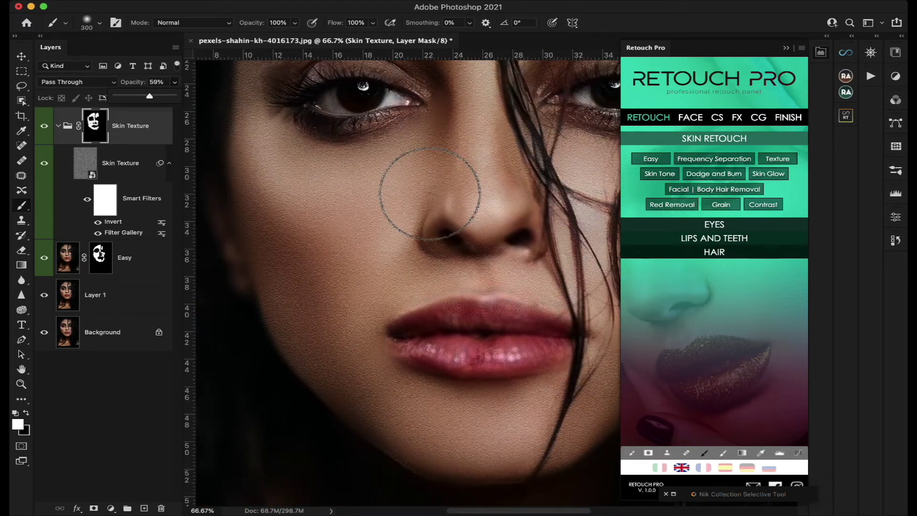
# Set the Skin Texture group's opacity to 34%, judging the texture above the lips at 200% magnification
pyautogui.press('super+plus')
pyautogui.press('super+plus')
pyautogui.hscroll(-3, 430, 194)
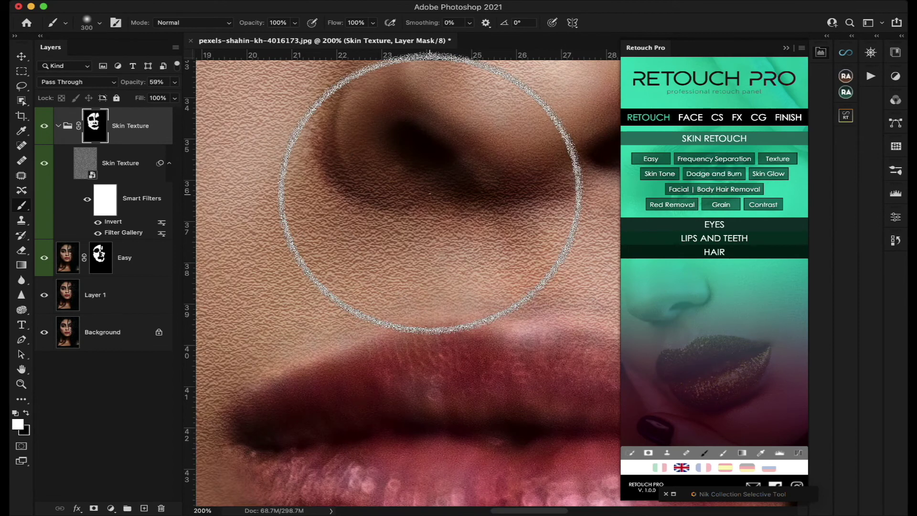
pyautogui.click(175, 84)
pyautogui.moveTo(149, 98); pyautogui.dragTo(133, 100)
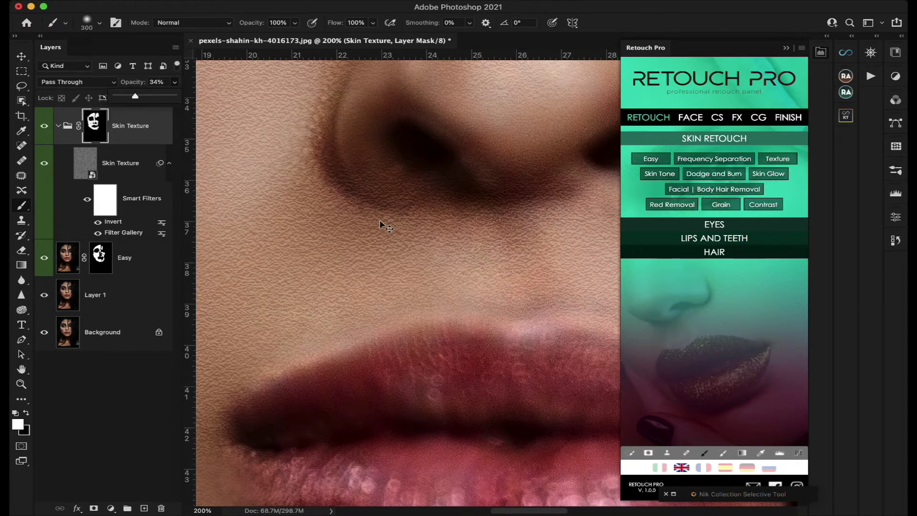
# Examine the subtler skin texture across the forehead, eyes, cheeks, lips and chin at 66.7% magnification
pyautogui.press('super+minus')
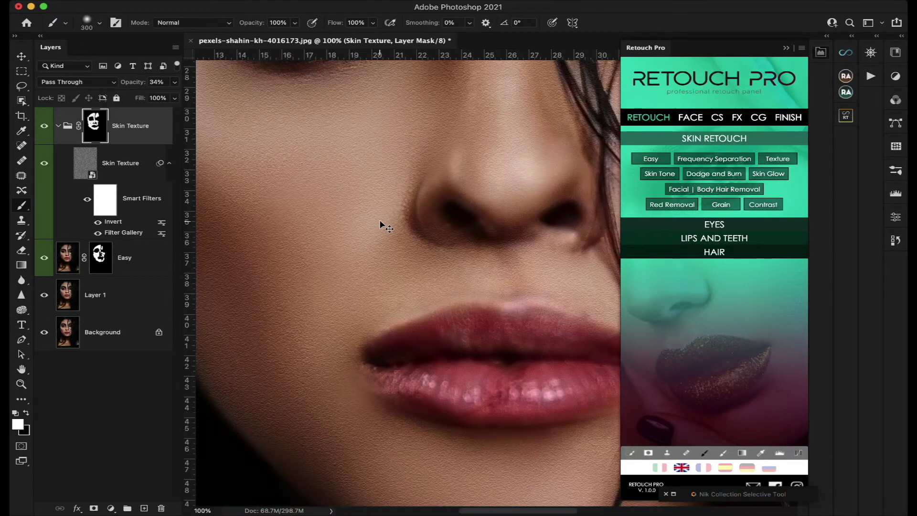
pyautogui.press('super+minus')
pyautogui.scroll(5, 368, 204)
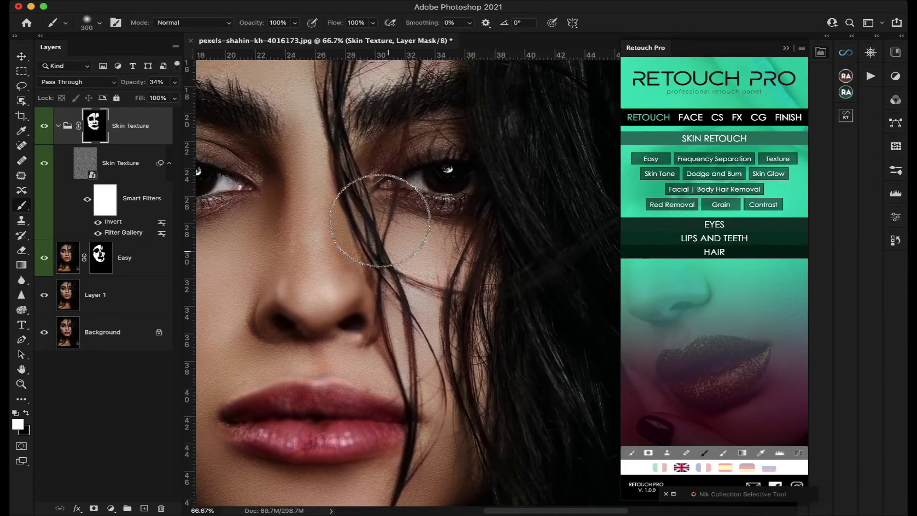
pyautogui.scroll(4, 379, 220)
pyautogui.hscroll(-5, 380, 221)
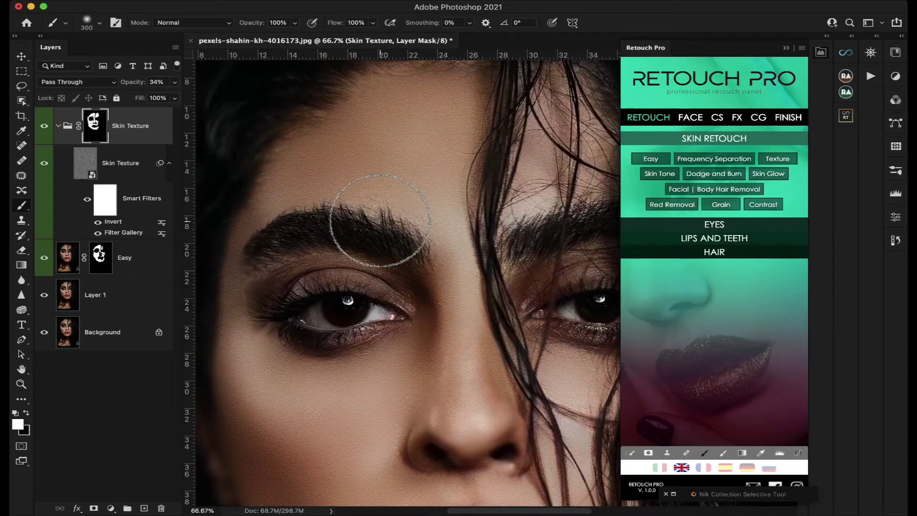
pyautogui.scroll(-5, 379, 221)
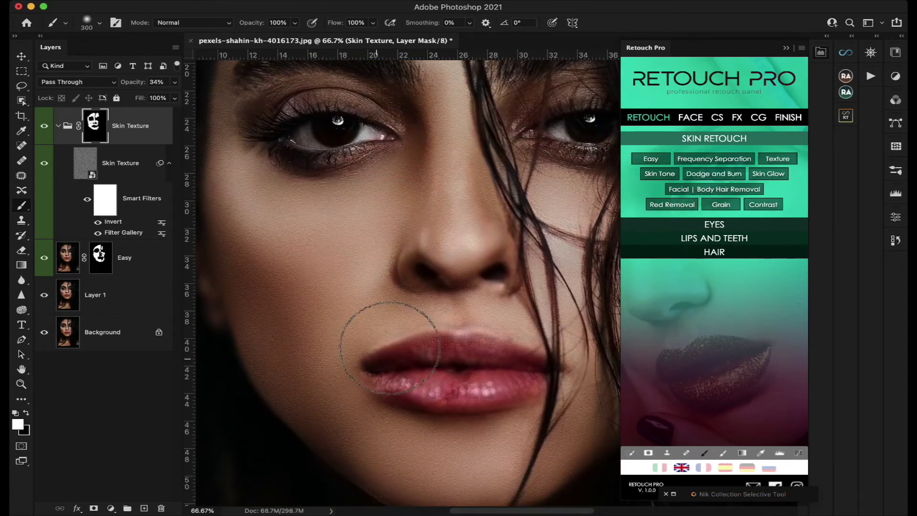
pyautogui.scroll(-3, 342, 302)
pyautogui.scroll(5, 345, 296)
pyautogui.hscroll(1, 345, 296)
pyautogui.scroll(4, 345, 296)
pyautogui.scroll(-5, 345, 296)
pyautogui.hscroll(-3, 345, 296)
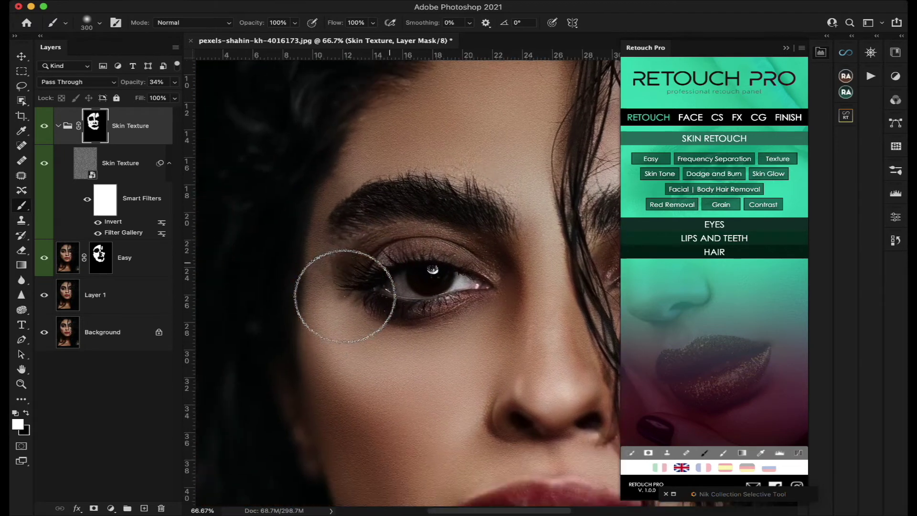
pyautogui.hscroll(3, 345, 296)
pyautogui.scroll(-1, 345, 296)
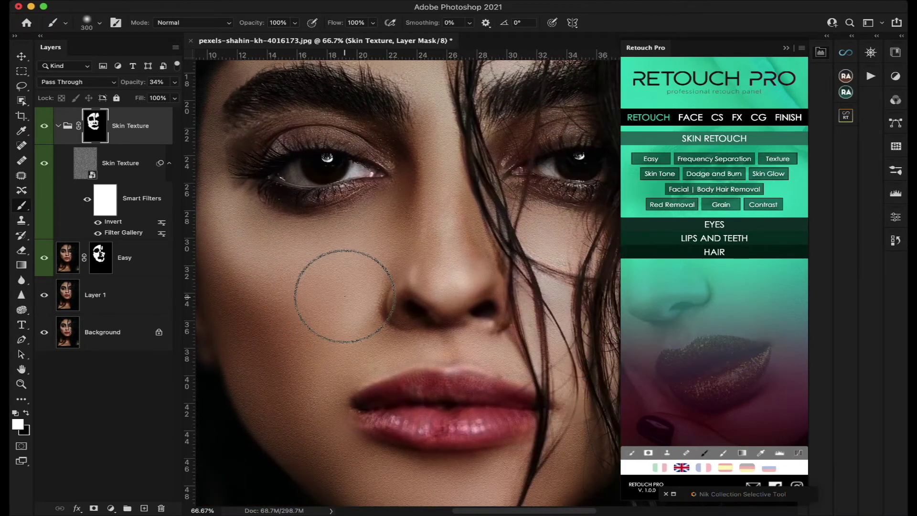
pyautogui.hscroll(2, 344, 296)
pyautogui.scroll(1, 327, 287)
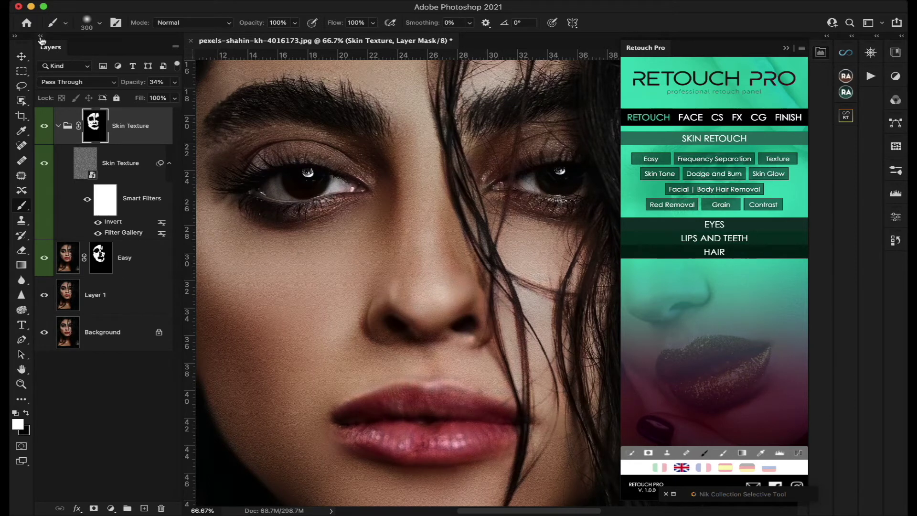
pyautogui.scroll(-5, 328, 194)
pyautogui.hscroll(-1, 358, 198)
pyautogui.hscroll(4, 358, 199)
pyautogui.scroll(2, 358, 199)
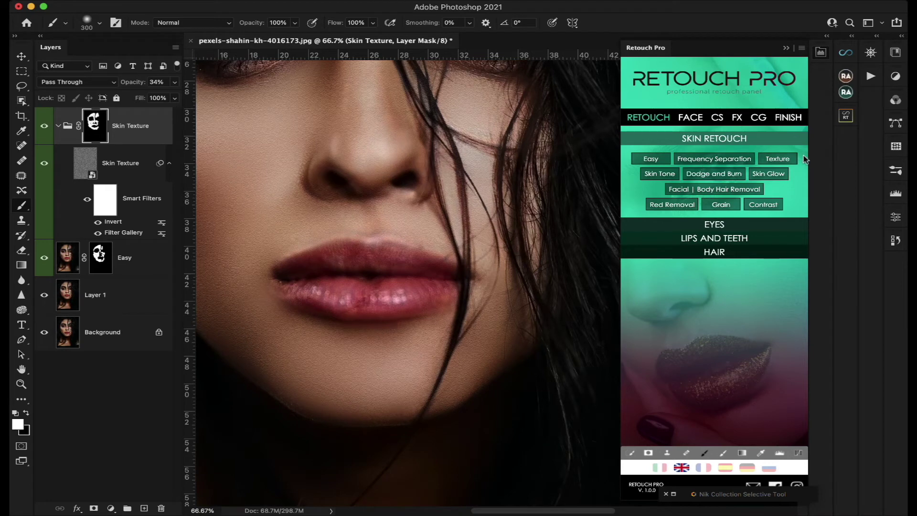
# Collapse the Skin Texture group and combine it with the Easy layer into a new group
pyautogui.click(57, 128)
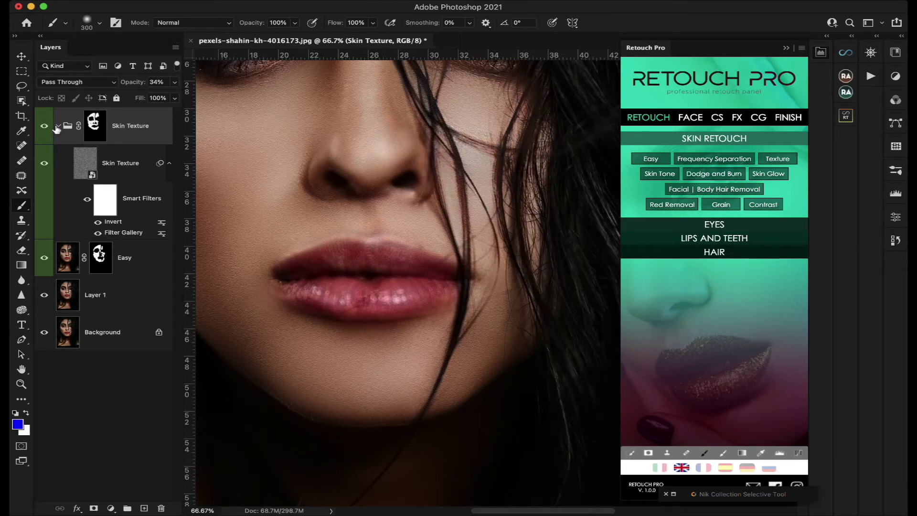
pyautogui.click(58, 126)
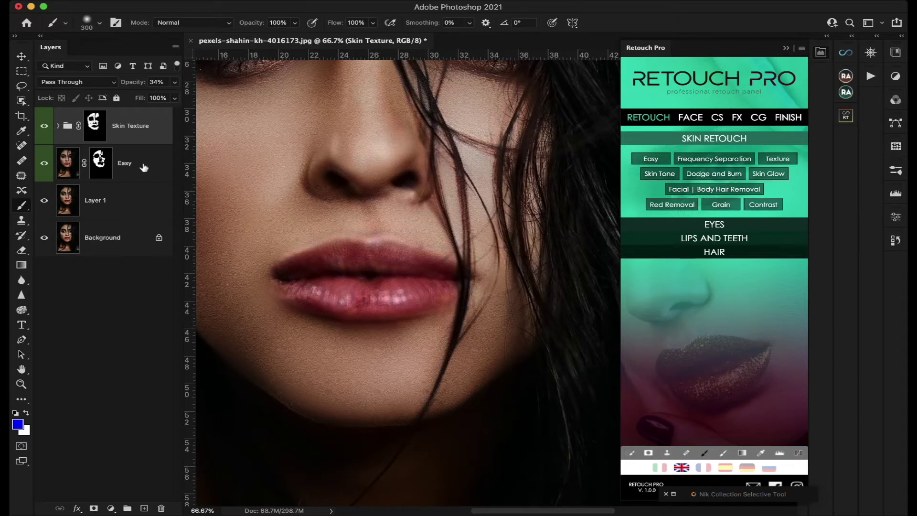
pyautogui.scroll(5, 354, 170)
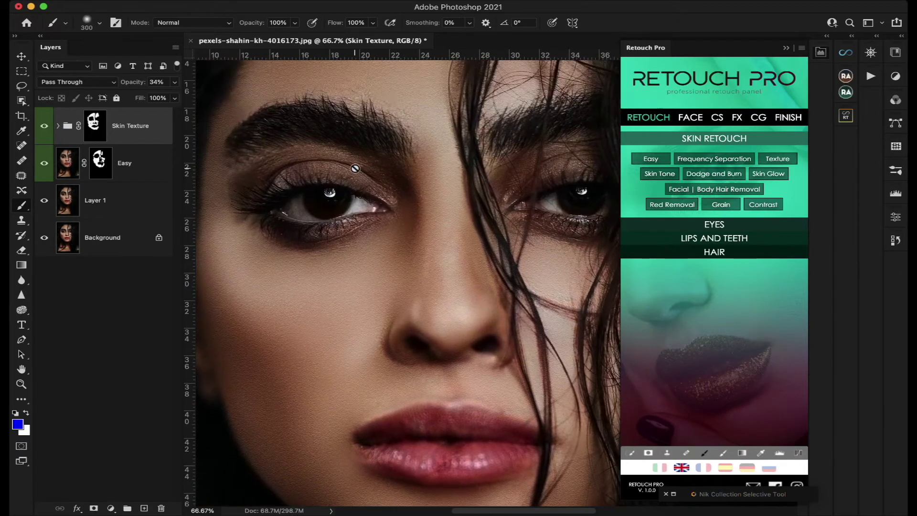
pyautogui.click(147, 171)
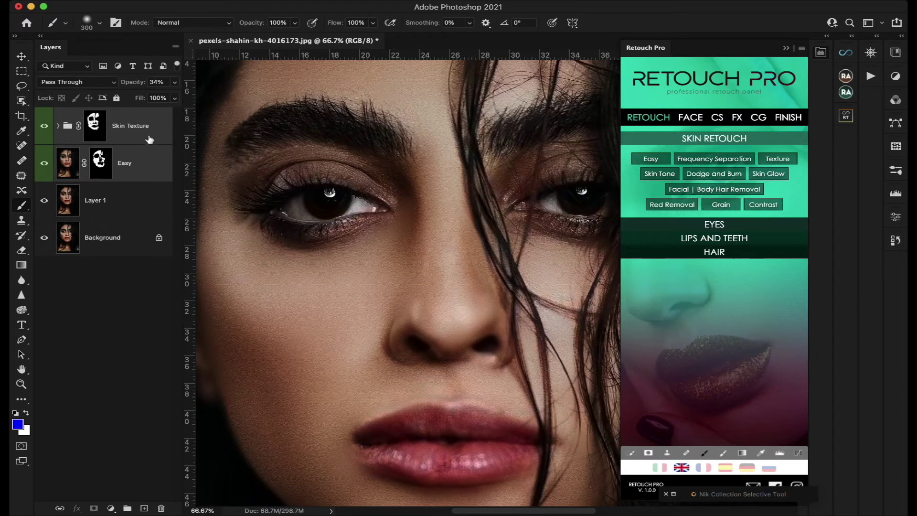
pyautogui.press('super+g')
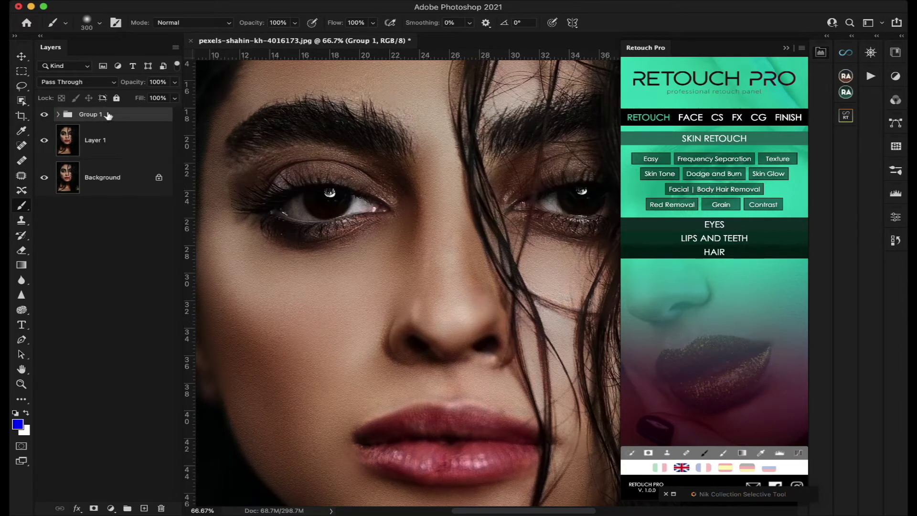
# Examine the retouched skin around the eyes, nose, cheeks and lips at 66.7% magnification
pyautogui.scroll(1, 490, 179)
pyautogui.hscroll(1, 490, 179)
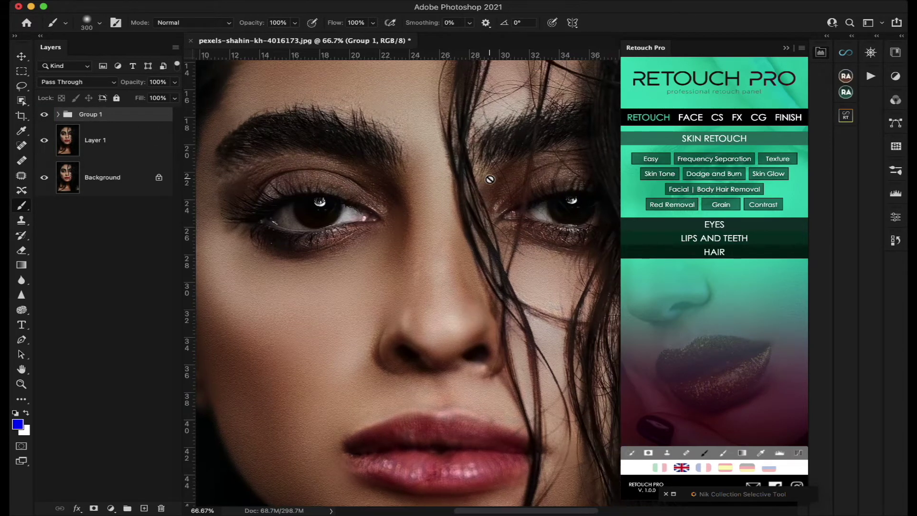
pyautogui.hscroll(-2, 490, 179)
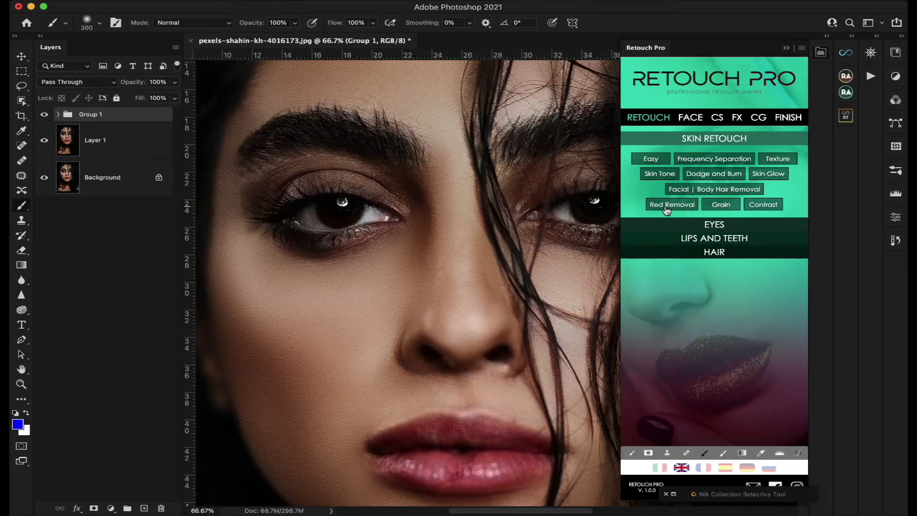
pyautogui.scroll(-8, 463, 212)
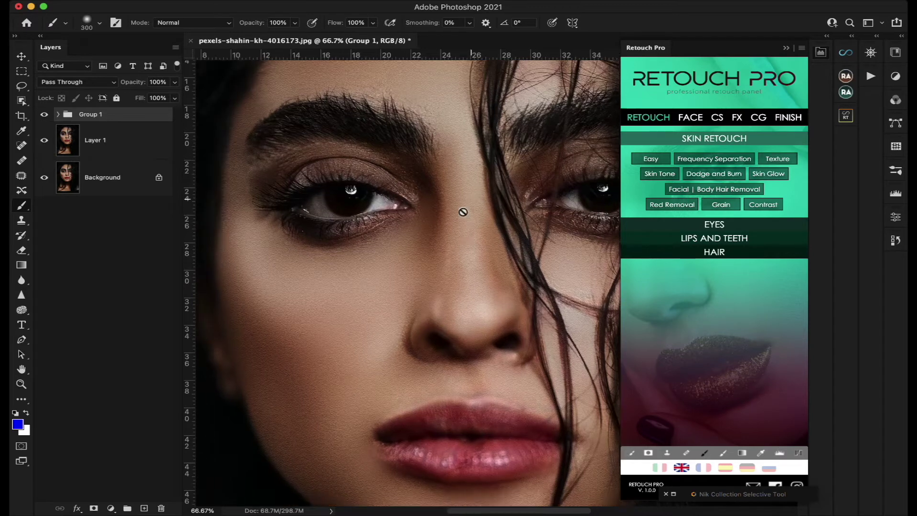
pyautogui.scroll(8, 462, 212)
pyautogui.scroll(-2, 463, 212)
pyautogui.scroll(2, 463, 211)
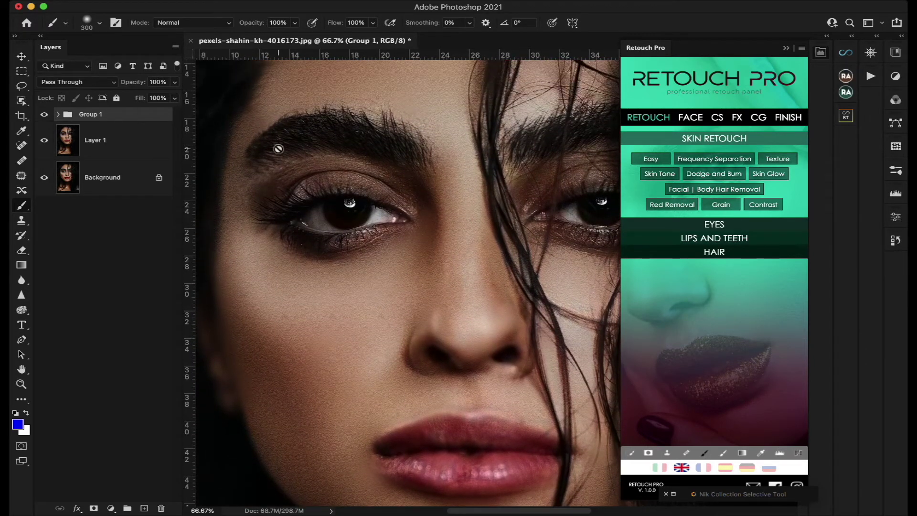
# Minimize the layer list for more canvas room and add Retouch Pro's Dodge and Burn group
pyautogui.click(40, 37)
pyautogui.hscroll(-3, 359, 167)
pyautogui.scroll(-4, 359, 168)
pyautogui.scroll(3, 359, 167)
pyautogui.hscroll(2, 359, 167)
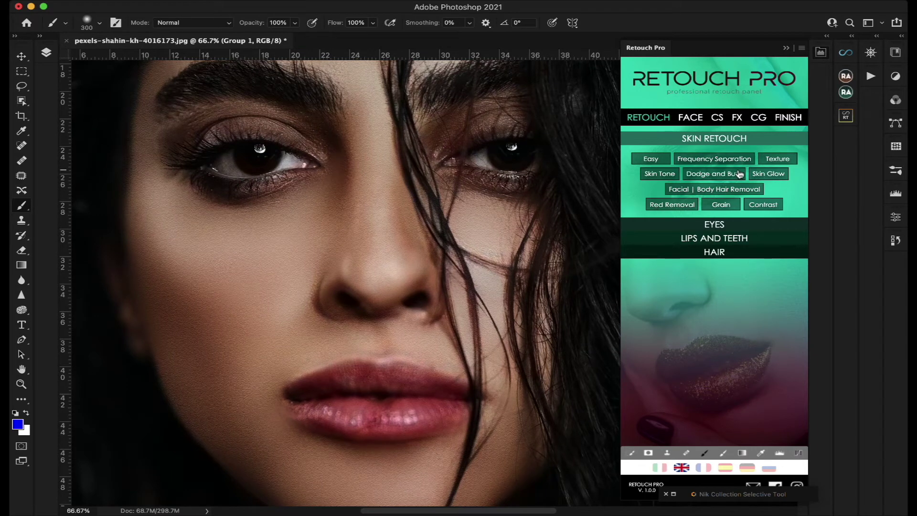
pyautogui.click(729, 176)
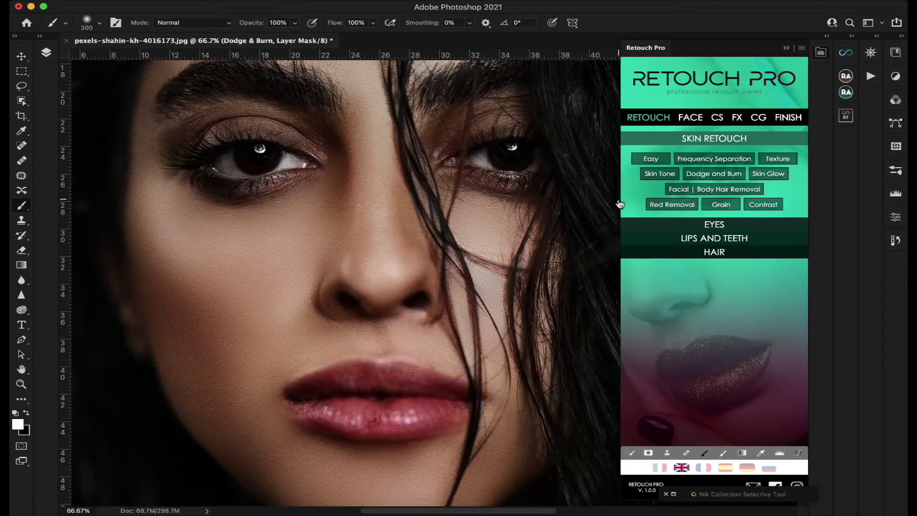
# Reopen the layer list, expand the Dodge & Burn group and select the Dodge layer's mask
pyautogui.click(46, 53)
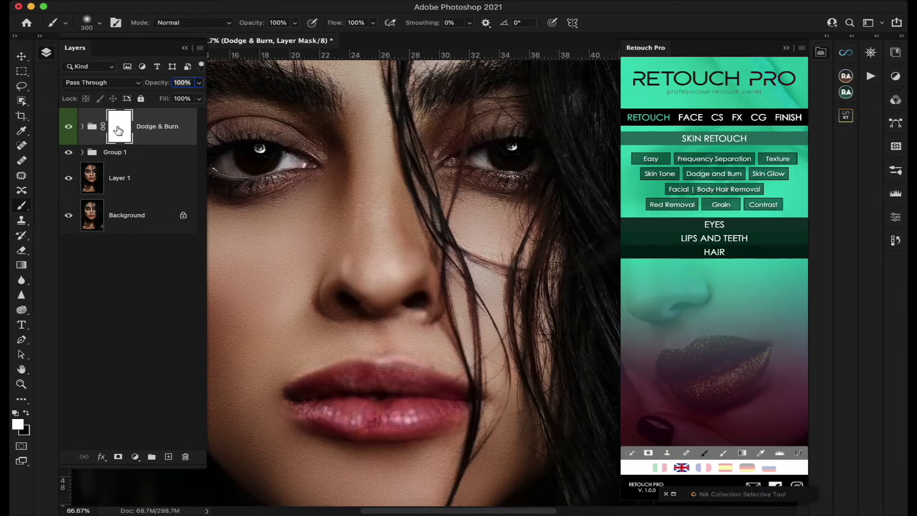
pyautogui.click(83, 127)
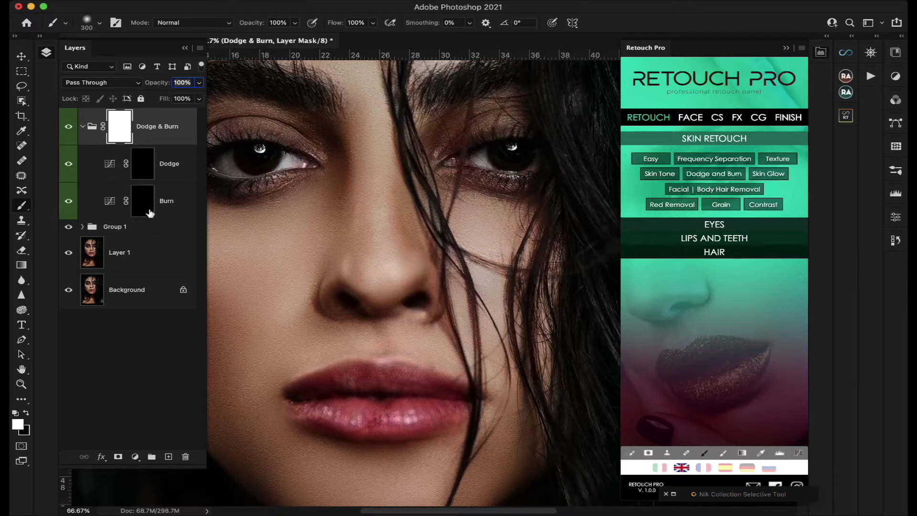
pyautogui.click(27, 414)
pyautogui.click(27, 414)
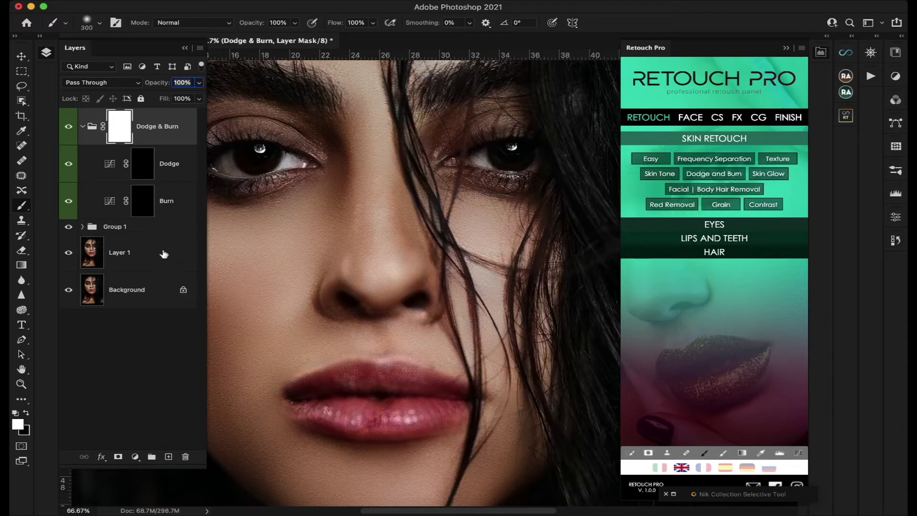
pyautogui.click(170, 206)
pyautogui.click(174, 158)
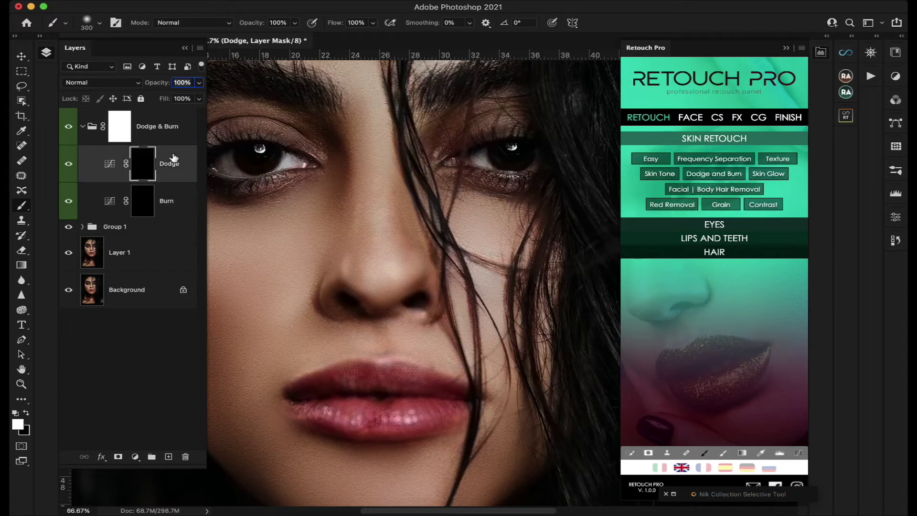
pyautogui.click(171, 203)
pyautogui.click(171, 170)
# Set the brush opacity to 9% and paint white on the Dodge mask over the nose bridge and the cheeks below the eyes
pyautogui.hscroll(-3, 368, 194)
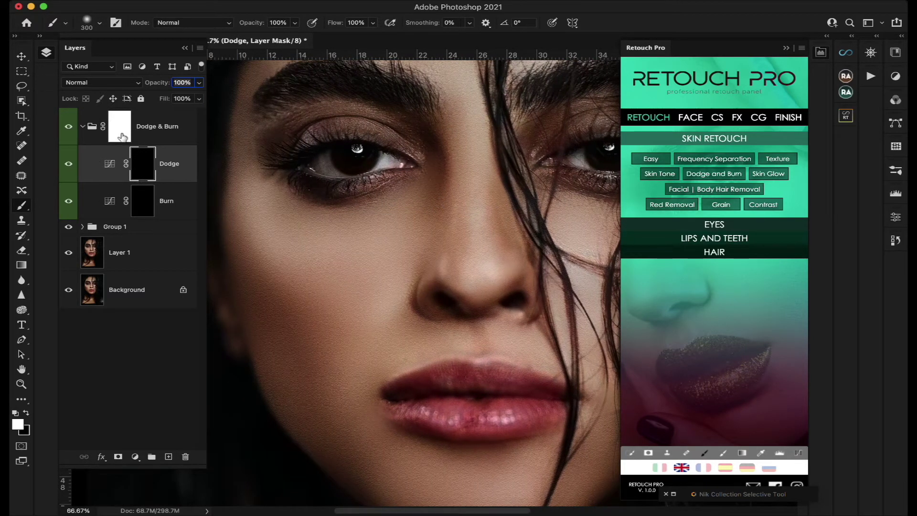
pyautogui.hscroll(-5, 420, 201)
pyautogui.scroll(-2, 436, 219)
pyautogui.hscroll(2, 436, 219)
pyautogui.scroll(1, 436, 219)
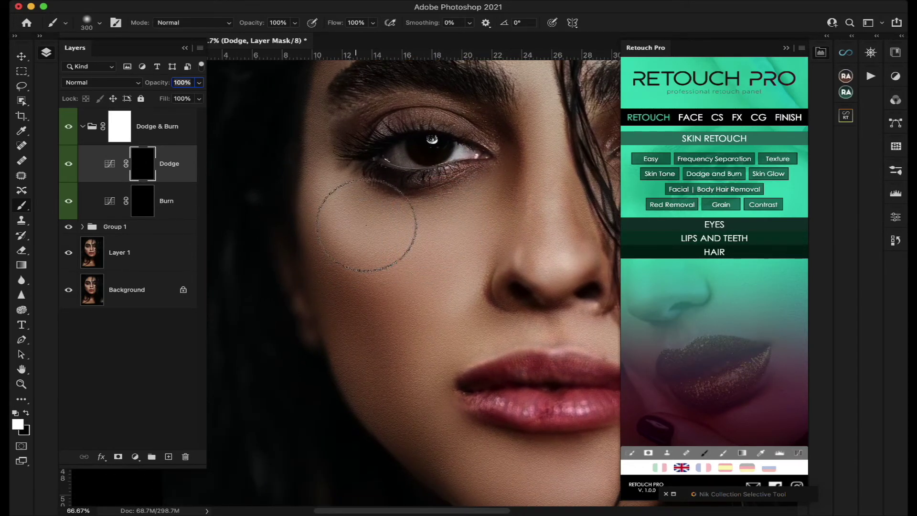
pyautogui.click(294, 23)
pyautogui.moveTo(297, 38); pyautogui.dragTo(243, 40)
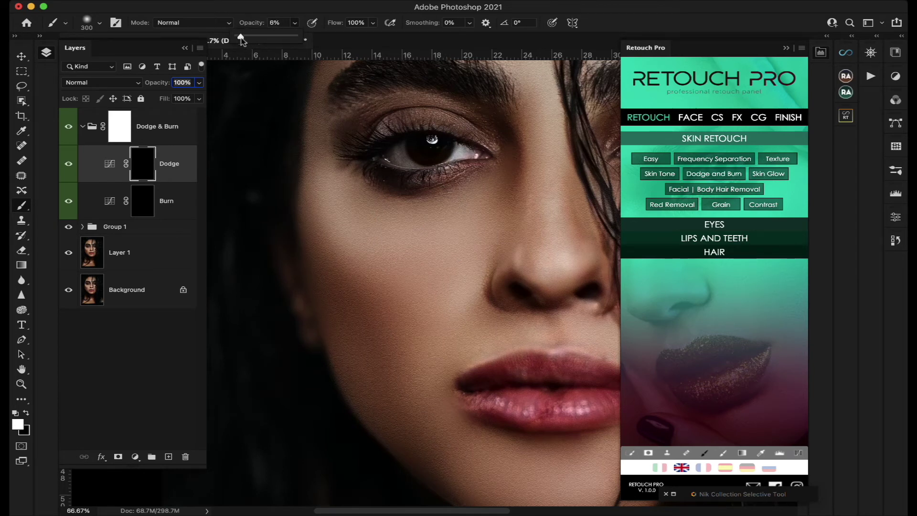
pyautogui.click(365, 221)
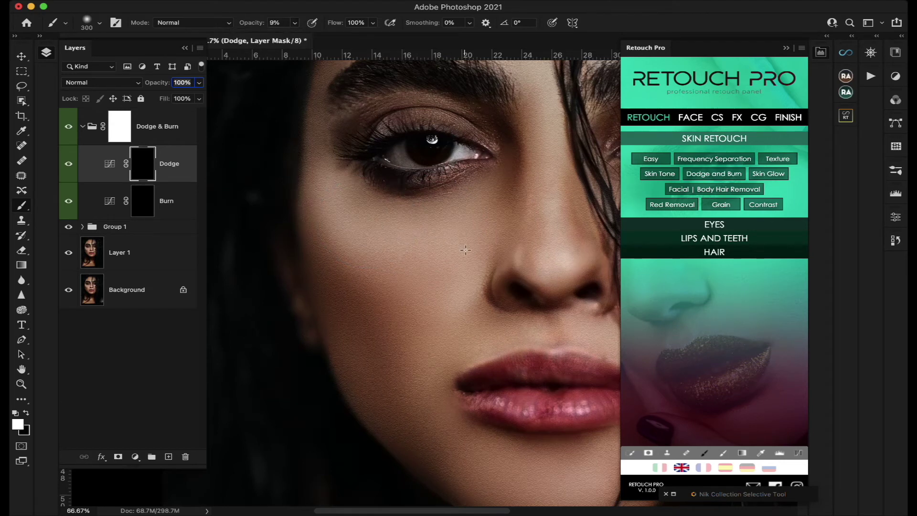
pyautogui.hscroll(5, 454, 241)
pyautogui.scroll(1, 453, 241)
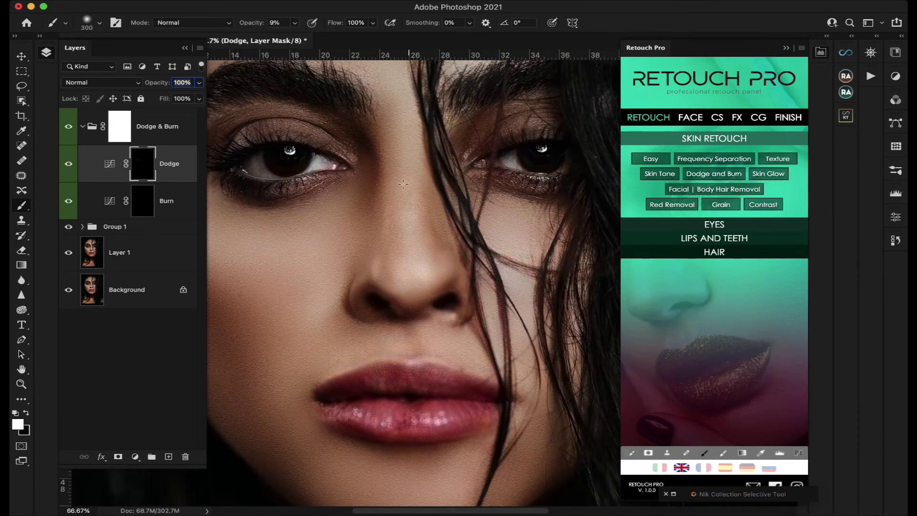
pyautogui.hscroll(2, 485, 241)
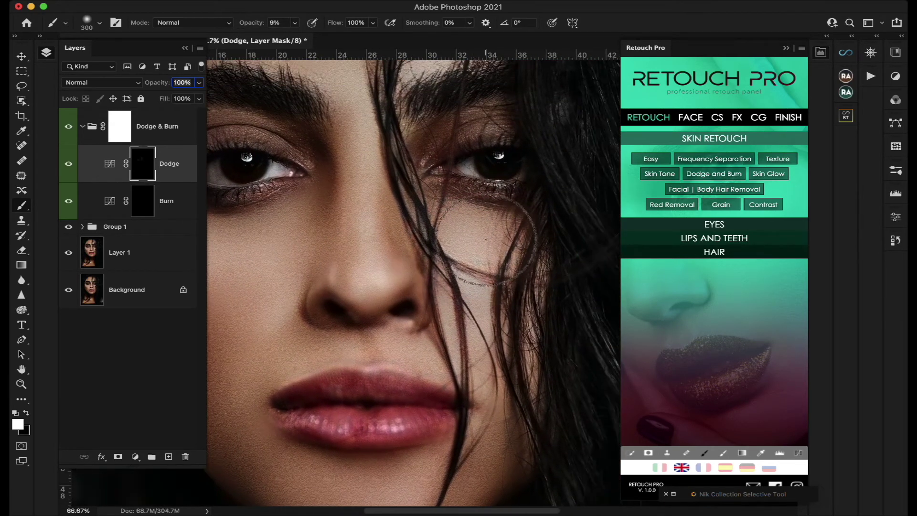
# Paint white on the Dodge mask over the chin and the centre of the forehead
pyautogui.scroll(-10, 485, 241)
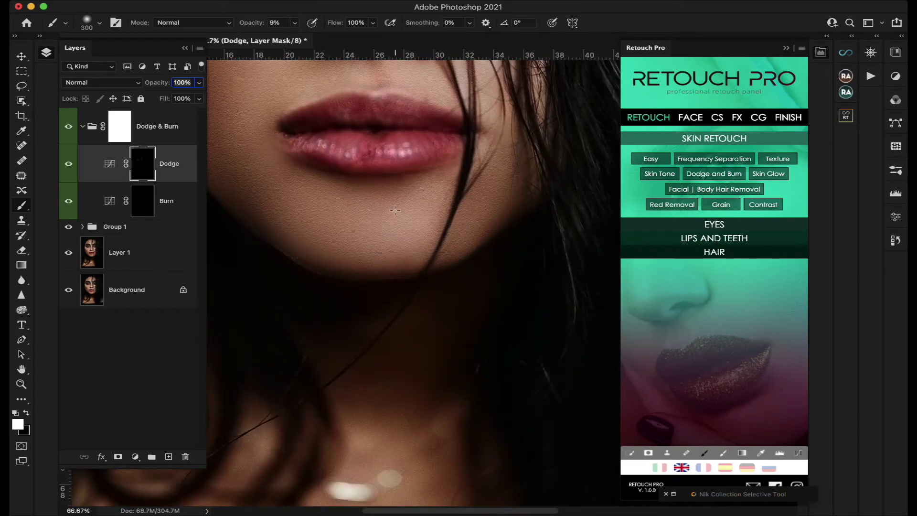
pyautogui.scroll(18, 358, 229)
pyautogui.hscroll(-2, 358, 230)
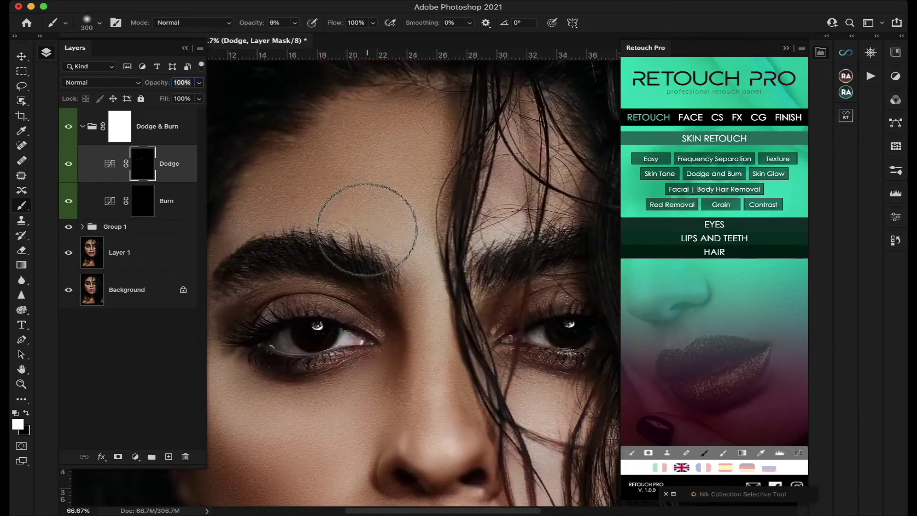
pyautogui.moveTo(394, 159); pyautogui.dragTo(406, 155)
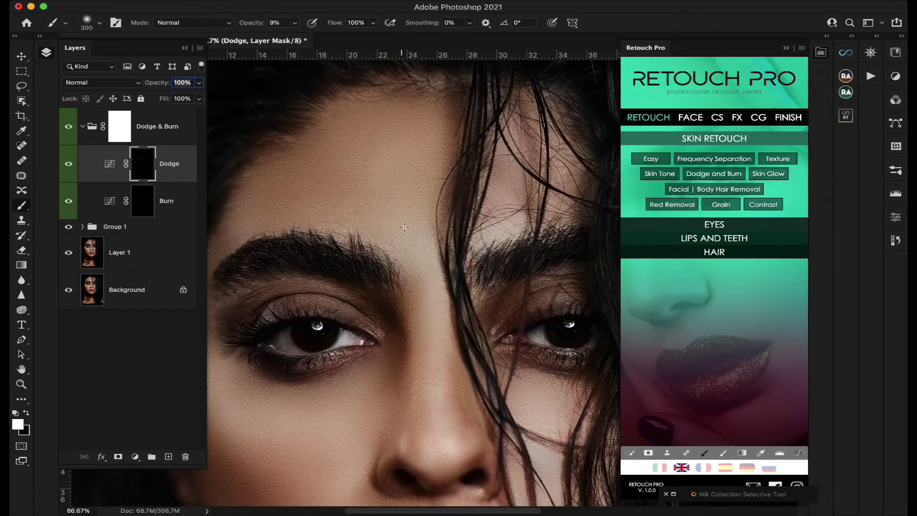
# Paint white on the Burn layer's mask along the forehead edge, the temple and the cheek contour down to the jaw
pyautogui.hscroll(-2, 353, 218)
pyautogui.click(153, 205)
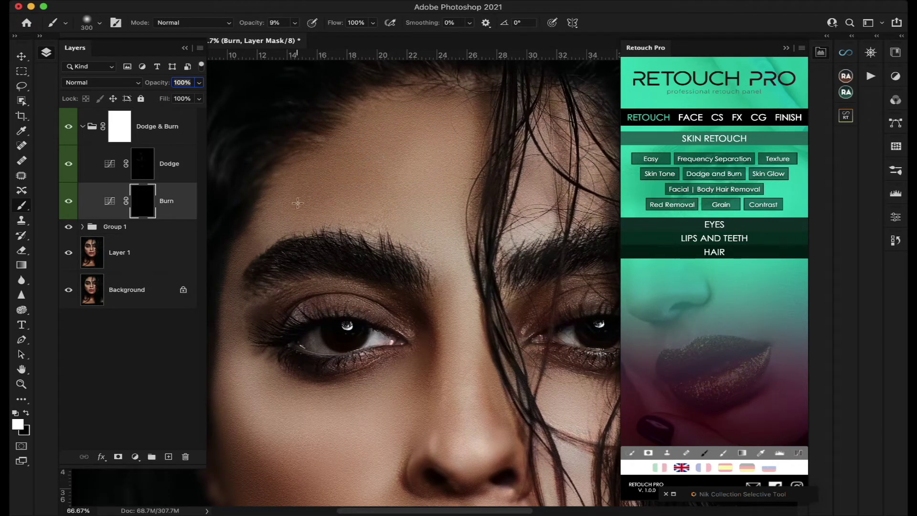
pyautogui.scroll(-2, 333, 219)
pyautogui.hscroll(-3, 333, 219)
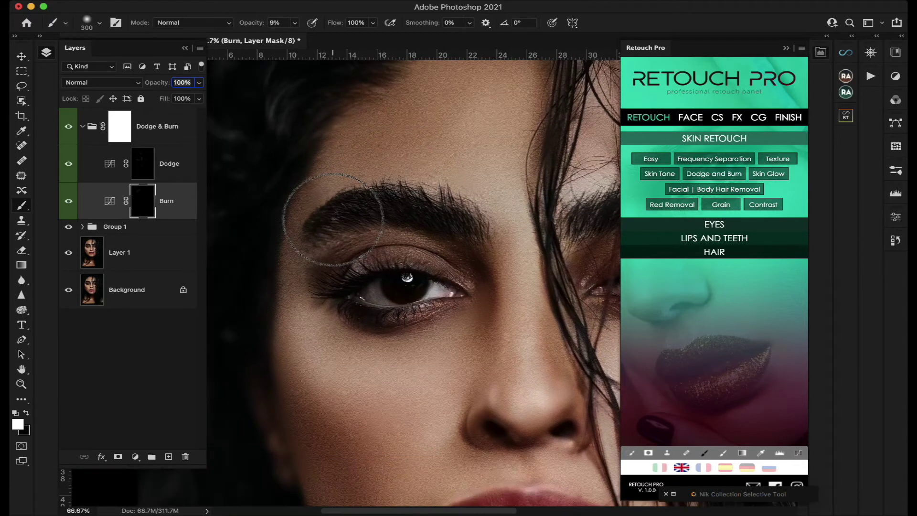
pyautogui.scroll(-3, 292, 286)
pyautogui.moveTo(294, 259)
pyautogui.mouseDown()
pyautogui.moveTo(312, 274)
pyautogui.moveTo(368, 374)
pyautogui.mouseUp()
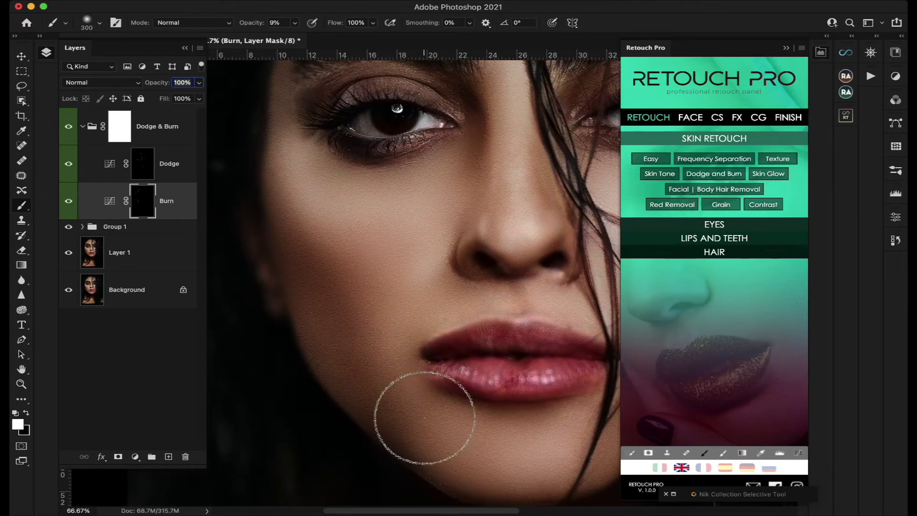
# Paint white on the Burn mask around the nose and the adjoining cheek to deepen the shadows
pyautogui.hscroll(3, 421, 401)
pyautogui.scroll(1, 420, 401)
pyautogui.scroll(1, 415, 468)
pyautogui.hscroll(1, 416, 468)
pyautogui.scroll(2, 406, 454)
pyautogui.hscroll(-2, 406, 444)
pyautogui.scroll(-2, 409, 440)
pyautogui.moveTo(450, 276)
pyautogui.mouseDown()
pyautogui.moveTo(440, 238)
pyautogui.moveTo(442, 294)
pyautogui.mouseUp()
pyautogui.moveTo(365, 231)
pyautogui.mouseDown()
pyautogui.moveTo(358, 319)
pyautogui.moveTo(362, 238)
pyautogui.moveTo(358, 304)
pyautogui.mouseUp()
# Examine the dodged and burned shading from the neck up to the eyes, collapsing the Retouch Pro panel for a wider view
pyautogui.scroll(-2, 337, 339)
pyautogui.hscroll(-1, 337, 339)
pyautogui.scroll(-10, 337, 339)
pyautogui.hscroll(-2, 337, 339)
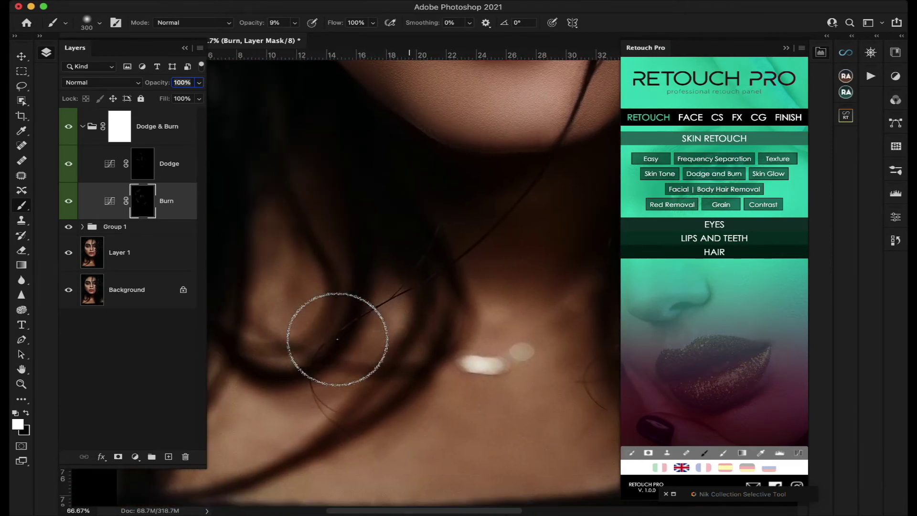
pyautogui.scroll(12, 337, 339)
pyautogui.hscroll(2, 337, 339)
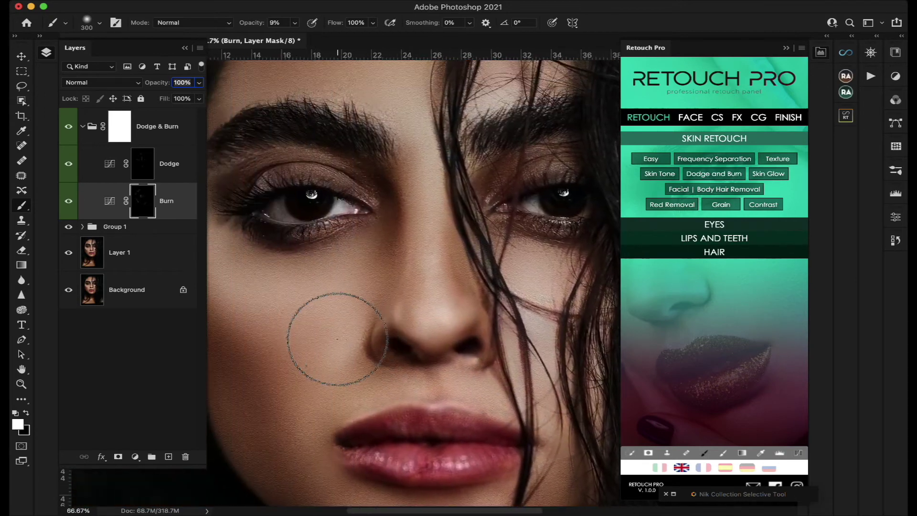
pyautogui.scroll(1, 337, 339)
pyautogui.click(787, 49)
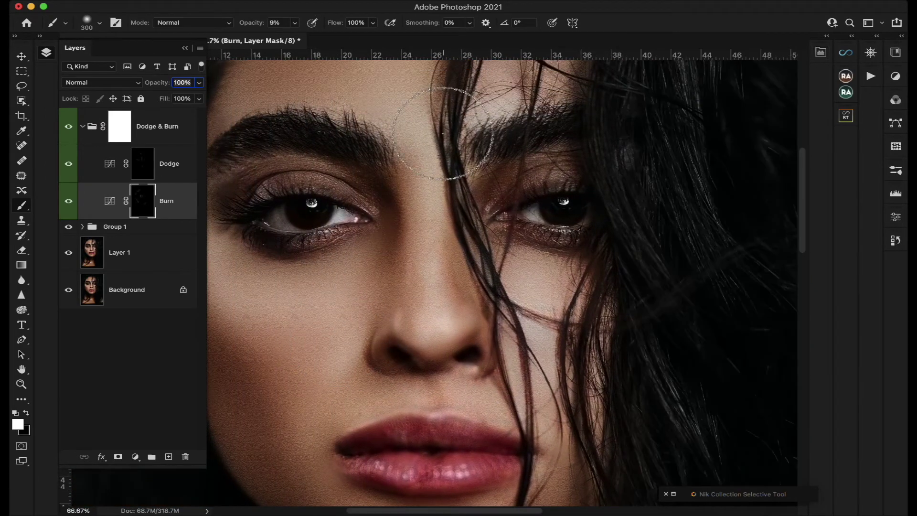
pyautogui.scroll(-10, 403, 159)
pyautogui.hscroll(-2, 403, 159)
pyautogui.scroll(6, 403, 159)
pyautogui.hscroll(3, 403, 159)
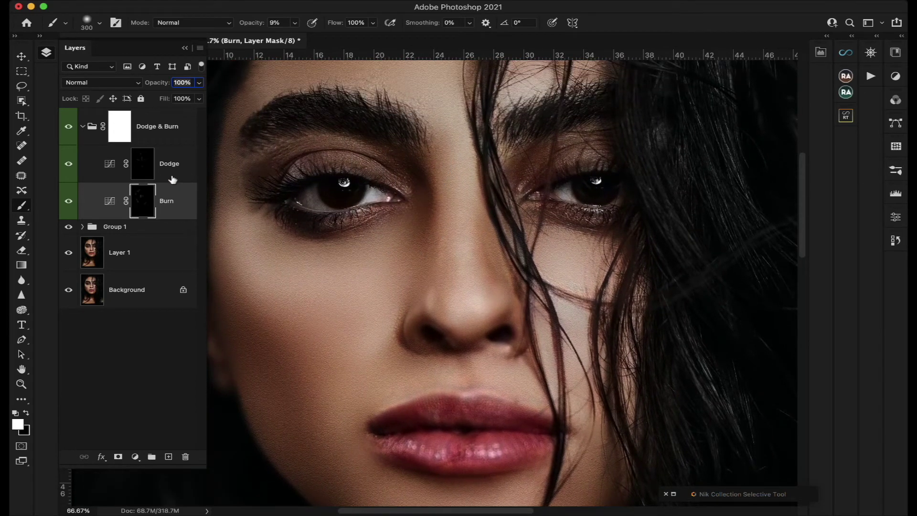
# Collapse and select the Dodge & Burn group, checking the contouring from the forehead to the chin
pyautogui.click(82, 127)
pyautogui.click(186, 141)
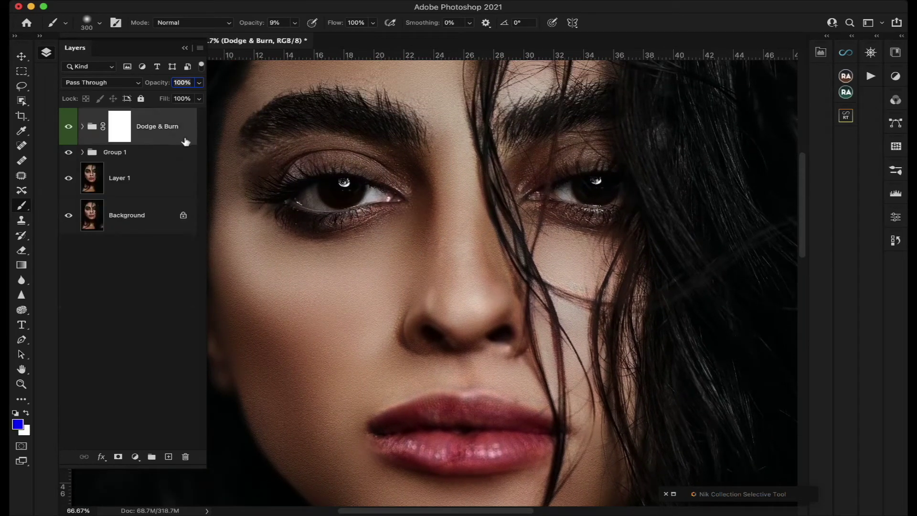
pyautogui.scroll(3, 499, 154)
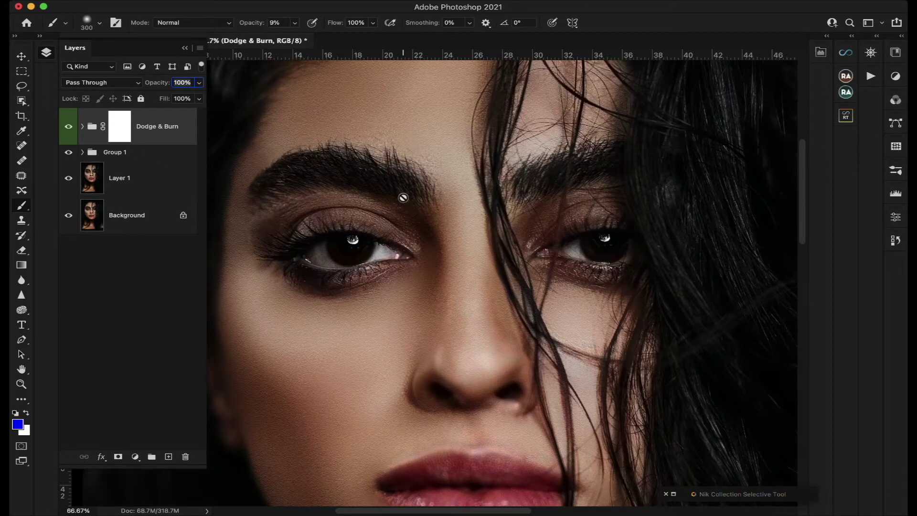
pyautogui.scroll(-5, 401, 198)
pyautogui.scroll(-5, 344, 249)
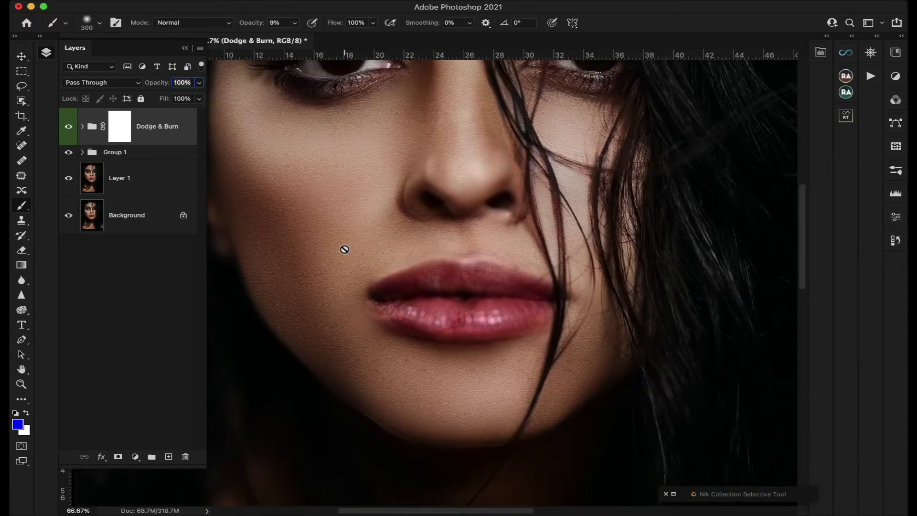
pyautogui.scroll(2, 312, 305)
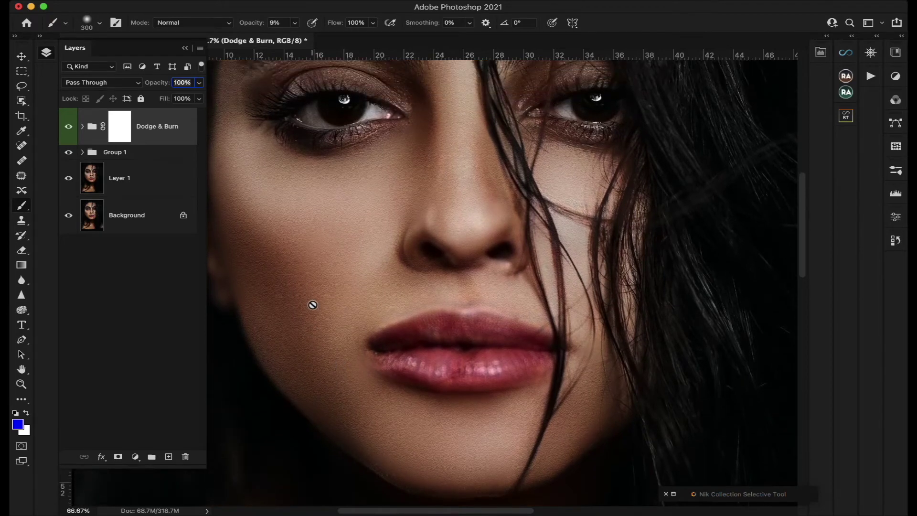
# Compare the facial contouring with the Dodge & Burn group hidden and shown, from the eyebrows down to the chin
pyautogui.scroll(5, 338, 287)
pyautogui.scroll(-3, 338, 287)
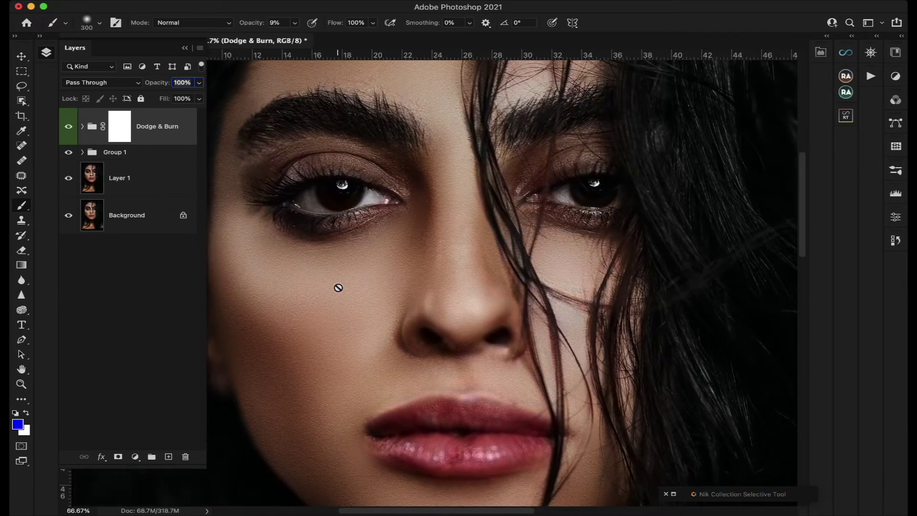
pyautogui.hscroll(-2, 338, 287)
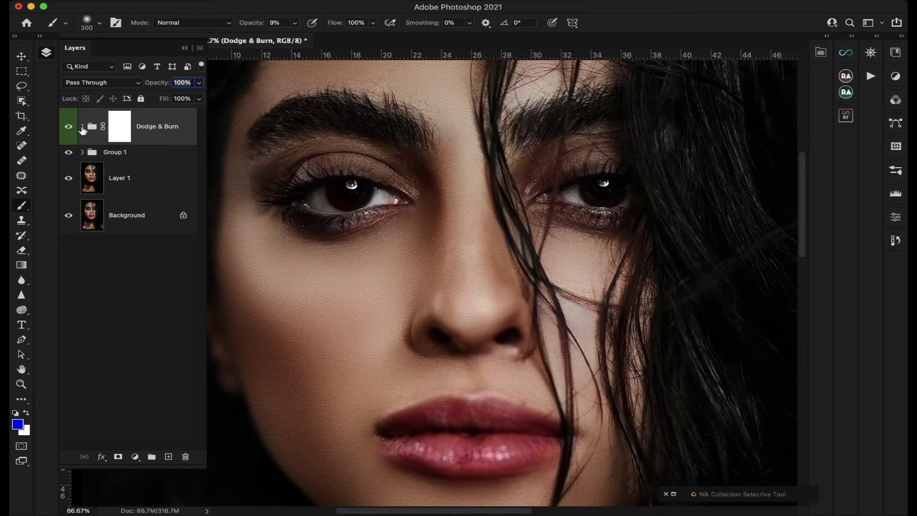
pyautogui.click(68, 129)
pyautogui.click(67, 129)
pyautogui.scroll(-5, 380, 212)
pyautogui.hscroll(-3, 380, 212)
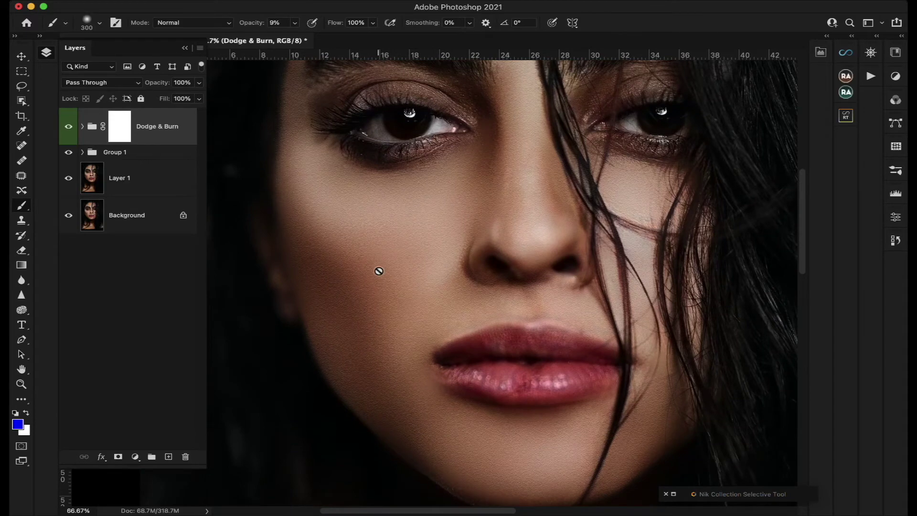
pyautogui.click(68, 128)
pyautogui.click(68, 129)
pyautogui.scroll(3, 366, 241)
pyautogui.hscroll(3, 366, 241)
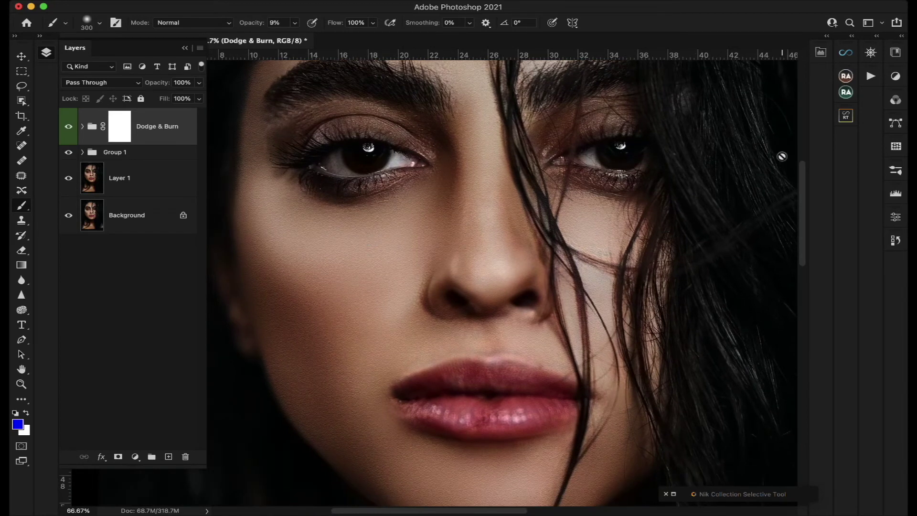
# Reopen the Retouch Pro panel and run its Whiten action for the eyes
pyautogui.click(822, 54)
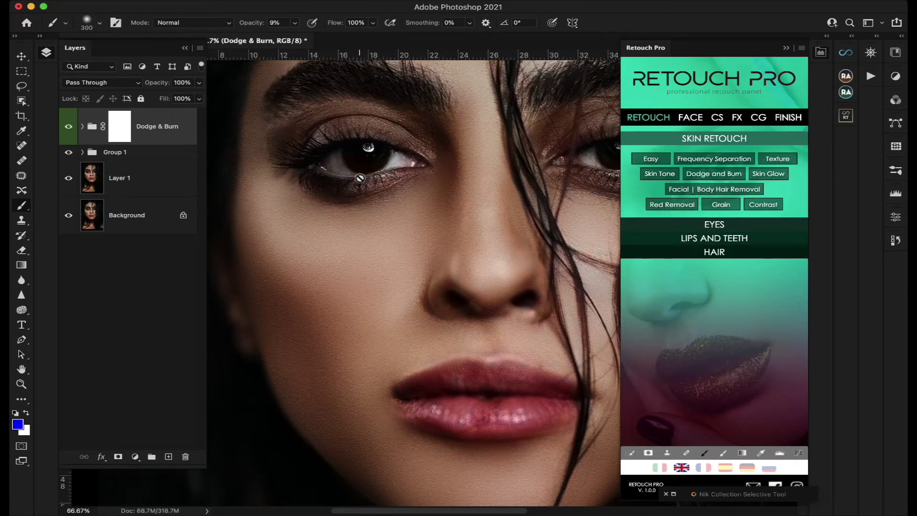
pyautogui.click(714, 225)
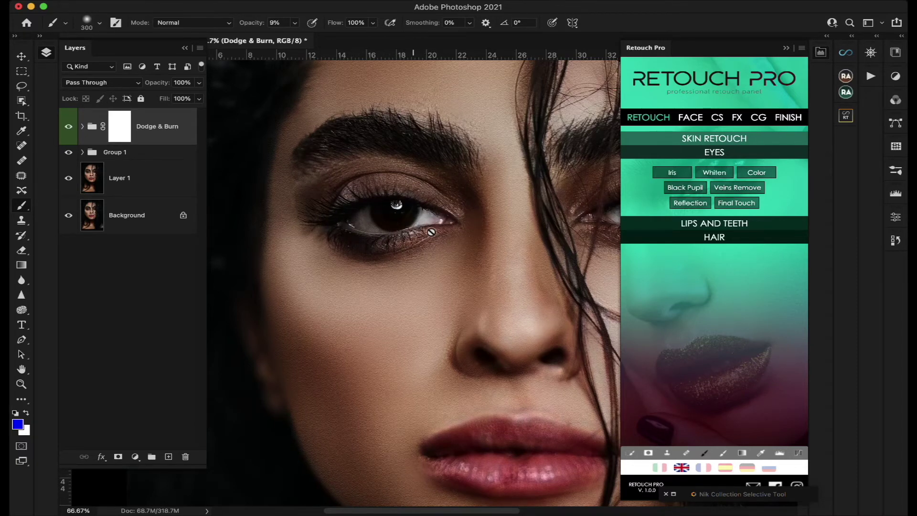
pyautogui.hscroll(5, 438, 231)
pyautogui.hscroll(-4, 439, 232)
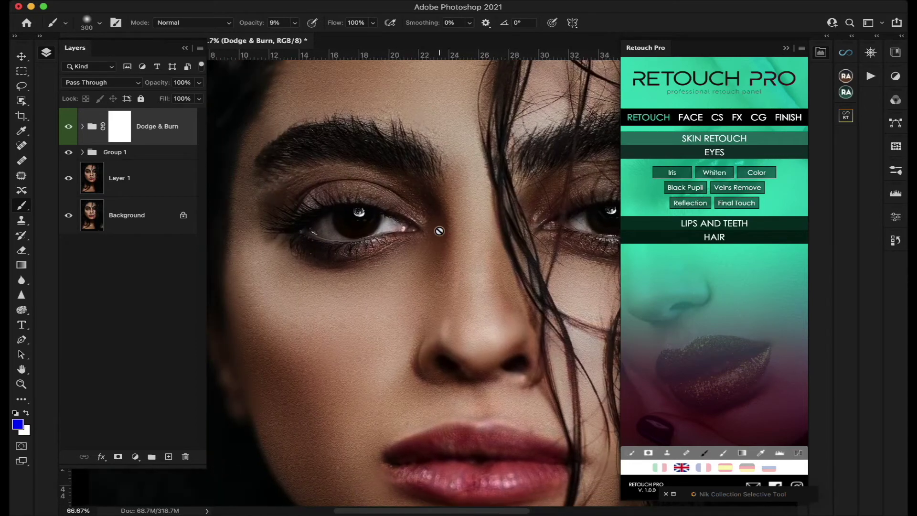
pyautogui.click(720, 176)
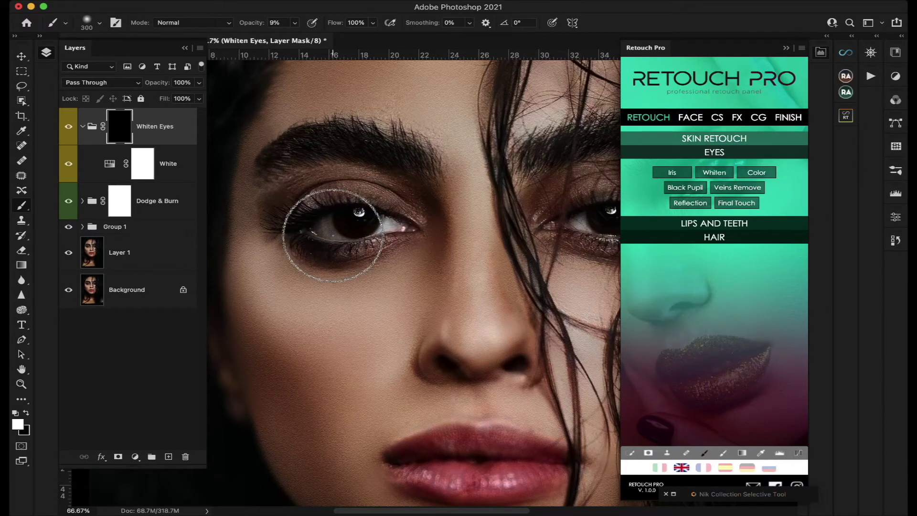
# Reduce the brush size to 50 and paint white on the Whiten Eyes mask over the white of the uncovered eye
pyautogui.scroll(3, 333, 235)
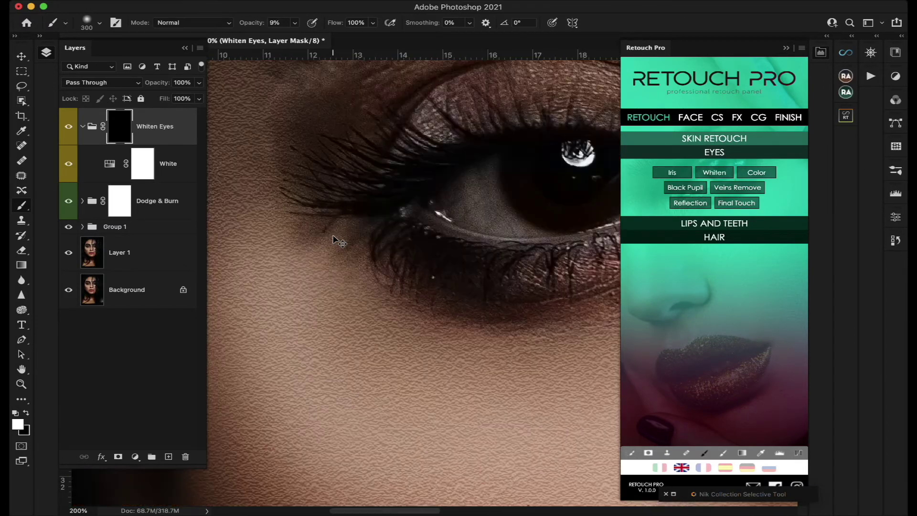
pyautogui.hscroll(-2, 333, 235)
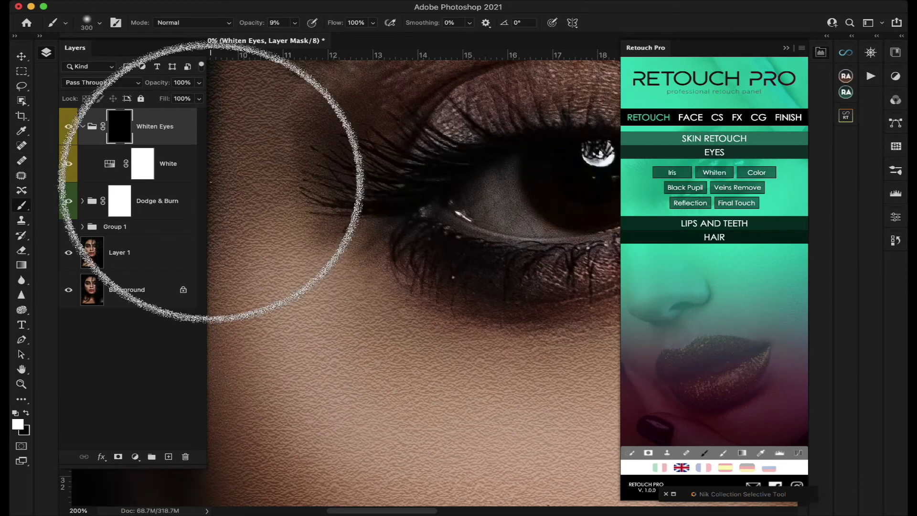
pyautogui.press('[')
pyautogui.press('[')
pyautogui.press('[')
pyautogui.press('[')
pyautogui.press('[')
pyautogui.press('[')
pyautogui.press('[')
pyautogui.press('[')
pyautogui.press('[')
pyautogui.press('[')
pyautogui.press('[')
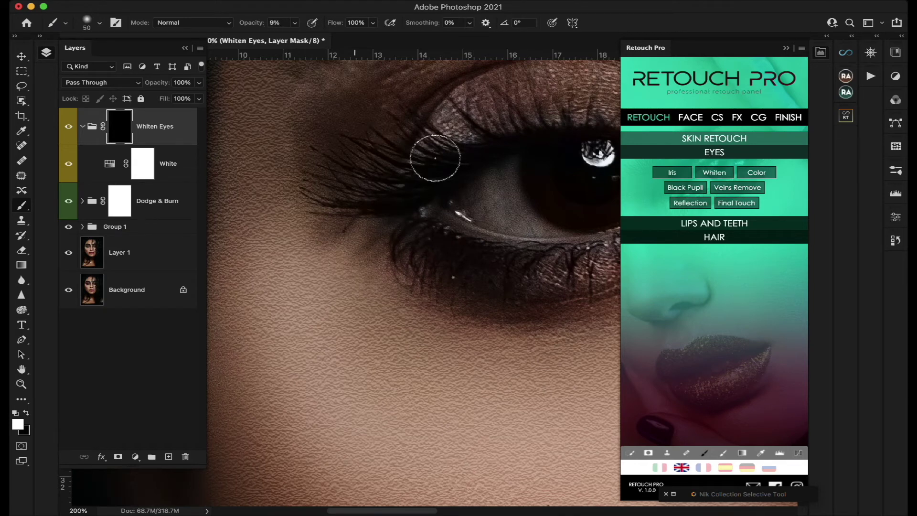
pyautogui.hscroll(3, 502, 212)
pyautogui.scroll(1, 502, 212)
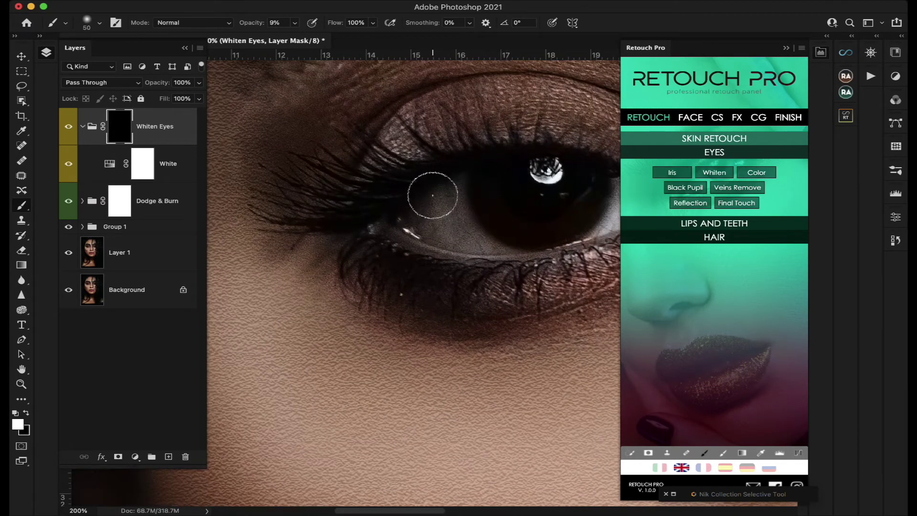
pyautogui.hscroll(2, 481, 240)
pyautogui.scroll(1, 481, 239)
pyautogui.moveTo(444, 246)
pyautogui.mouseDown()
pyautogui.moveTo(422, 213)
pyautogui.moveTo(430, 233)
pyautogui.moveTo(430, 221)
pyautogui.moveTo(414, 243)
pyautogui.moveTo(411, 215)
pyautogui.moveTo(436, 204)
pyautogui.moveTo(426, 243)
pyautogui.moveTo(456, 260)
pyautogui.moveTo(419, 251)
pyautogui.moveTo(402, 233)
pyautogui.moveTo(389, 236)
pyautogui.moveTo(417, 202)
pyautogui.moveTo(411, 242)
pyautogui.moveTo(459, 260)
pyautogui.moveTo(439, 265)
pyautogui.moveTo(414, 196)
pyautogui.moveTo(438, 249)
pyautogui.moveTo(425, 209)
pyautogui.moveTo(387, 249)
pyautogui.moveTo(471, 267)
pyautogui.mouseUp()
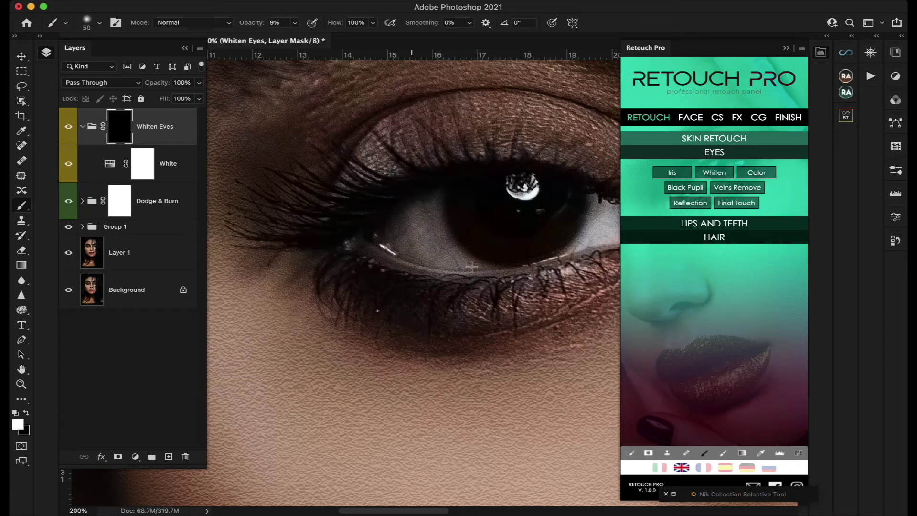
pyautogui.hscroll(5, 405, 218)
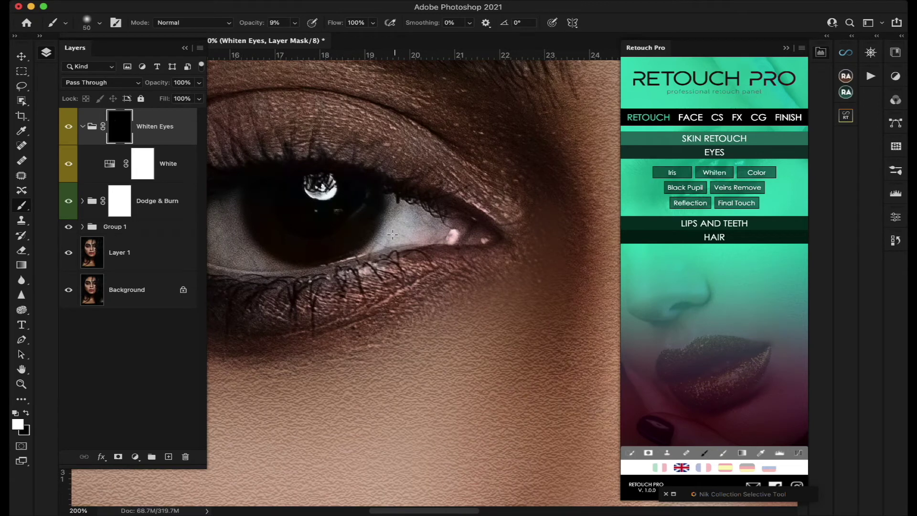
pyautogui.hscroll(-5, 407, 198)
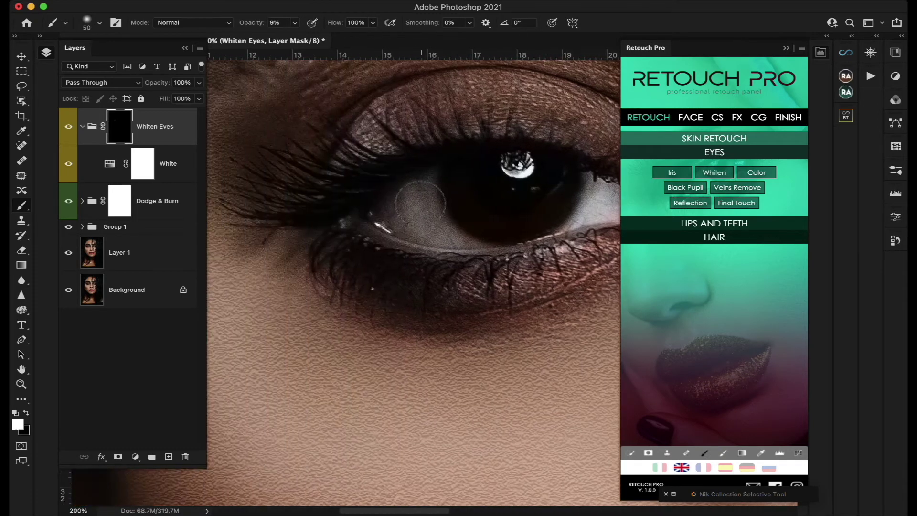
# Raise the brush opacity to 51% and brighten the uncovered eye's white on both sides of the iris
pyautogui.click(295, 23)
pyautogui.moveTo(309, 36); pyautogui.dragTo(318, 35)
pyautogui.moveTo(409, 190)
pyautogui.mouseDown()
pyautogui.moveTo(424, 221)
pyautogui.moveTo(455, 245)
pyautogui.moveTo(394, 231)
pyautogui.moveTo(405, 199)
pyautogui.moveTo(389, 216)
pyautogui.moveTo(404, 194)
pyautogui.moveTo(450, 237)
pyautogui.moveTo(475, 243)
pyautogui.mouseUp()
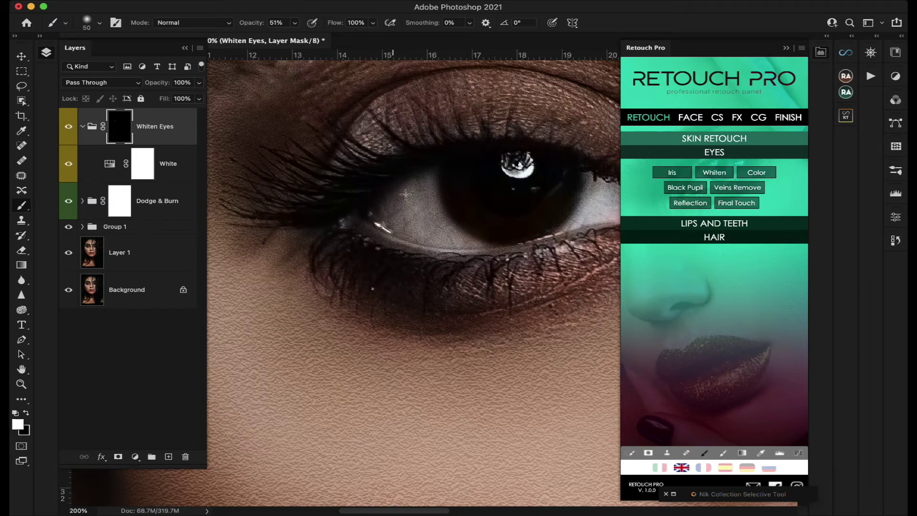
pyautogui.hscroll(5, 472, 242)
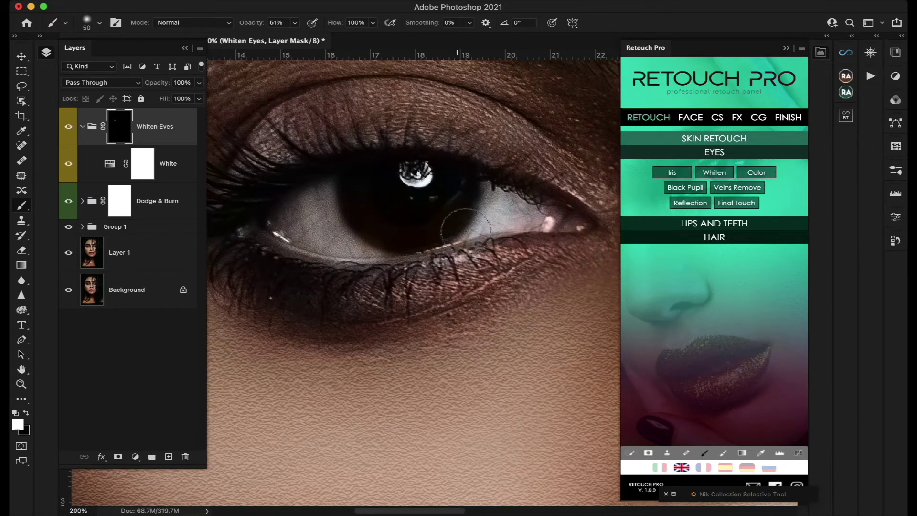
pyautogui.moveTo(529, 215)
pyautogui.mouseDown()
pyautogui.moveTo(433, 249)
pyautogui.moveTo(429, 222)
pyautogui.moveTo(434, 249)
pyautogui.moveTo(456, 269)
pyautogui.moveTo(413, 255)
pyautogui.moveTo(418, 227)
pyautogui.mouseUp()
# Paint white on the Whiten Eyes mask over the inner white of the eye beside the hair strands
pyautogui.hscroll(15, 470, 236)
pyautogui.hscroll(11, 470, 237)
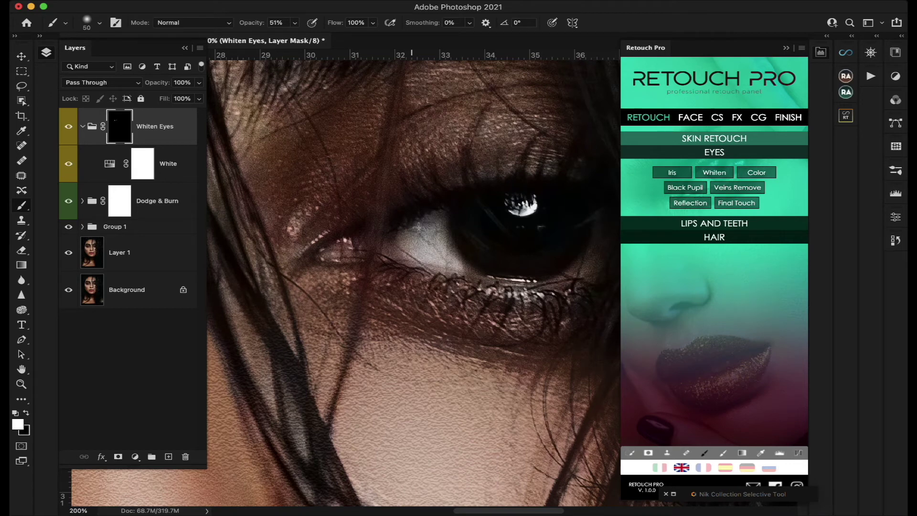
pyautogui.moveTo(453, 262); pyautogui.dragTo(438, 246)
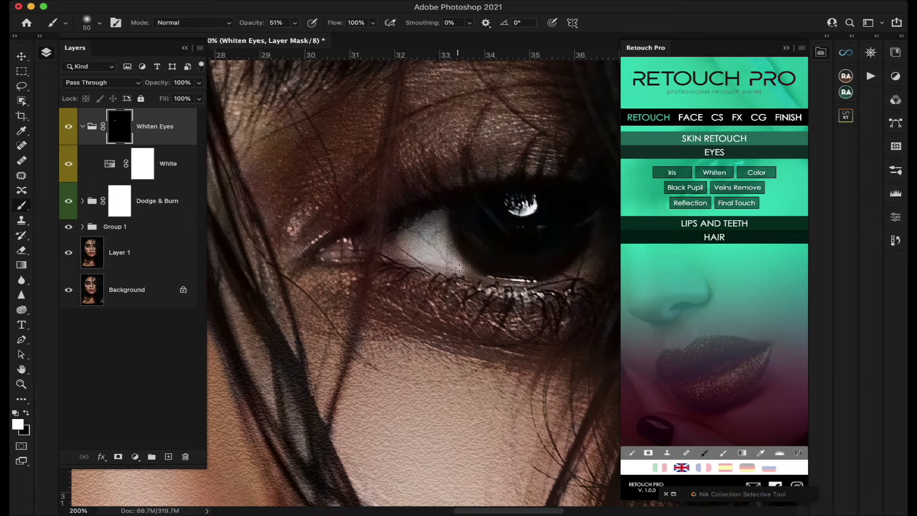
pyautogui.hscroll(-10, 406, 246)
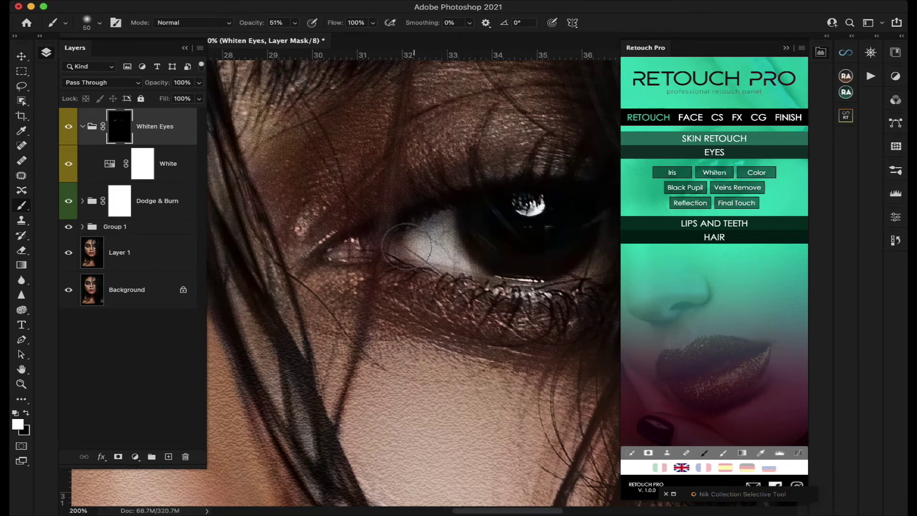
# Compare the whole portrait with and without the Whiten Eyes group, set the group's opacity to 71% and collapse it
pyautogui.press('super+0')
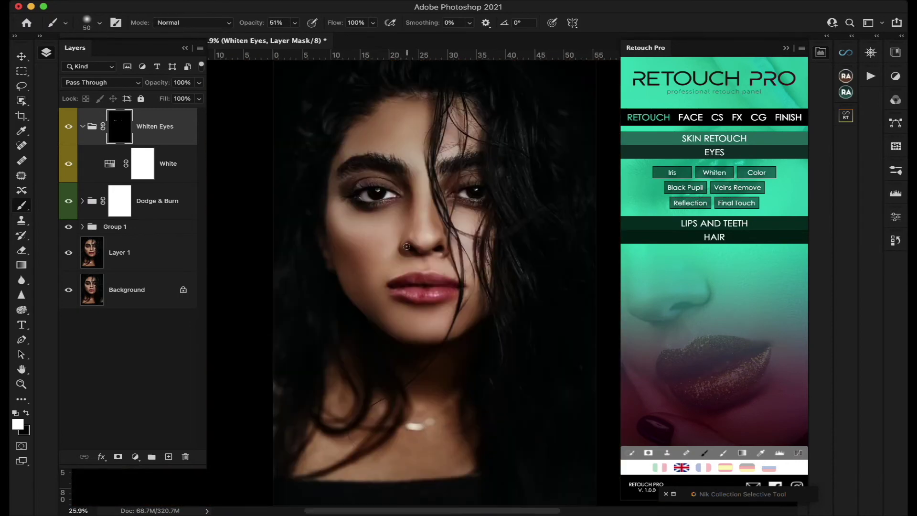
pyautogui.click(69, 128)
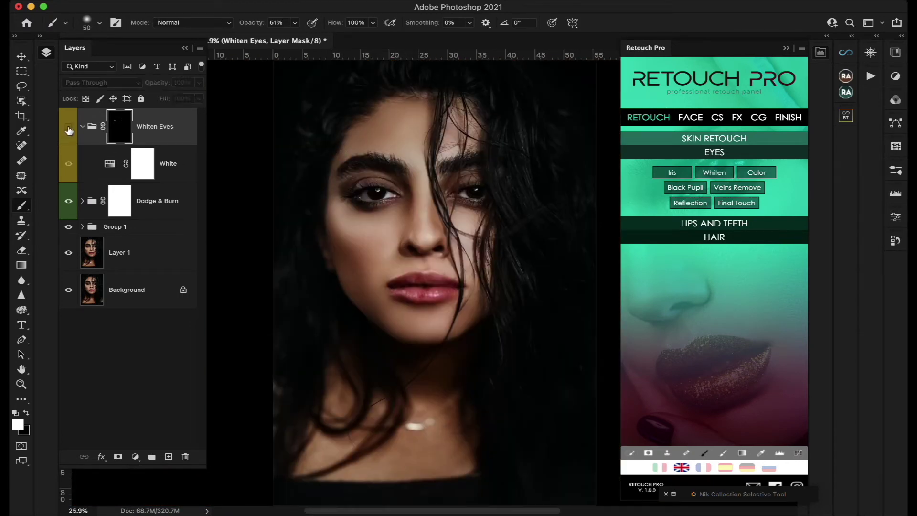
pyautogui.click(69, 128)
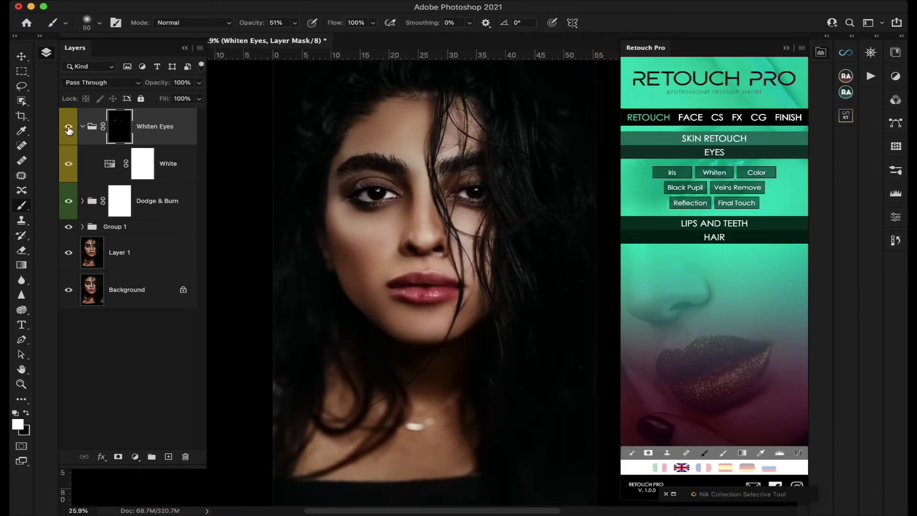
pyautogui.click(68, 128)
pyautogui.click(69, 128)
pyautogui.click(198, 83)
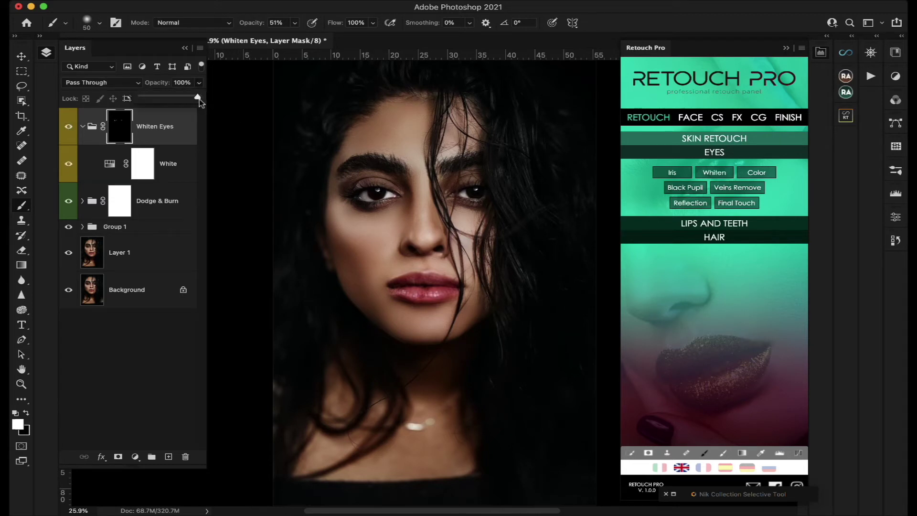
pyautogui.moveTo(197, 99); pyautogui.dragTo(182, 99)
pyautogui.click(82, 126)
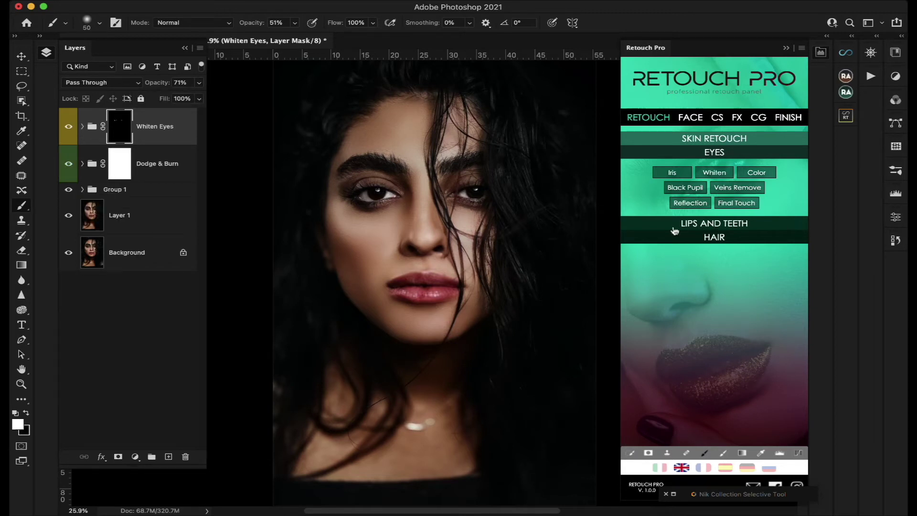
# Run Retouch Pro's Add Lipstick action for the lips and make the Preppy Red color layer visible
pyautogui.click(699, 225)
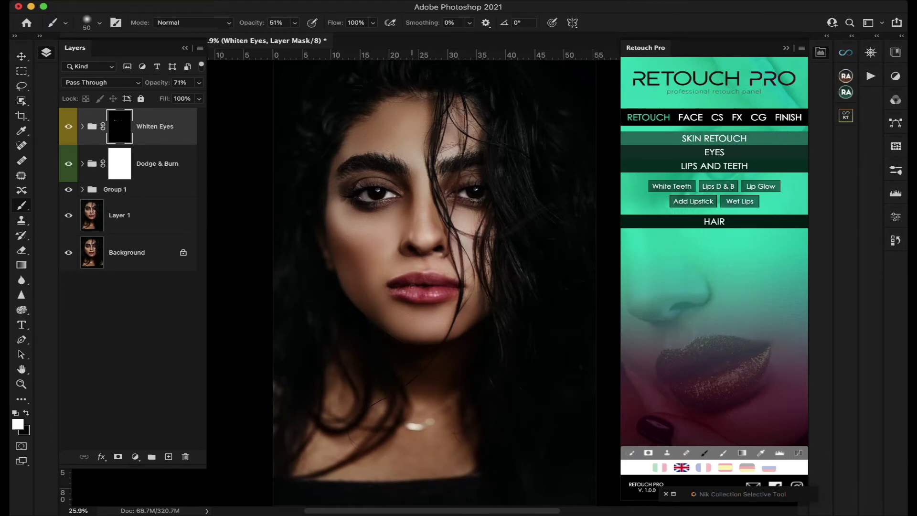
pyautogui.scroll(3, 411, 286)
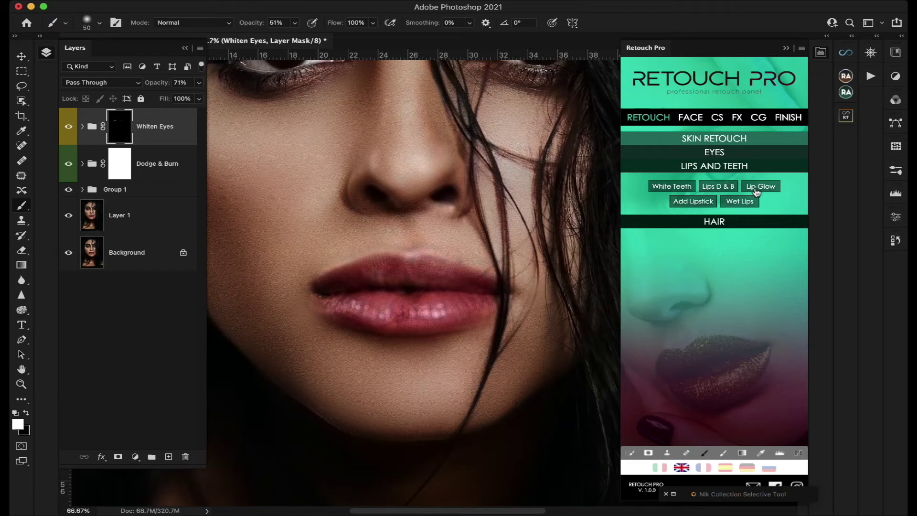
pyautogui.click(702, 204)
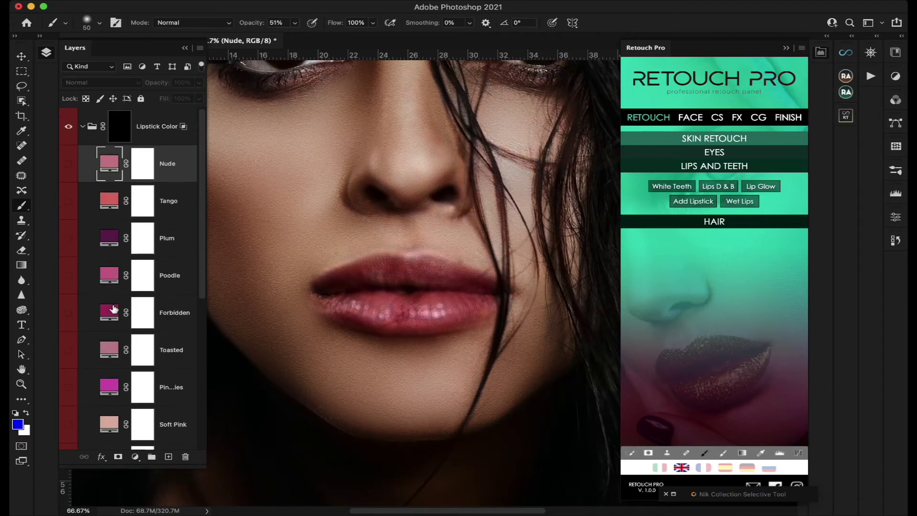
pyautogui.scroll(-5, 114, 305)
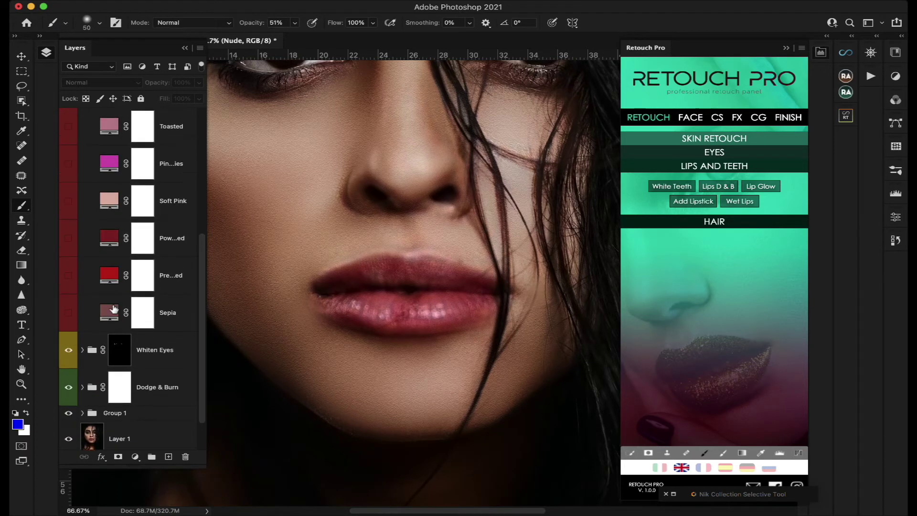
pyautogui.click(111, 277)
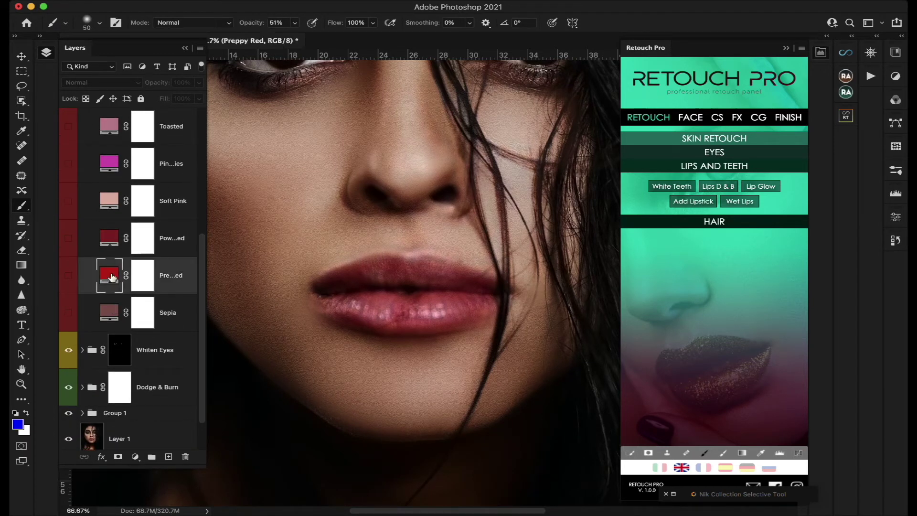
pyautogui.click(68, 277)
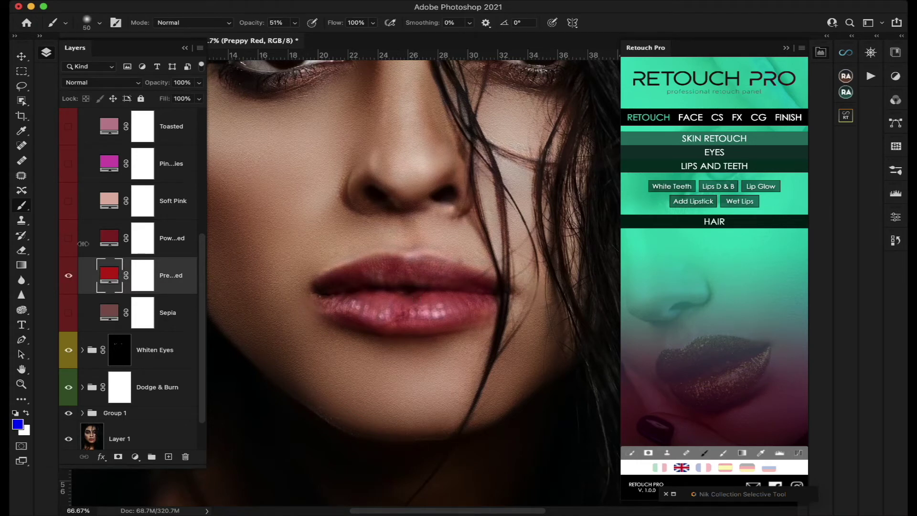
# Paint white over the lips on the Lipstick Color mask, enlarging the brush to 80, and set the group's opacity to 74%
pyautogui.scroll(5, 90, 177)
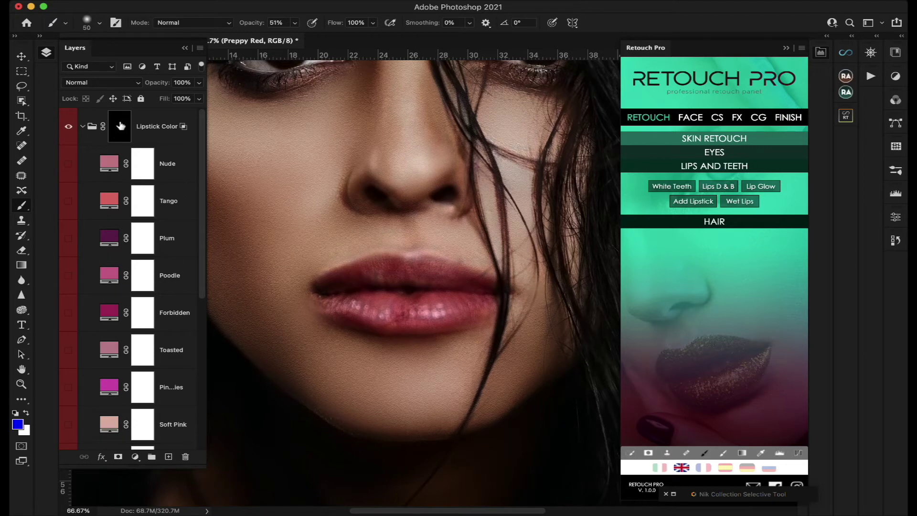
pyautogui.click(120, 126)
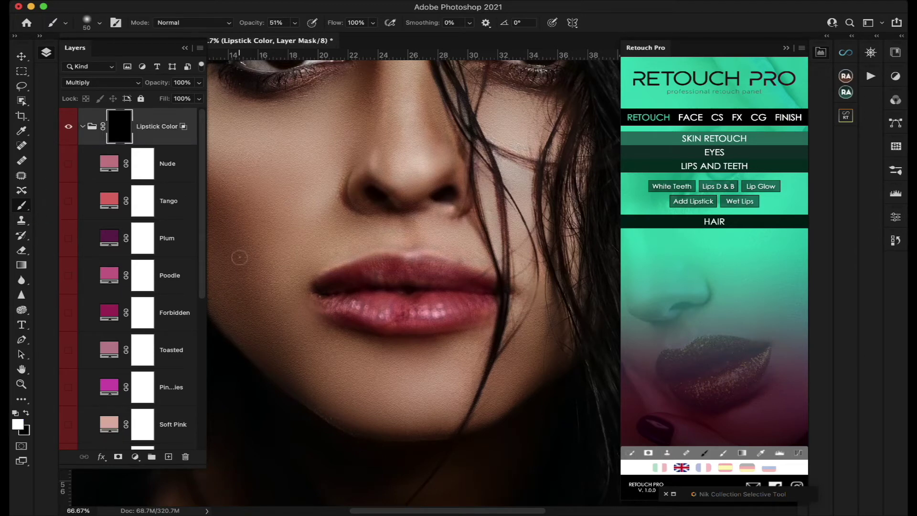
pyautogui.moveTo(371, 314)
pyautogui.mouseDown()
pyautogui.moveTo(322, 297)
pyautogui.moveTo(391, 325)
pyautogui.moveTo(441, 325)
pyautogui.moveTo(491, 302)
pyautogui.moveTo(454, 325)
pyautogui.moveTo(408, 332)
pyautogui.moveTo(368, 324)
pyautogui.moveTo(318, 297)
pyautogui.moveTo(404, 311)
pyautogui.moveTo(374, 311)
pyautogui.moveTo(428, 299)
pyautogui.moveTo(361, 300)
pyautogui.moveTo(423, 318)
pyautogui.moveTo(347, 314)
pyautogui.moveTo(456, 312)
pyautogui.moveTo(428, 299)
pyautogui.moveTo(478, 300)
pyautogui.moveTo(472, 305)
pyautogui.moveTo(491, 297)
pyautogui.moveTo(494, 309)
pyautogui.moveTo(387, 321)
pyautogui.moveTo(318, 300)
pyautogui.moveTo(343, 314)
pyautogui.moveTo(328, 288)
pyautogui.moveTo(395, 278)
pyautogui.moveTo(370, 267)
pyautogui.moveTo(437, 263)
pyautogui.moveTo(491, 283)
pyautogui.moveTo(349, 277)
pyautogui.moveTo(366, 270)
pyautogui.moveTo(314, 299)
pyautogui.moveTo(308, 292)
pyautogui.moveTo(320, 301)
pyautogui.moveTo(317, 293)
pyautogui.moveTo(270, 350)
pyautogui.mouseUp()
pyautogui.press(']')
pyautogui.press(']')
pyautogui.hscroll(-3, 425, 301)
pyautogui.scroll(2, 425, 300)
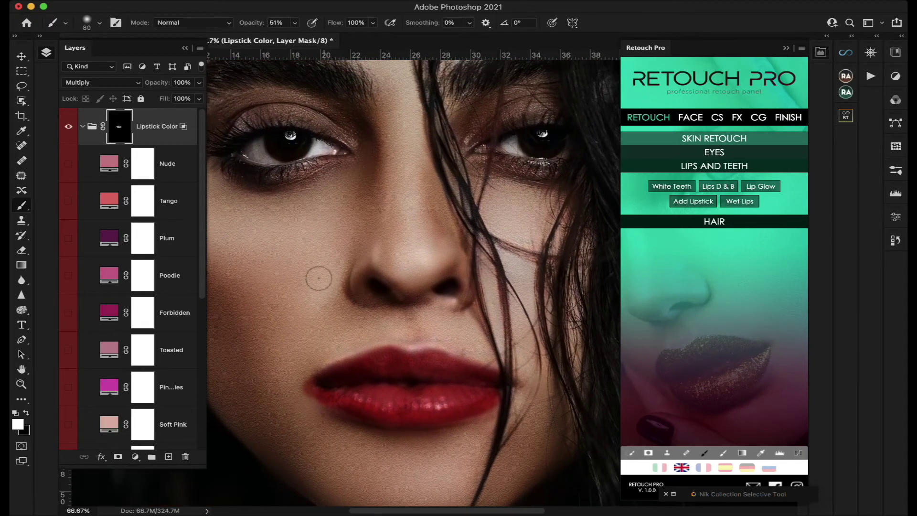
pyautogui.click(201, 81)
pyautogui.moveTo(200, 98)
pyautogui.mouseDown()
pyautogui.moveTo(162, 98)
pyautogui.moveTo(182, 98)
pyautogui.mouseUp()
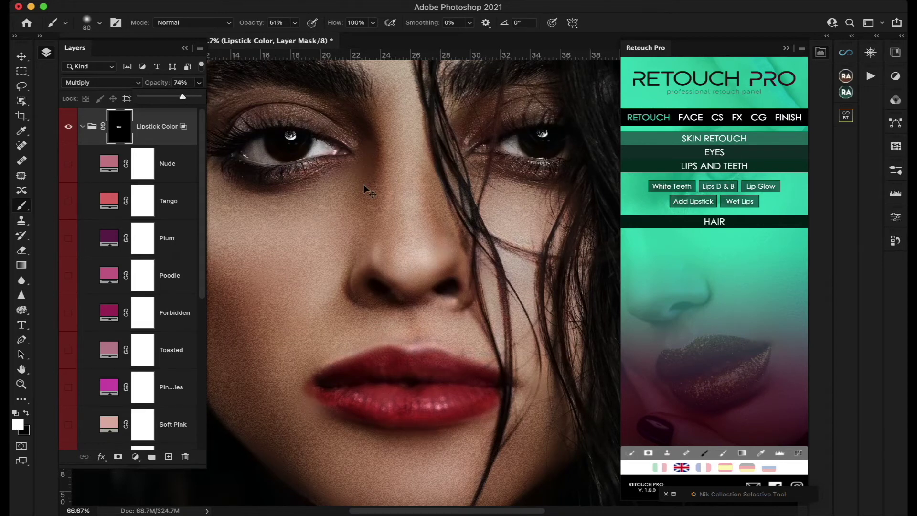
# Switch the foreground color to black and lower the Lipstick Color group's opacity to 57%
pyautogui.press('super+minus')
pyautogui.press('super+minus')
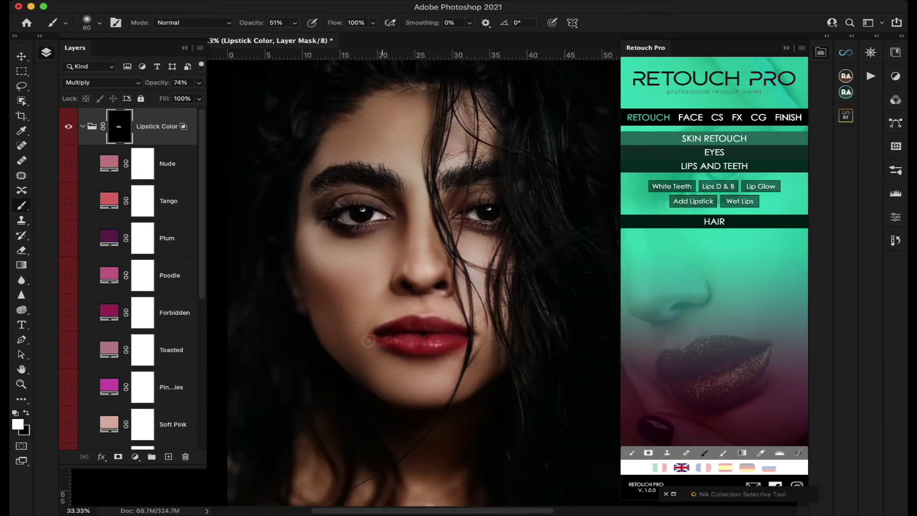
pyautogui.click(27, 413)
pyautogui.press('super+equal')
pyautogui.press('super+equal')
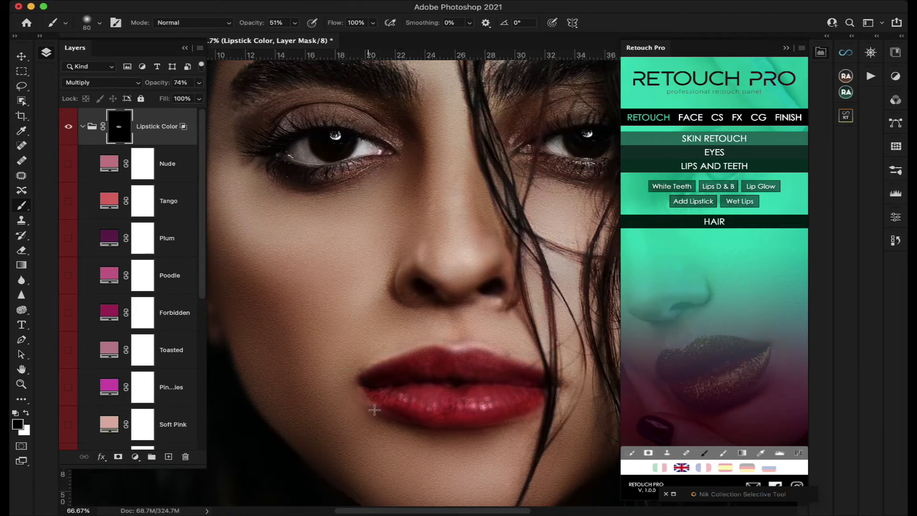
pyautogui.hscroll(3, 344, 389)
pyautogui.hscroll(-1, 344, 389)
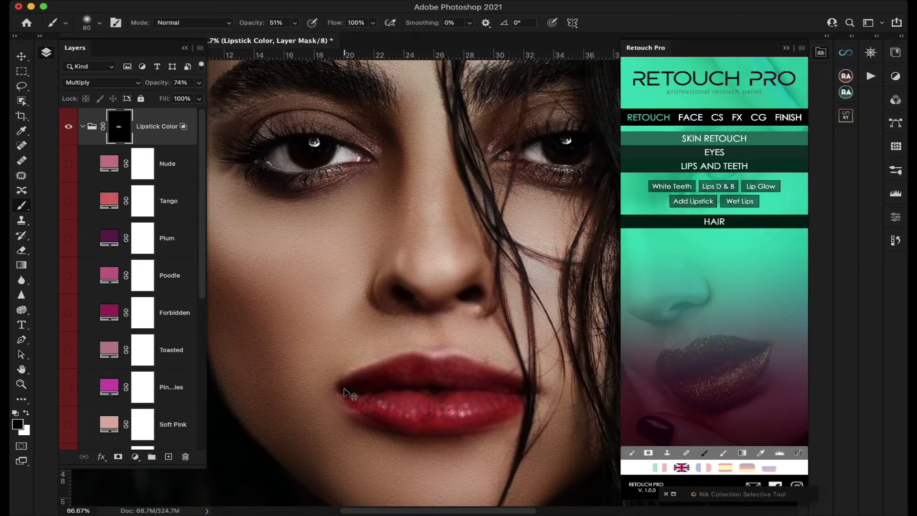
pyautogui.press('super+1')
pyautogui.press('super+minus')
pyautogui.press('super+minus')
pyautogui.press('super+minus')
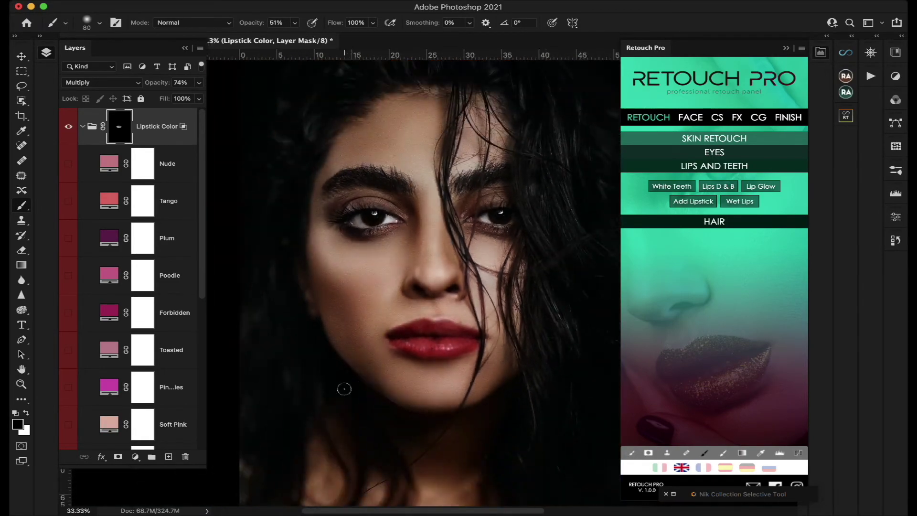
pyautogui.click(200, 84)
pyautogui.moveTo(184, 99); pyautogui.dragTo(173, 99)
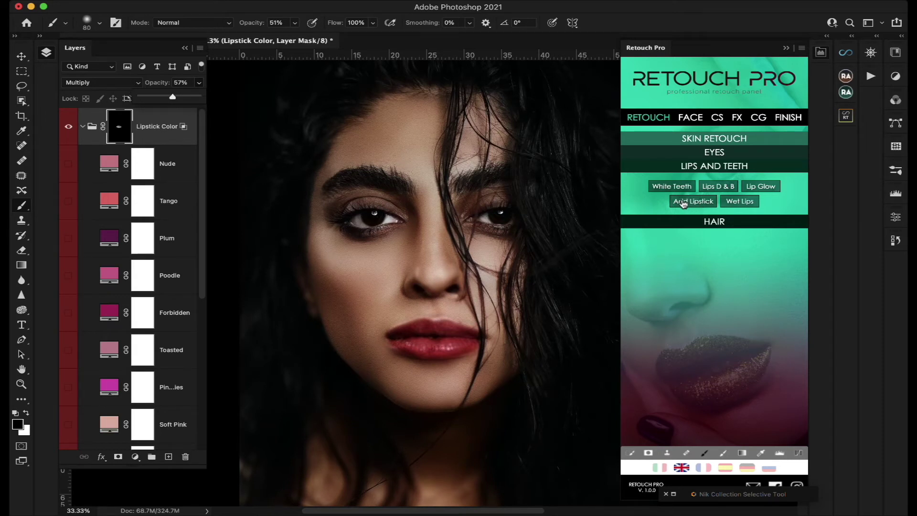
# Run Retouch Pro's Wet Lips action and brush over the lips on its mask with brush size 100
pyautogui.click(748, 203)
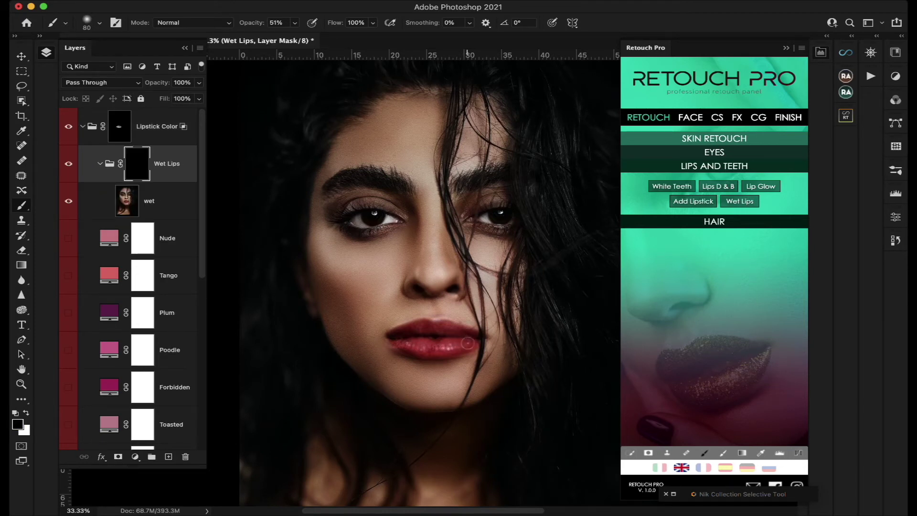
pyautogui.press(']')
pyautogui.moveTo(466, 343)
pyautogui.mouseDown()
pyautogui.moveTo(404, 343)
pyautogui.moveTo(425, 329)
pyautogui.moveTo(459, 331)
pyautogui.mouseUp()
pyautogui.moveTo(461, 342); pyautogui.dragTo(403, 342)
pyautogui.scroll(-3, 413, 284)
pyautogui.scroll(4, 414, 283)
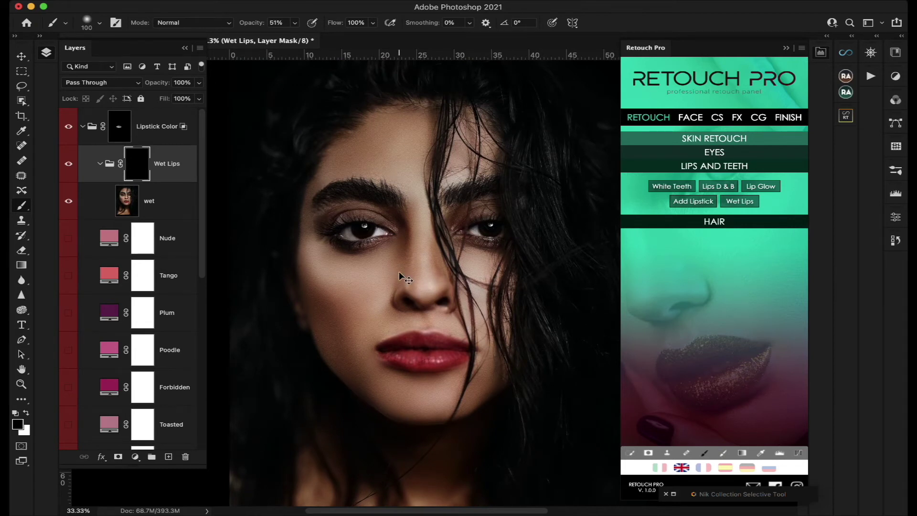
pyautogui.scroll(-2, 399, 271)
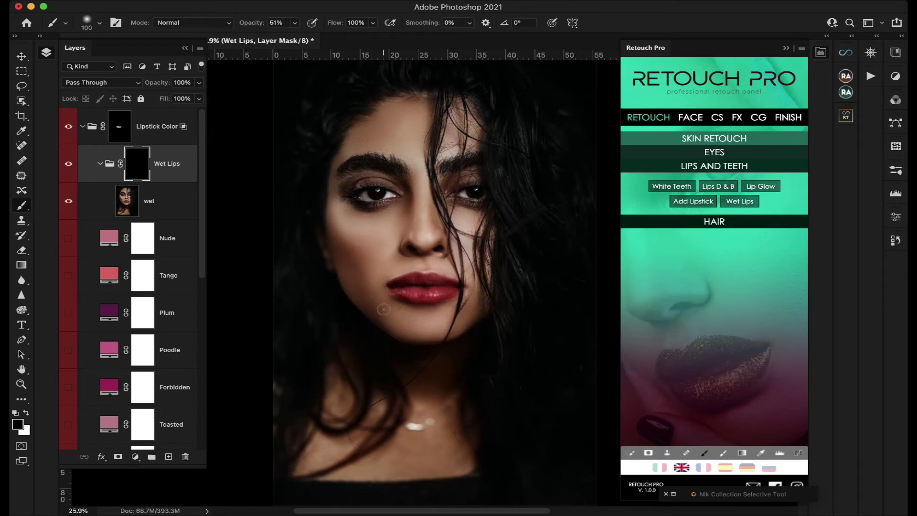
# Try increasing the eye height with Retouch Pro's face adjustments, building three +1 layers and making them all visible
pyautogui.click(714, 221)
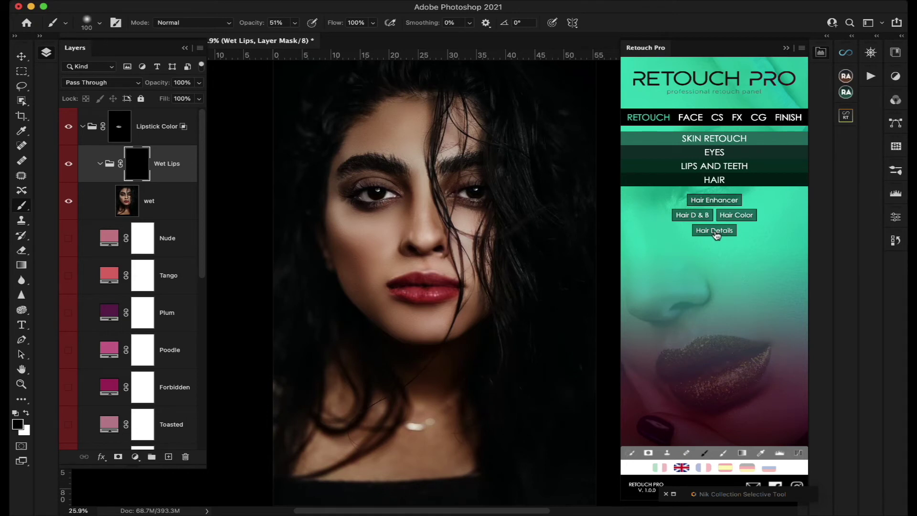
pyautogui.click(694, 118)
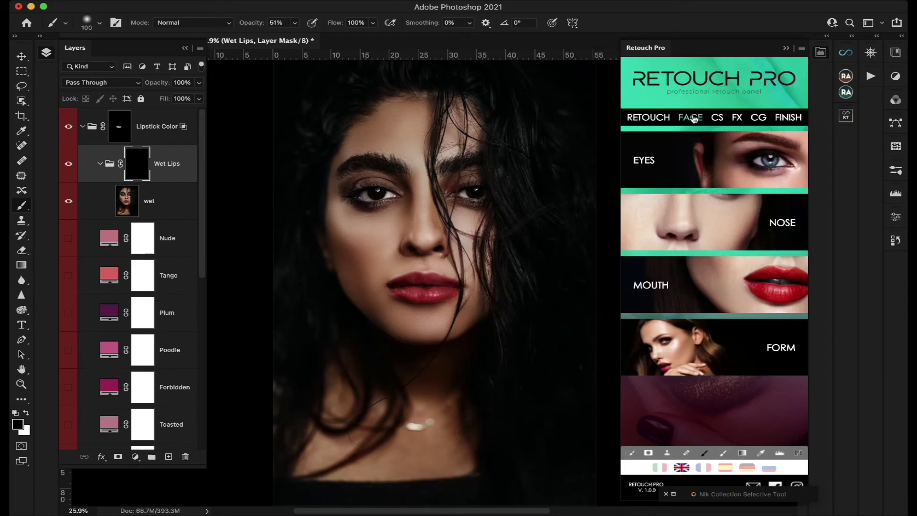
pyautogui.click(689, 166)
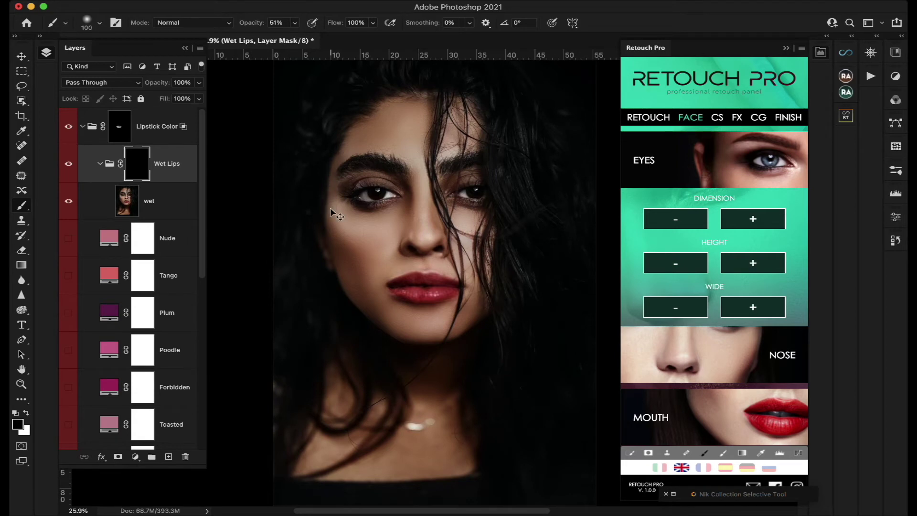
pyautogui.press('super+plus')
pyautogui.press('super+plus')
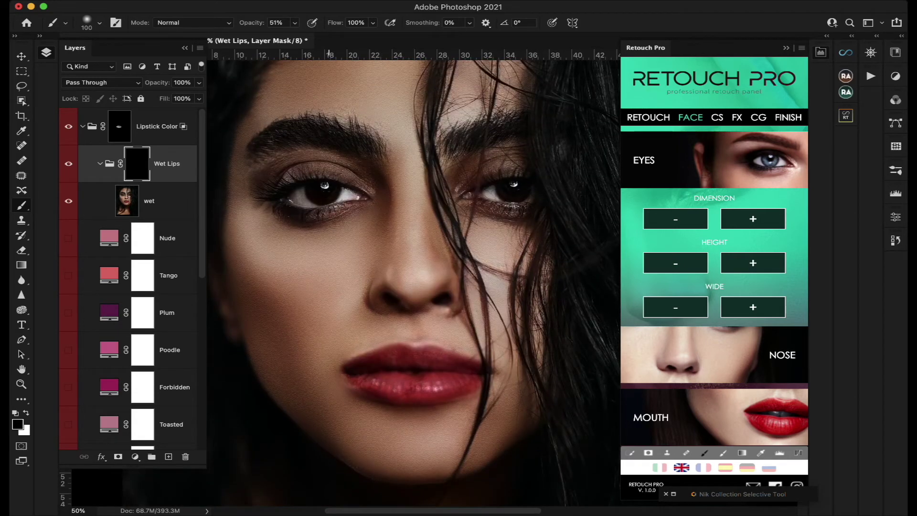
pyautogui.scroll(2, 329, 198)
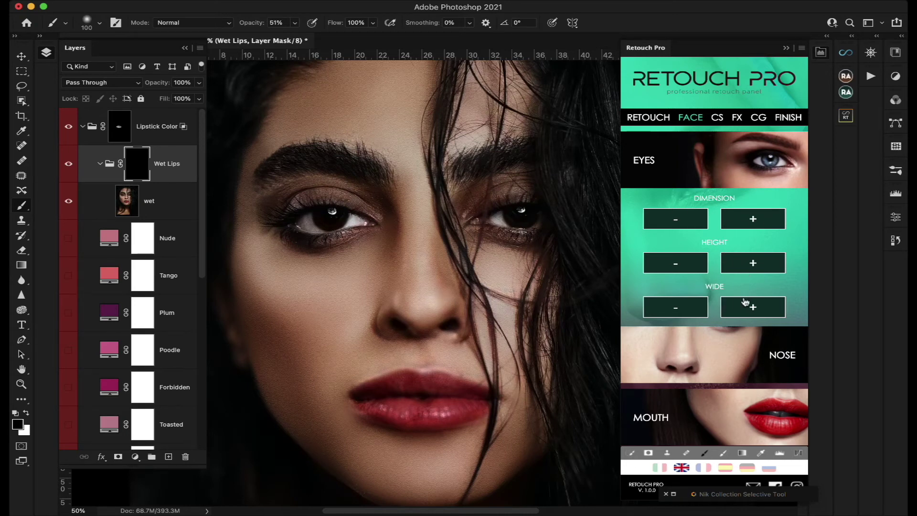
pyautogui.click(755, 266)
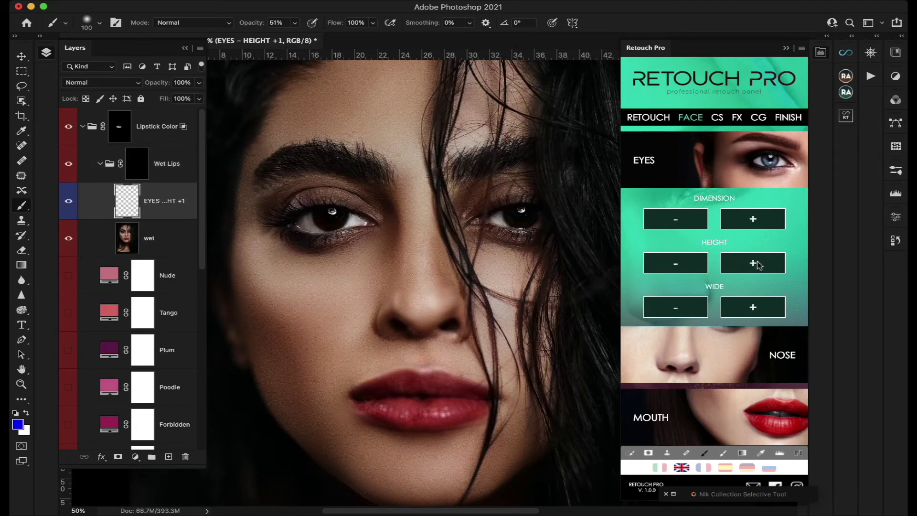
pyautogui.click(758, 264)
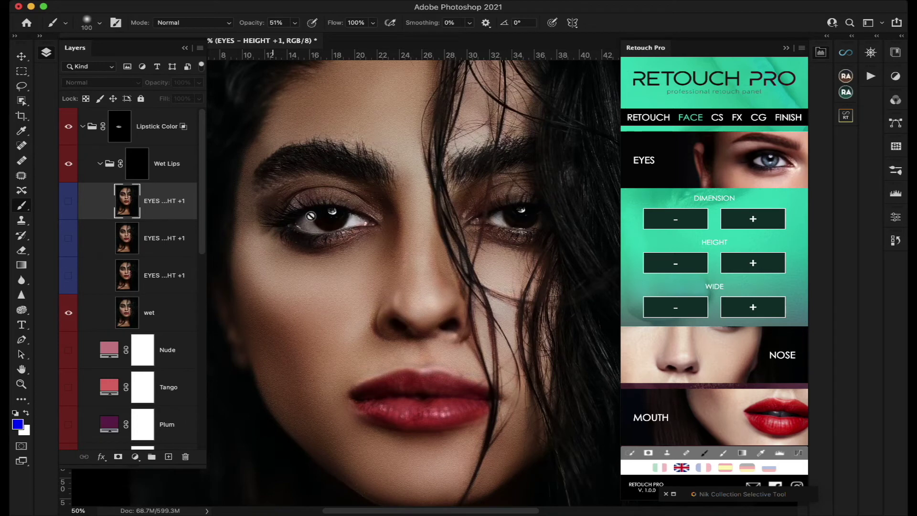
pyautogui.click(69, 202)
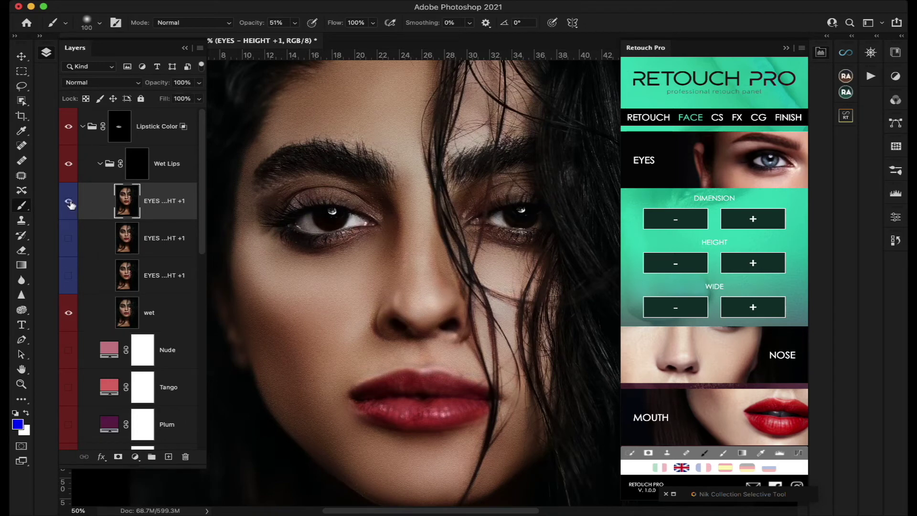
pyautogui.click(68, 276)
pyautogui.scroll(-3, 757, 274)
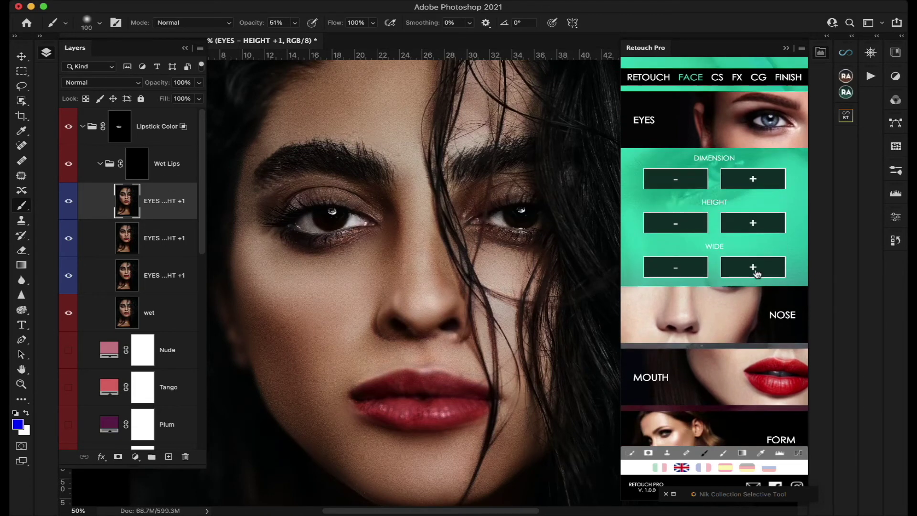
# Try raising the top lip by two +1 increments with Retouch Pro's mouth adjustments
pyautogui.click(753, 357)
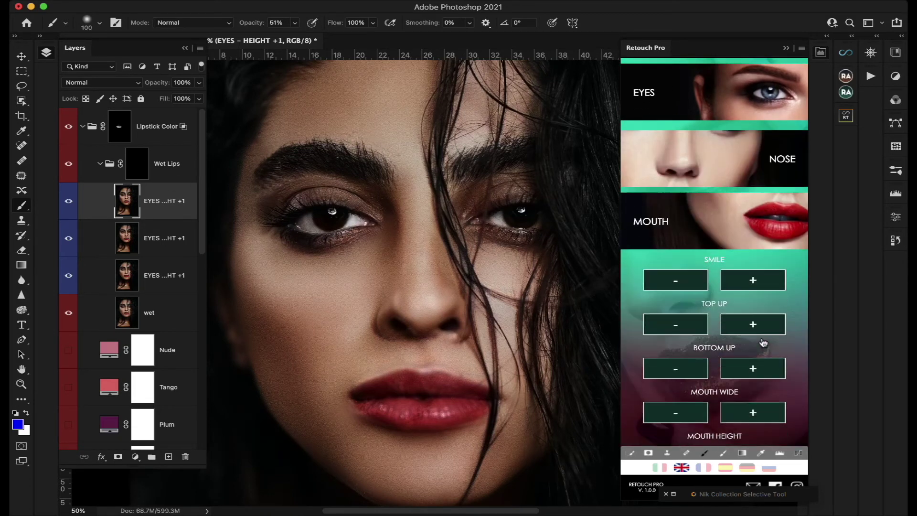
pyautogui.scroll(-2, 769, 325)
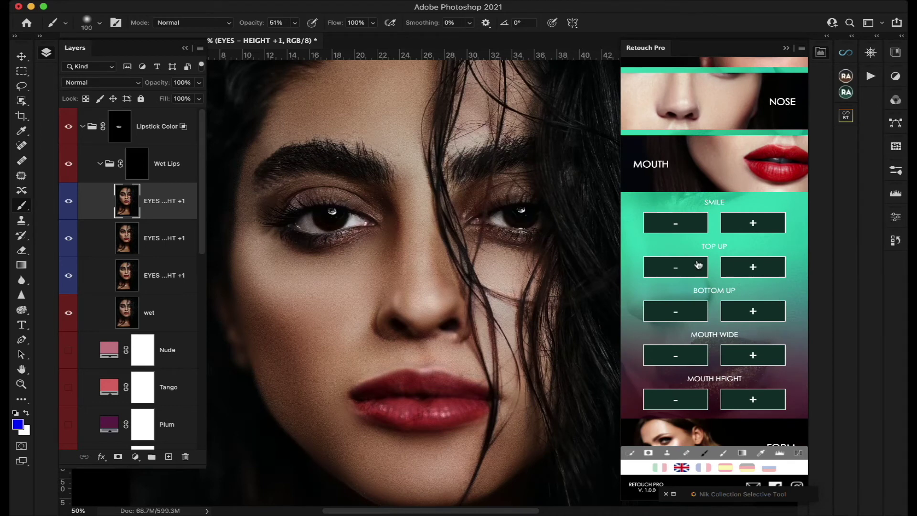
pyautogui.click(764, 272)
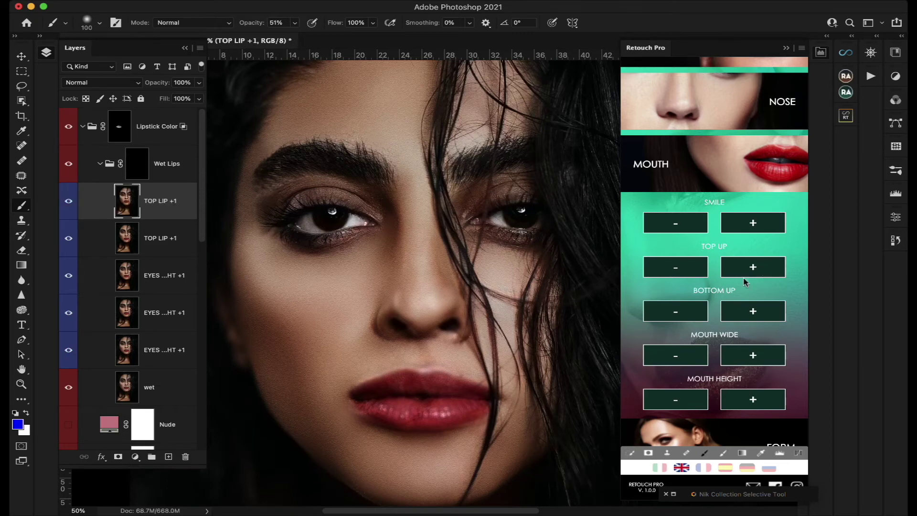
pyautogui.scroll(-3, 432, 383)
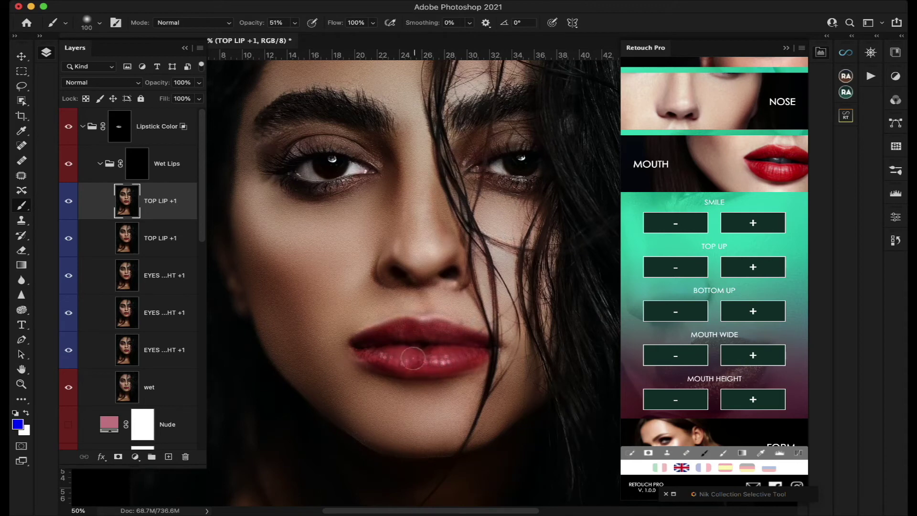
# Delete the two TOP LIP +1 layers and the three eye height +1 layers from the Wet Lips group
pyautogui.click(98, 166)
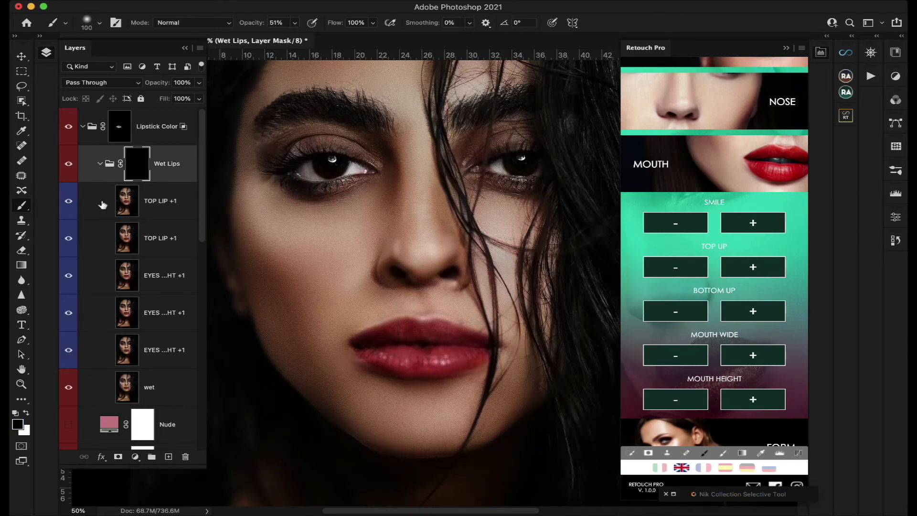
pyautogui.scroll(-1, 143, 203)
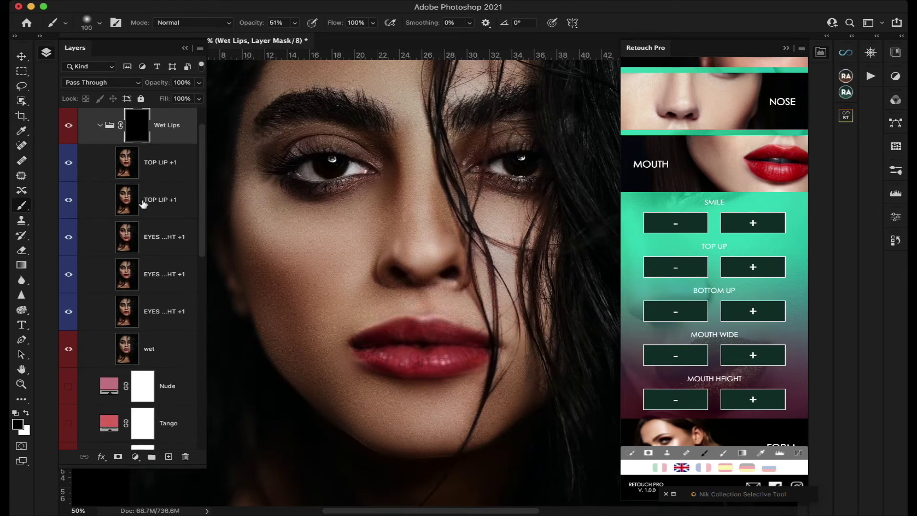
pyautogui.click(163, 162)
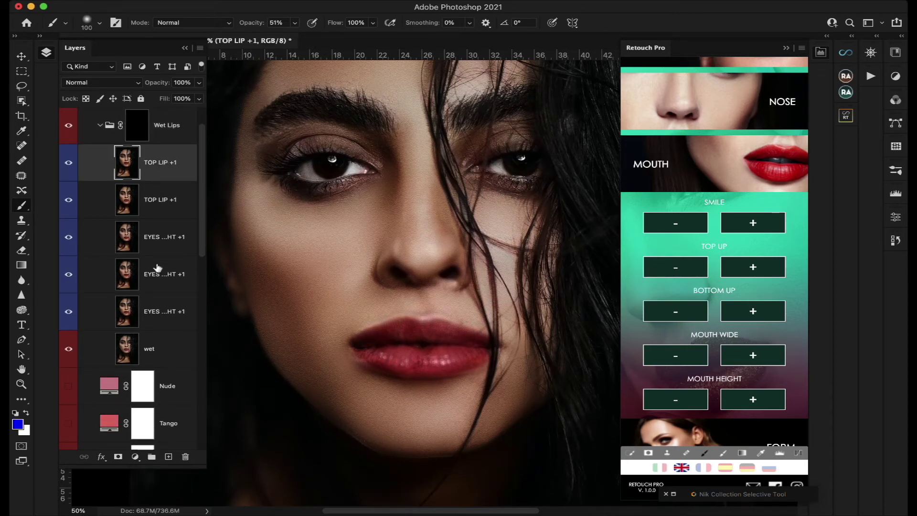
pyautogui.keyDown('shift'); pyautogui.click(161, 311); pyautogui.keyUp('shift')
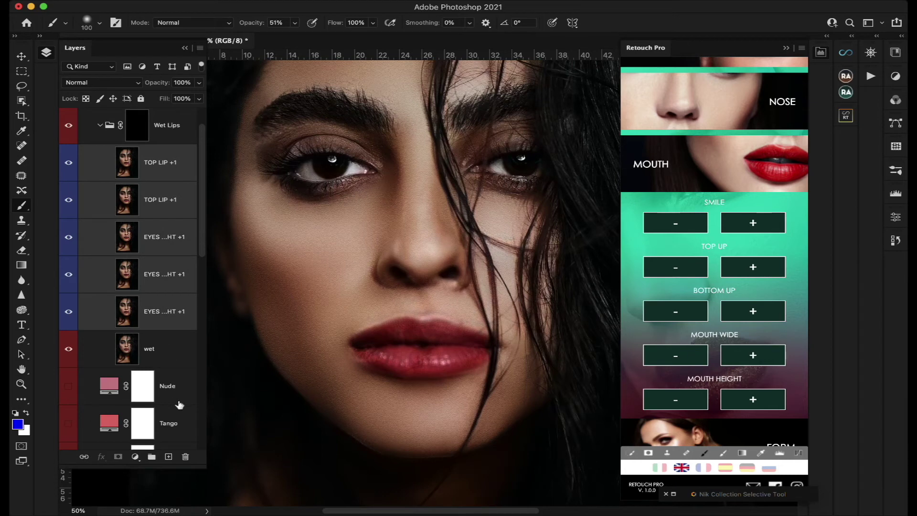
pyautogui.click(185, 456)
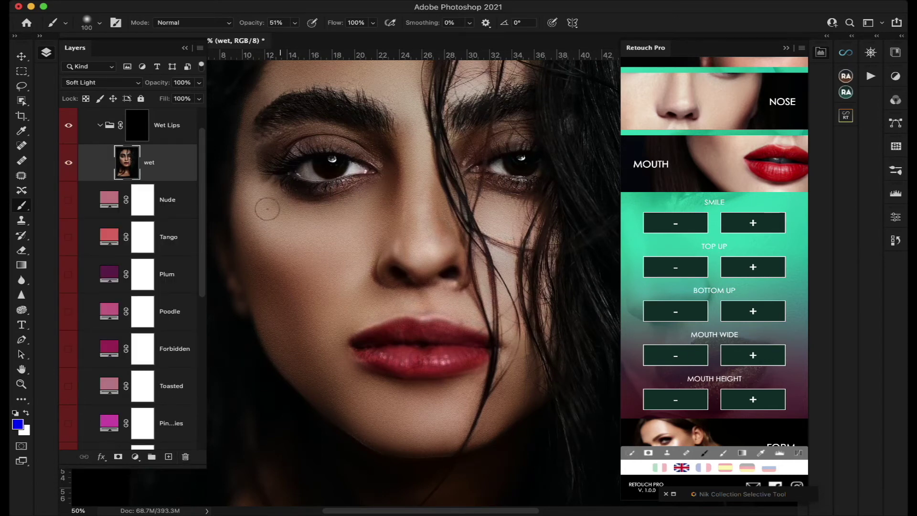
# Flatten the whole layer stack, including the lipstick, eye-whitening and Dodge & Burn groups, into a single Background layer
pyautogui.click(97, 131)
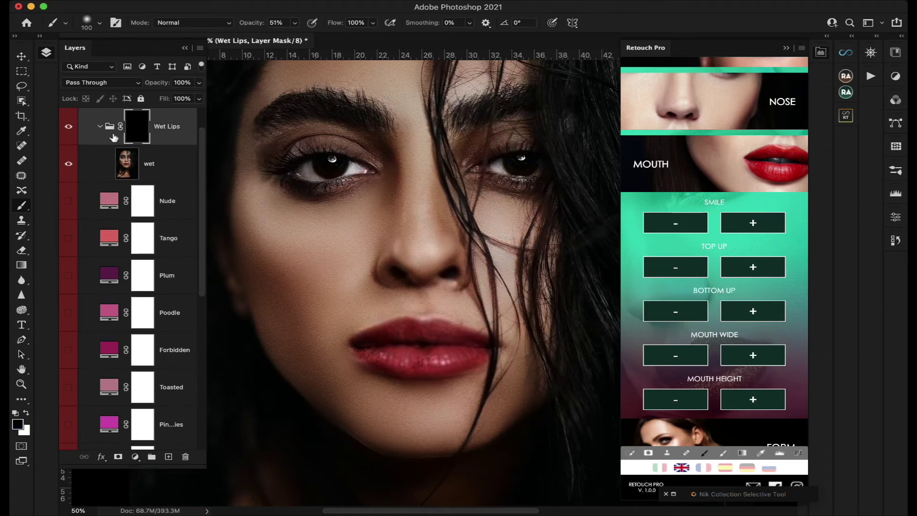
pyautogui.scroll(1, 100, 145)
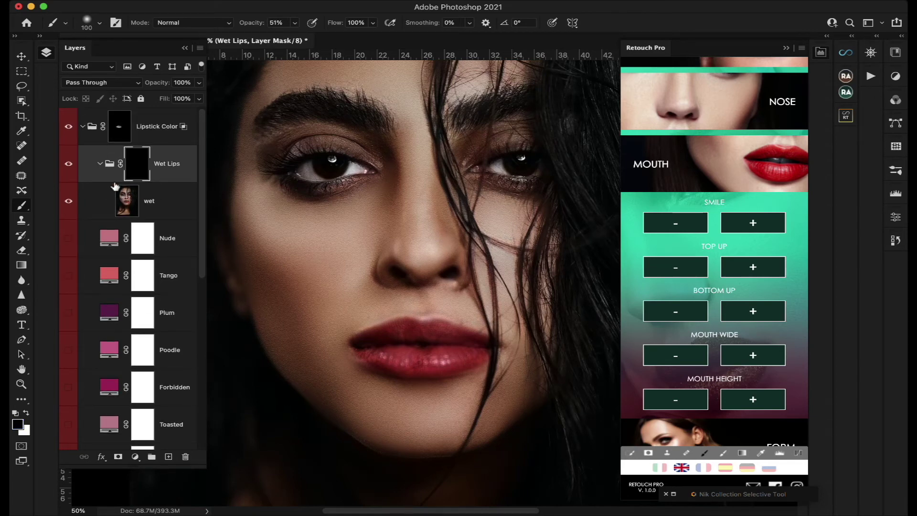
pyautogui.scroll(-10, 108, 143)
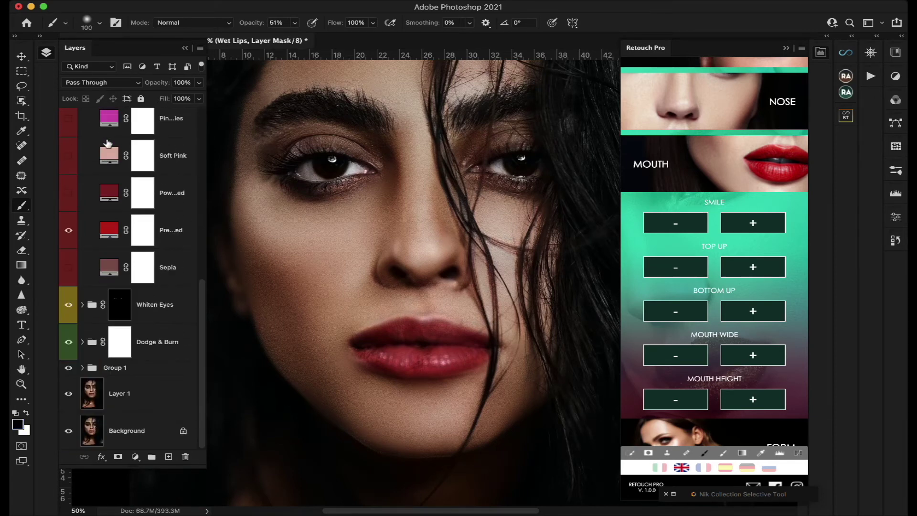
pyautogui.scroll(10, 107, 144)
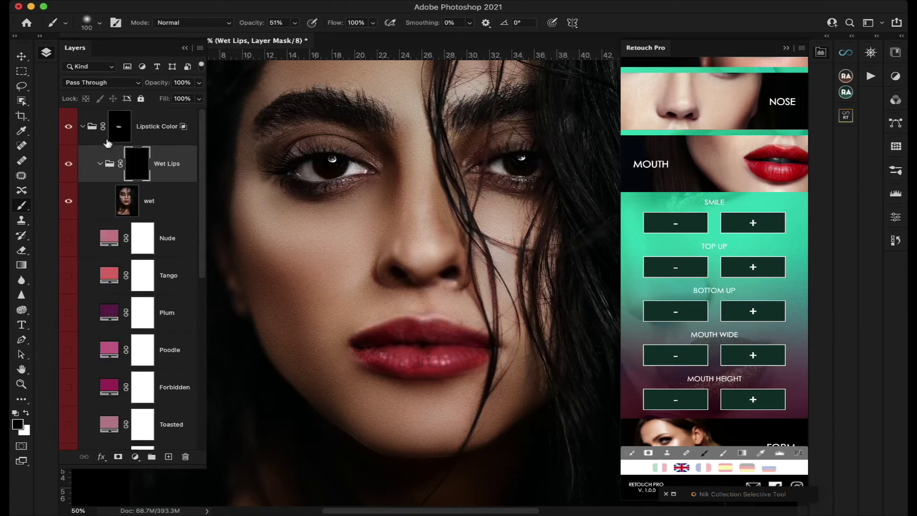
pyautogui.click(153, 123)
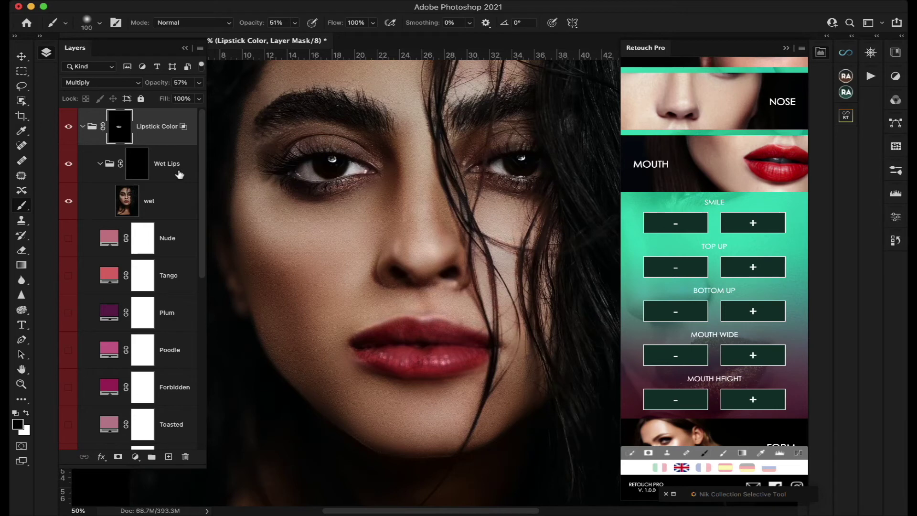
pyautogui.click(200, 47)
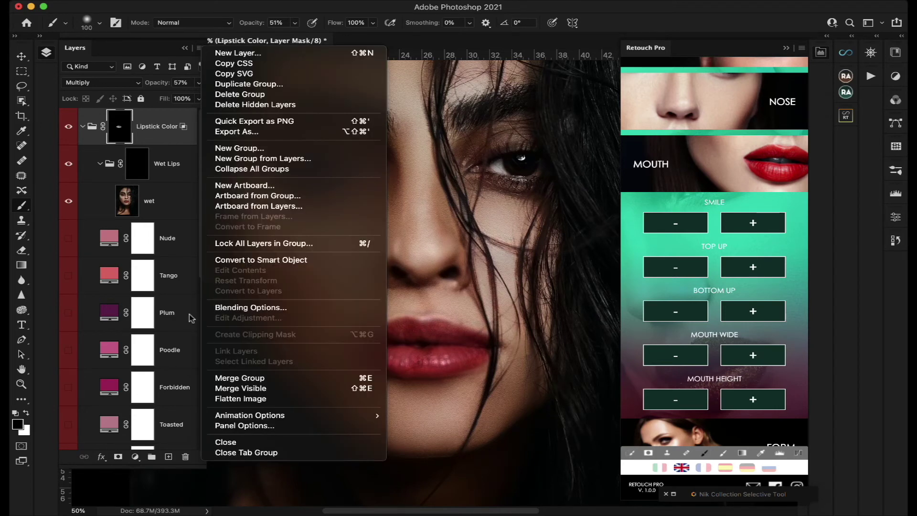
pyautogui.click(247, 399)
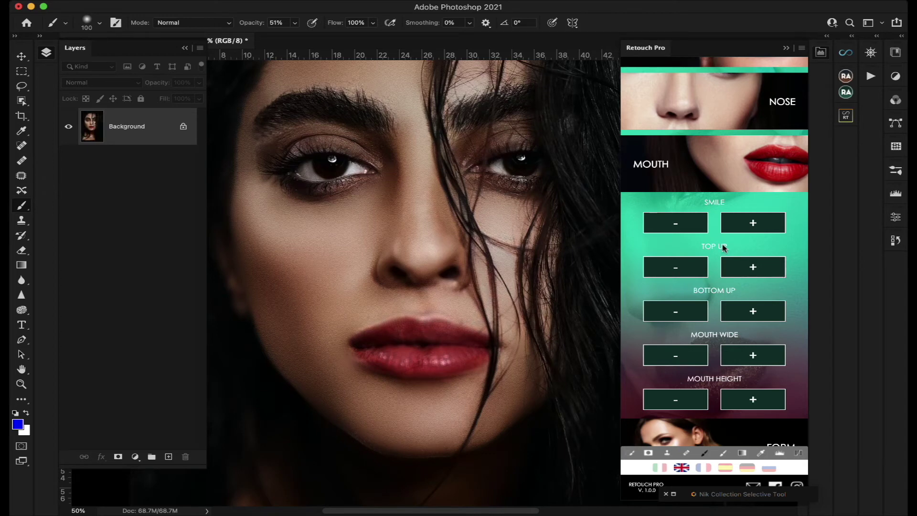
# Raise the top lip by two +1 increments on the flattened portrait with Retouch Pro's mouth adjustments
pyautogui.scroll(3, 486, 241)
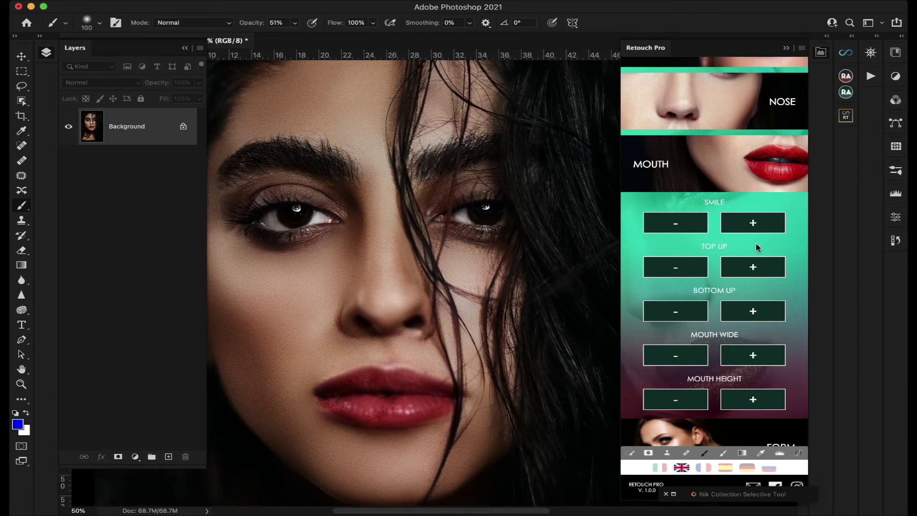
pyautogui.click(759, 269)
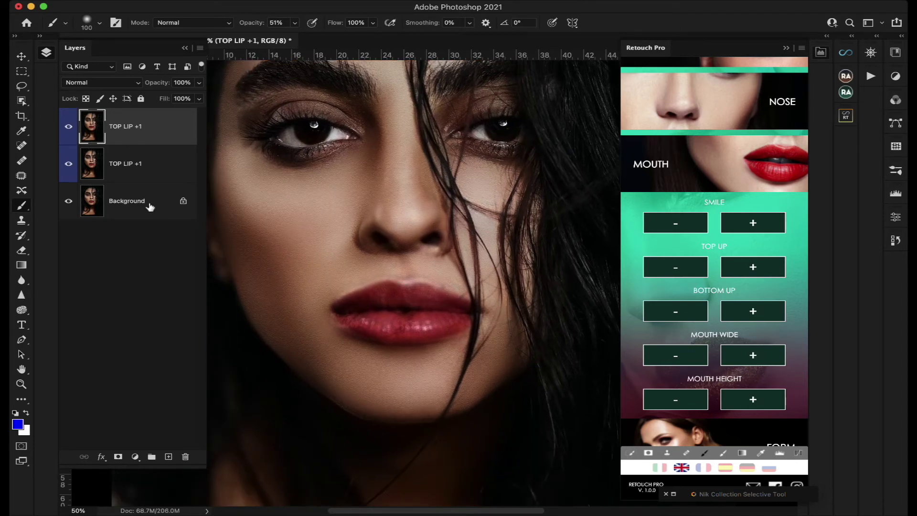
# Compare the portrait with and without the top-lip changes and raise the bottom lip by one +1 increment
pyautogui.click(70, 128)
pyautogui.click(69, 165)
pyautogui.click(69, 126)
pyautogui.click(69, 163)
pyautogui.click(753, 315)
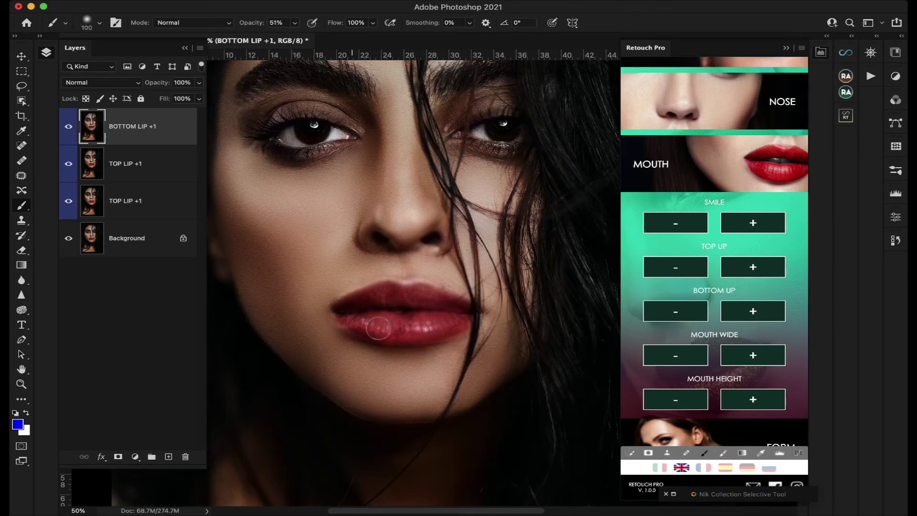
# Flatten the bottom-lip and top-lip adjustment layers into the Background layer
pyautogui.scroll(3, 375, 329)
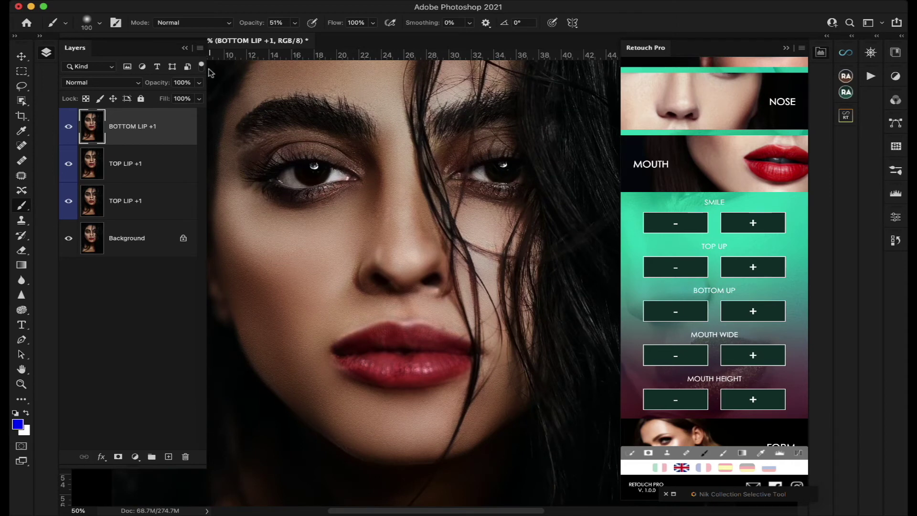
pyautogui.click(199, 48)
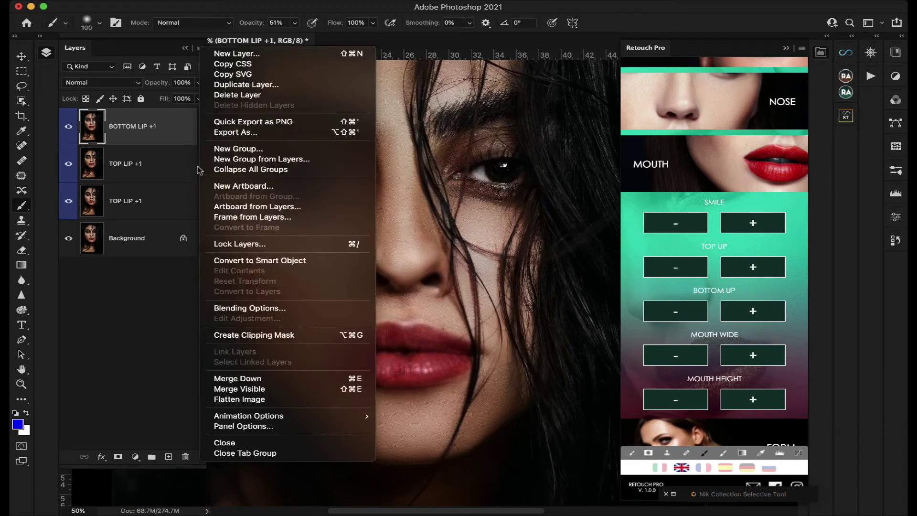
pyautogui.click(239, 400)
# Try a +1 chin increment with Retouch Pro's form adjustments and compare the face with and without it
pyautogui.scroll(-2, 723, 324)
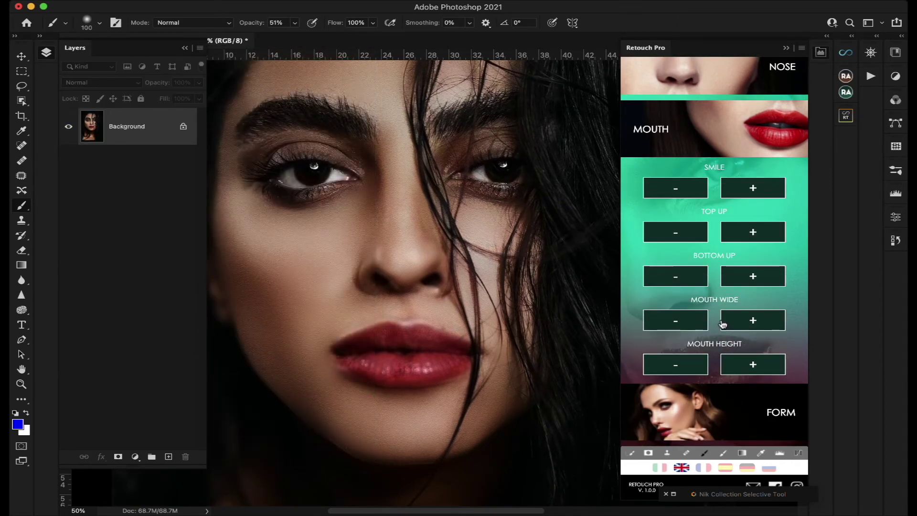
pyautogui.scroll(7, 723, 324)
pyautogui.scroll(-7, 723, 324)
pyautogui.click(743, 414)
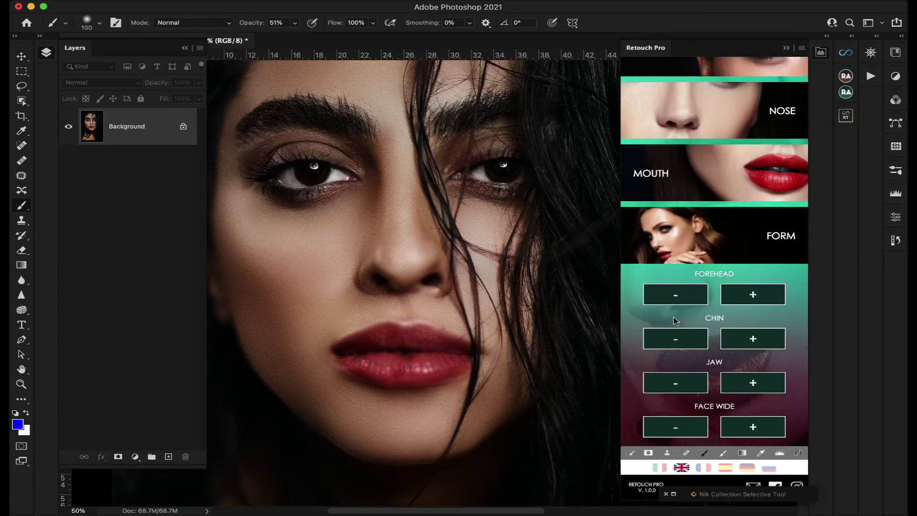
pyautogui.hscroll(-3, 438, 334)
pyautogui.hscroll(3, 437, 333)
pyautogui.scroll(3, 438, 333)
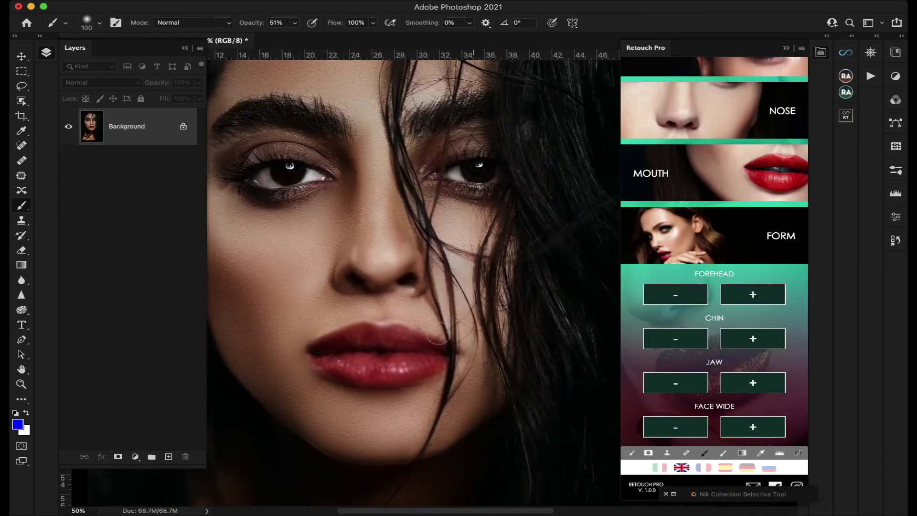
pyautogui.scroll(-2, 437, 334)
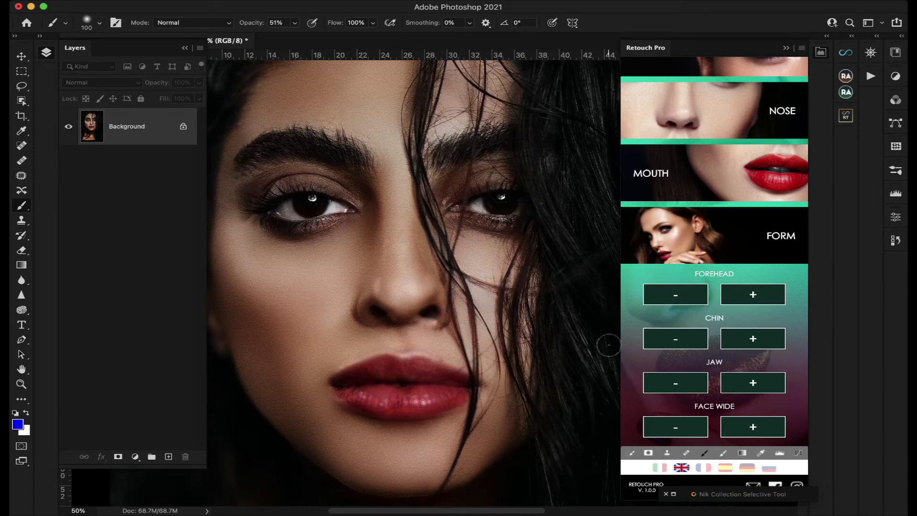
pyautogui.scroll(-4, 591, 335)
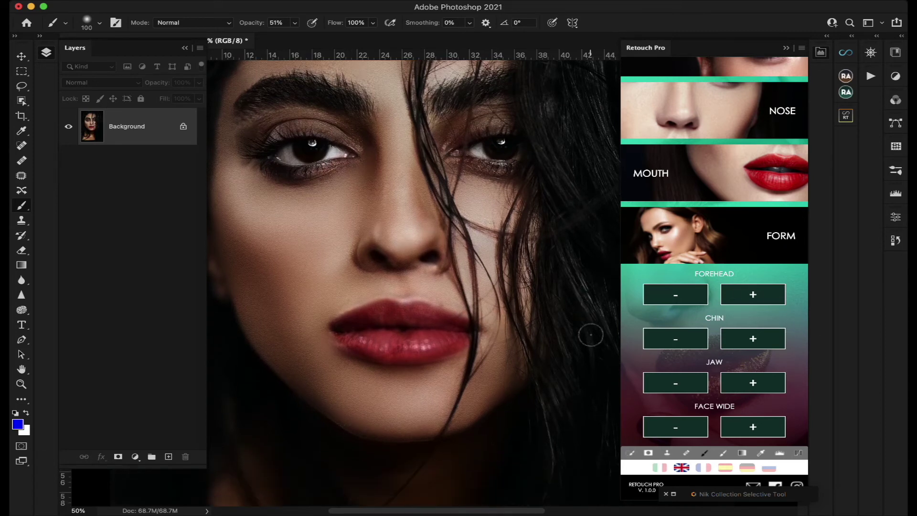
pyautogui.click(765, 342)
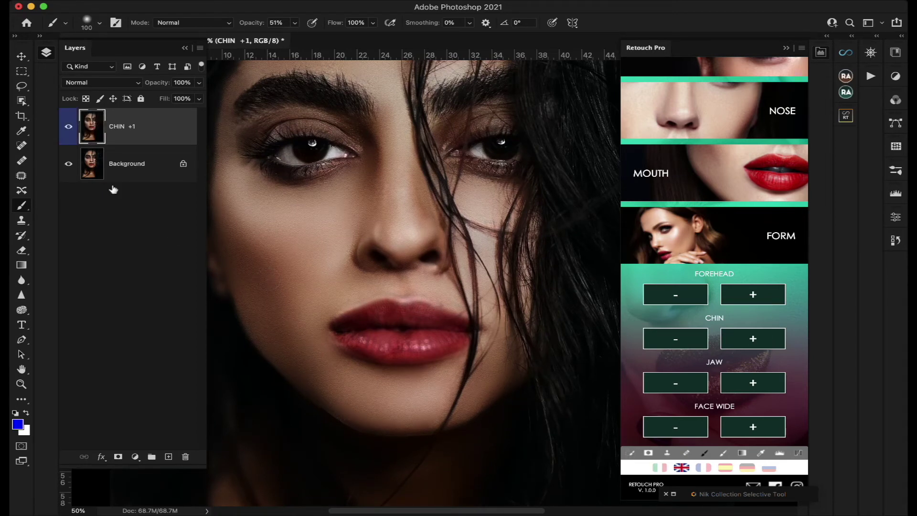
pyautogui.click(68, 130)
pyautogui.click(68, 129)
pyautogui.click(68, 129)
pyautogui.click(68, 129)
# Try one +1 forehead increment followed by two -1 forehead increments with the form adjustments
pyautogui.scroll(3, 789, 323)
pyautogui.scroll(5, 552, 292)
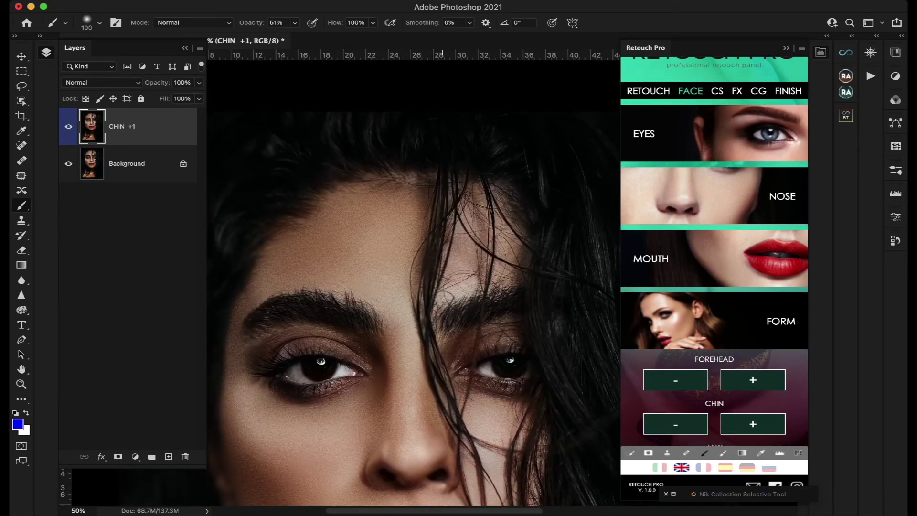
pyautogui.scroll(-4, 553, 292)
pyautogui.scroll(-1, 796, 376)
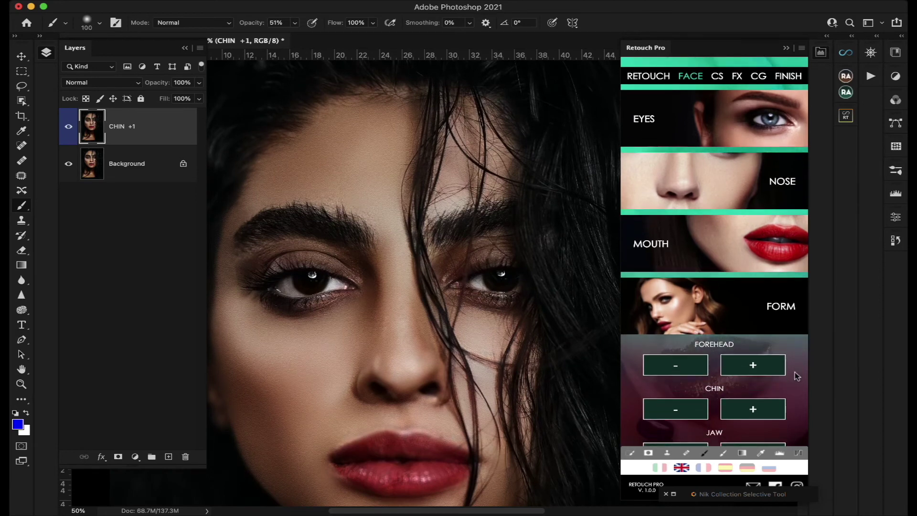
pyautogui.click(753, 360)
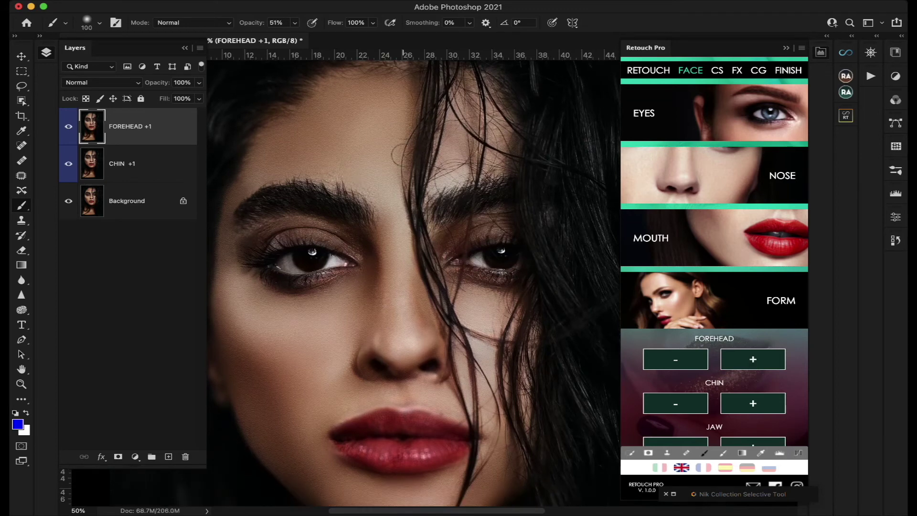
pyautogui.click(681, 362)
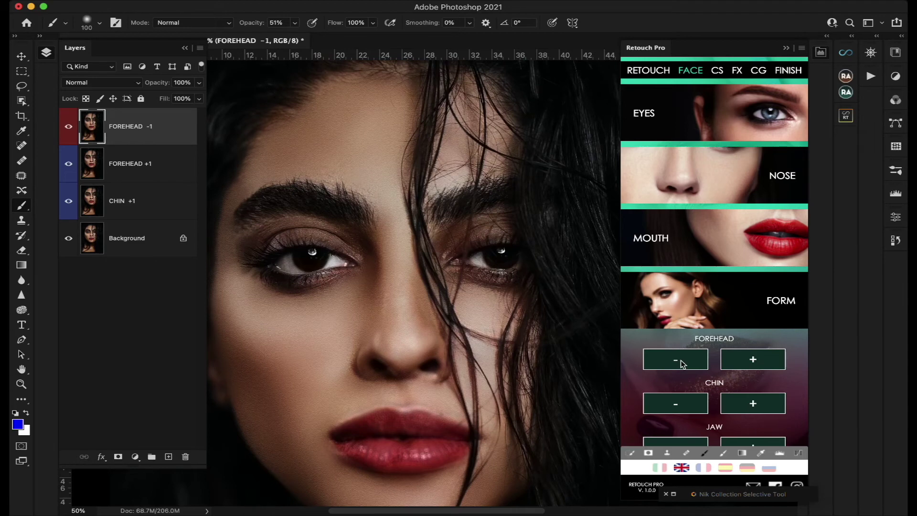
pyautogui.click(682, 363)
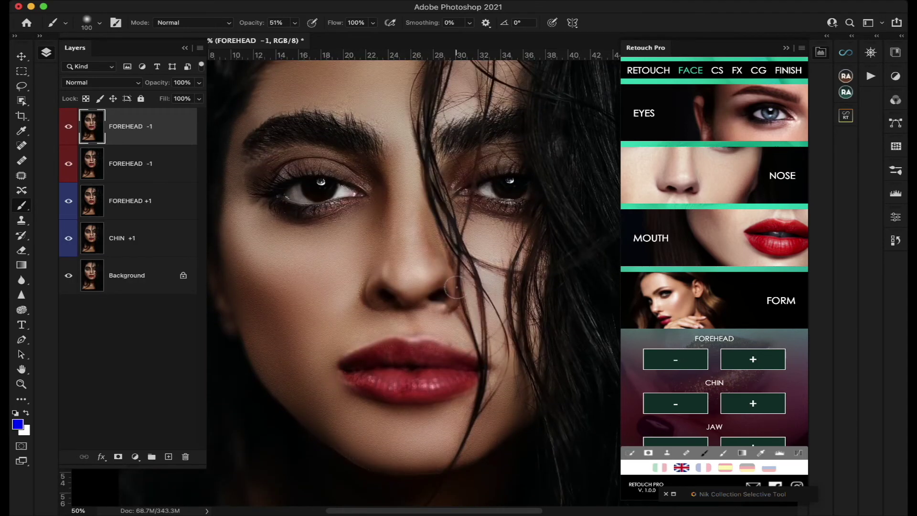
# Delete the three forehead layers and the chin layer, keeping only the Background layer
pyautogui.scroll(3, 455, 286)
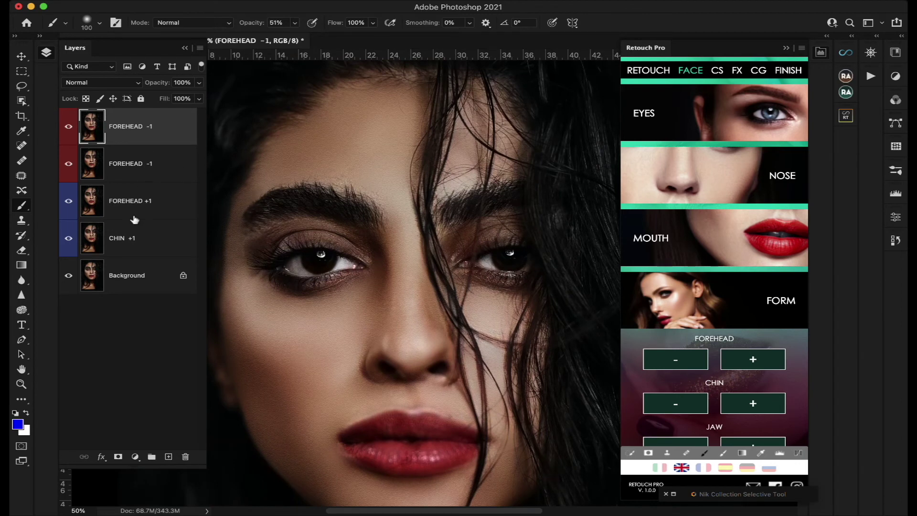
pyautogui.keyDown('shift'); pyautogui.click(131, 238); pyautogui.keyUp('shift')
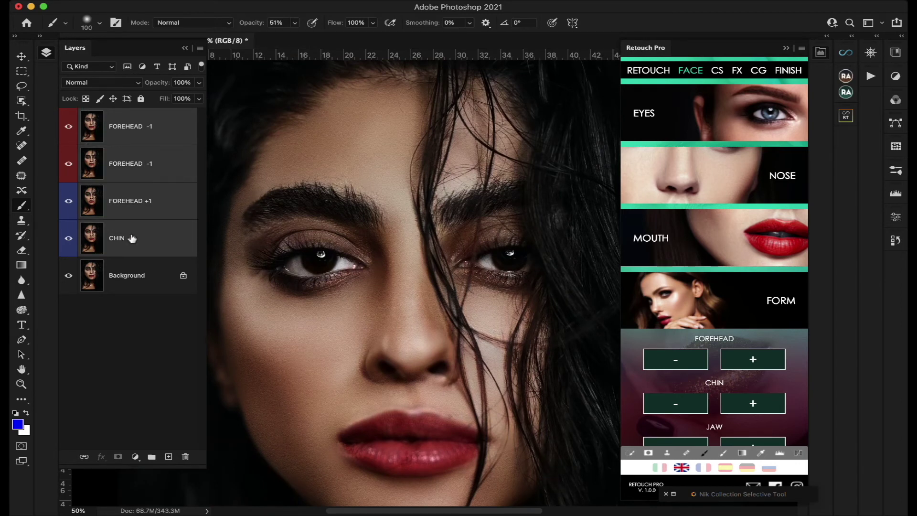
pyautogui.moveTo(132, 238)
pyautogui.mouseDown()
pyautogui.moveTo(174, 369)
pyautogui.moveTo(187, 457)
pyautogui.mouseUp()
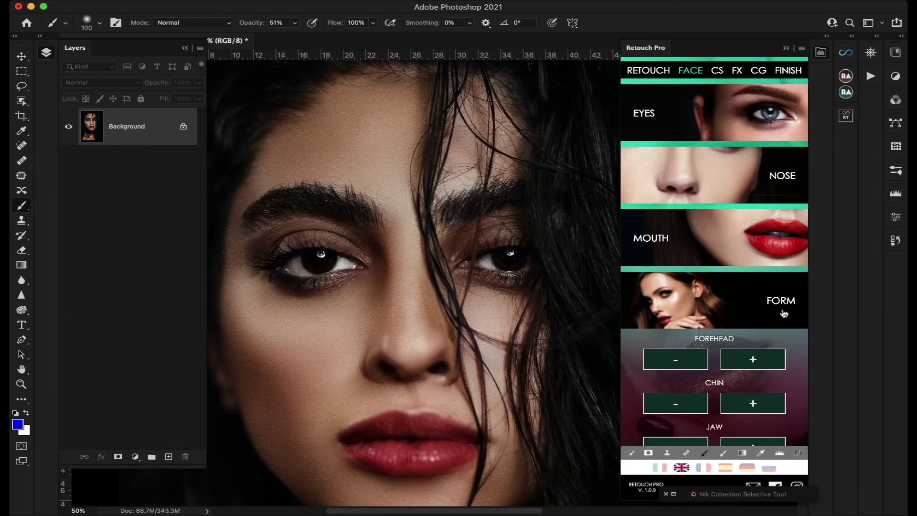
# View Retouch Pro's clothes-fix options and examine the retouched portrait up close and as a whole, with the layer list collapsed
pyautogui.scroll(-2, 752, 298)
pyautogui.scroll(3, 752, 298)
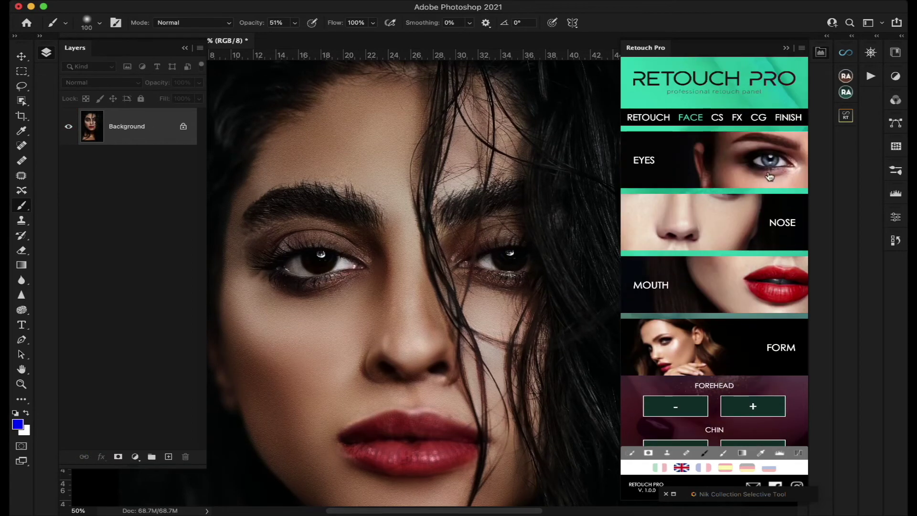
pyautogui.click(717, 117)
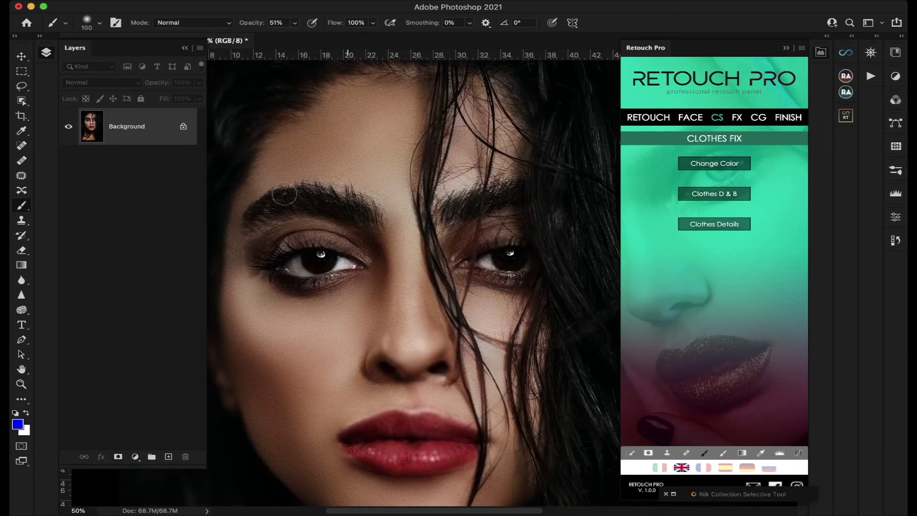
pyautogui.click(185, 48)
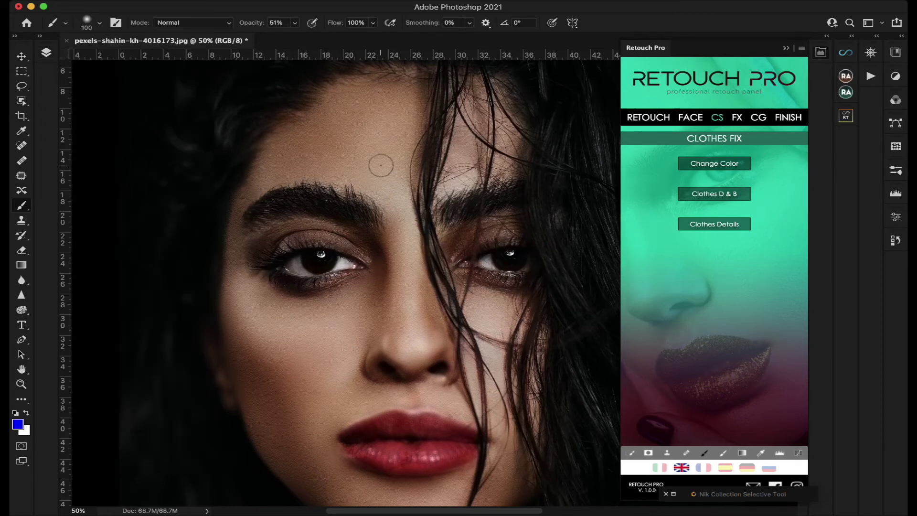
pyautogui.scroll(-5, 413, 192)
pyautogui.scroll(5, 413, 192)
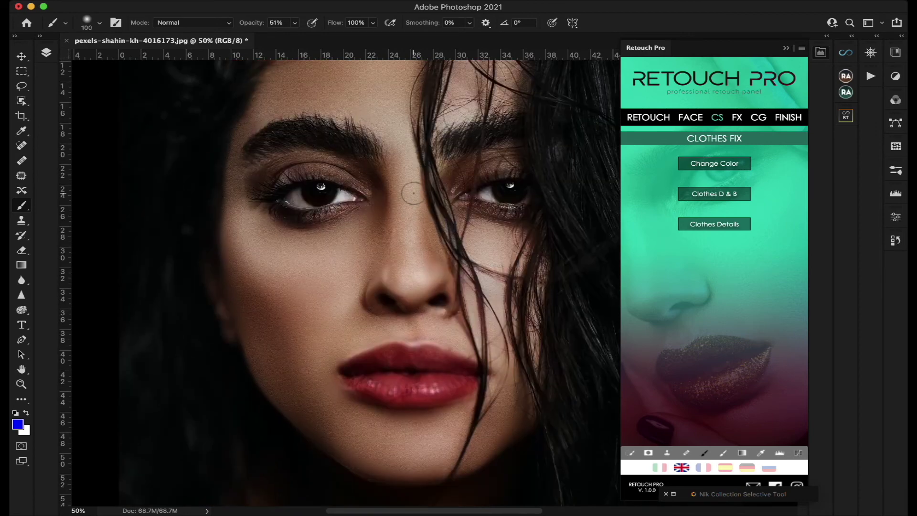
pyautogui.scroll(2, 324, 272)
pyautogui.hscroll(2, 324, 272)
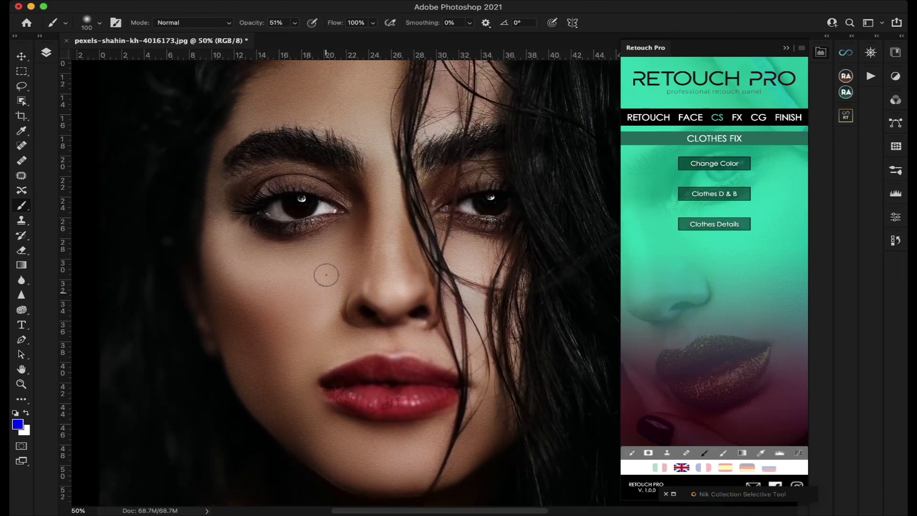
pyautogui.scroll(2, 326, 275)
pyautogui.scroll(-1, 327, 275)
pyautogui.hscroll(1, 326, 274)
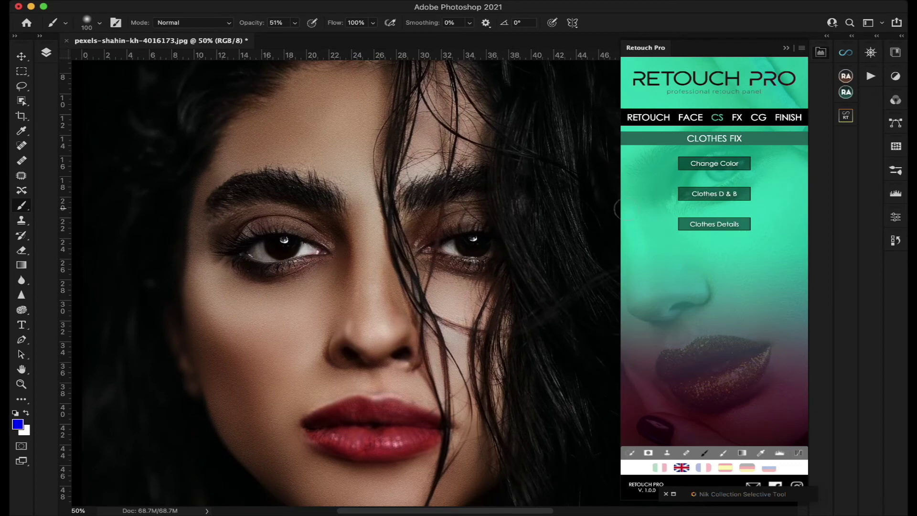
pyautogui.scroll(-2, 346, 248)
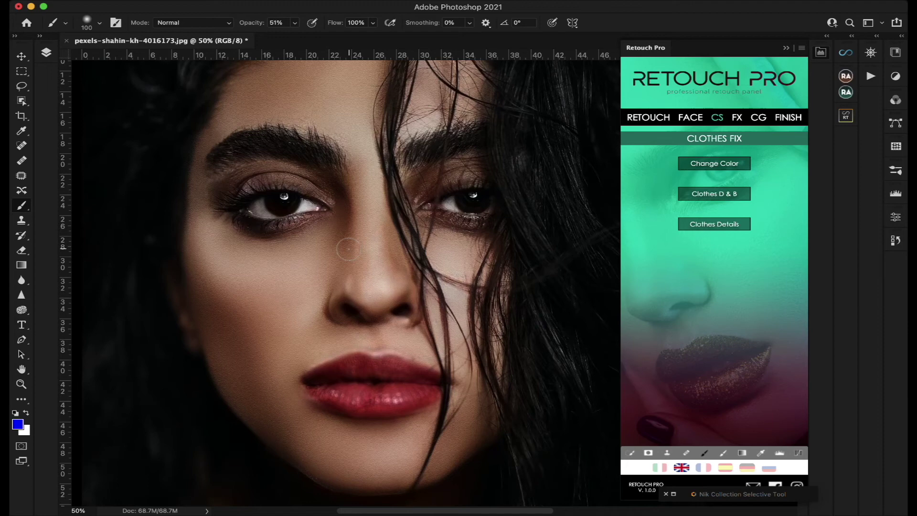
pyautogui.press('super+0')
pyautogui.scroll(1, 348, 249)
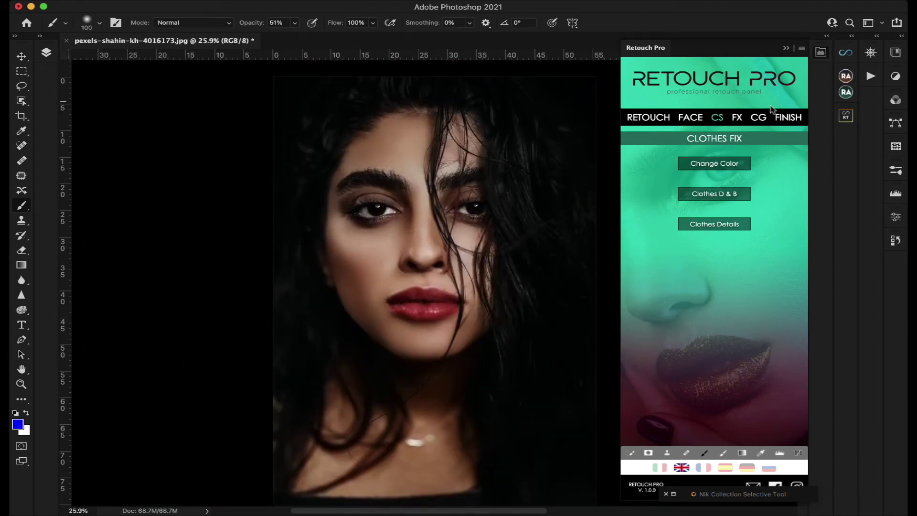
# Apply the Glam 3 glamour preset from Retouch Pro's FX presets to the portrait
pyautogui.click(737, 121)
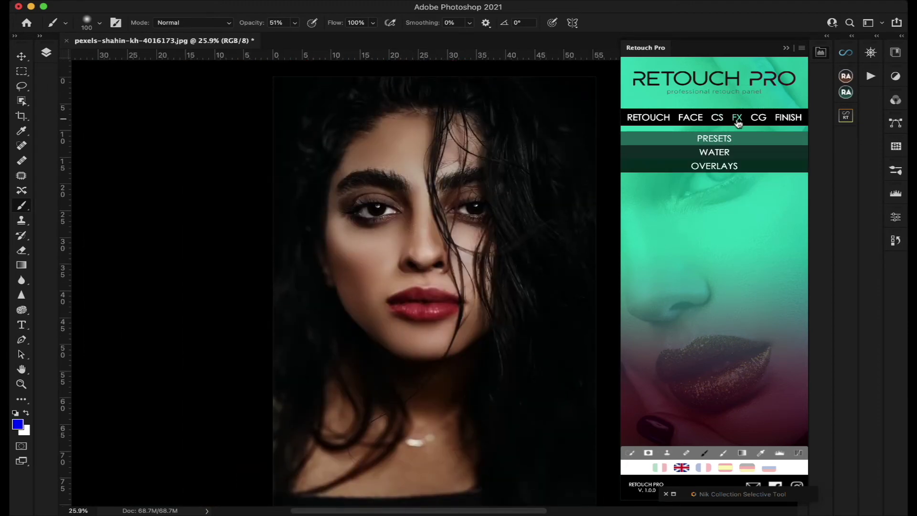
pyautogui.click(713, 140)
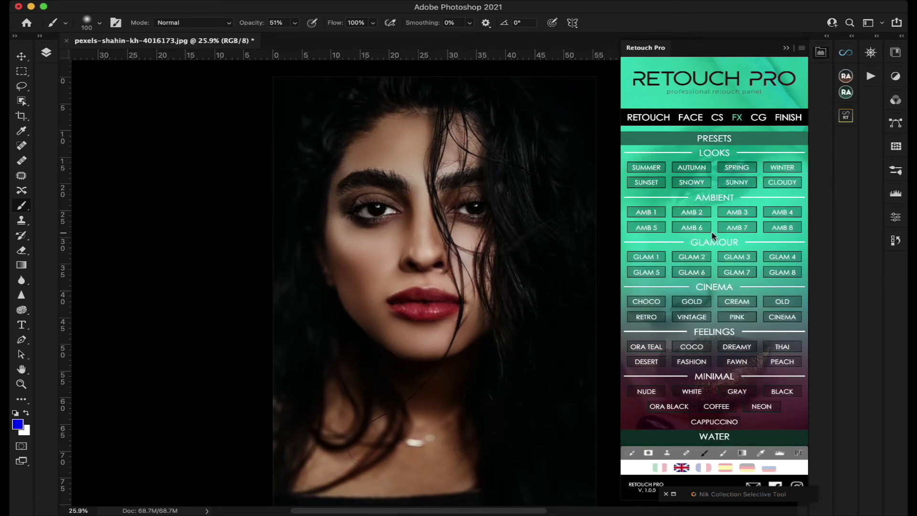
pyautogui.scroll(-1, 713, 234)
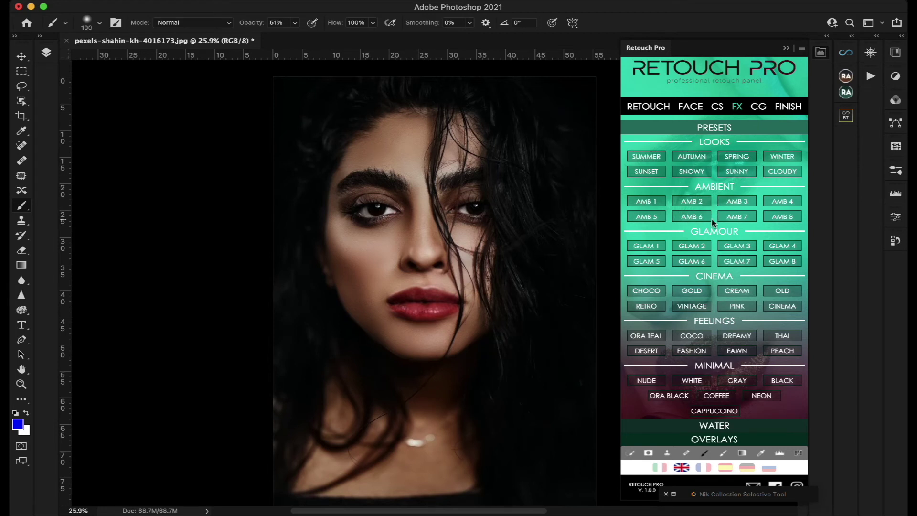
pyautogui.click(743, 248)
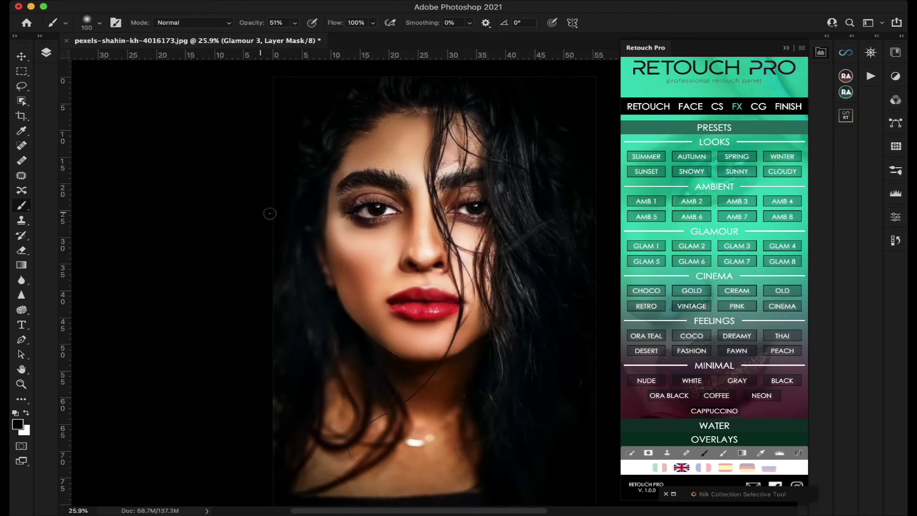
# Compare the portrait with and without the Glamour 3 layer and reduce that layer's opacity to 25%
pyautogui.click(47, 55)
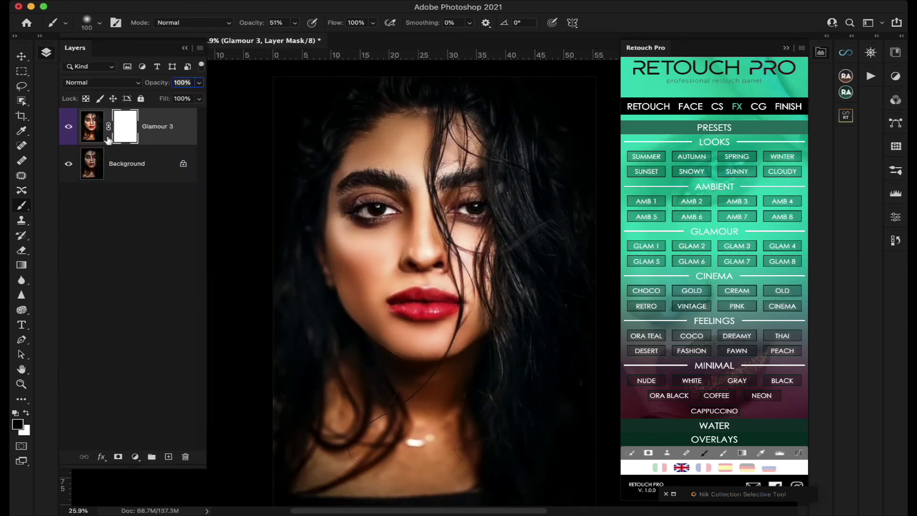
pyautogui.click(69, 130)
pyautogui.click(69, 128)
pyautogui.click(68, 129)
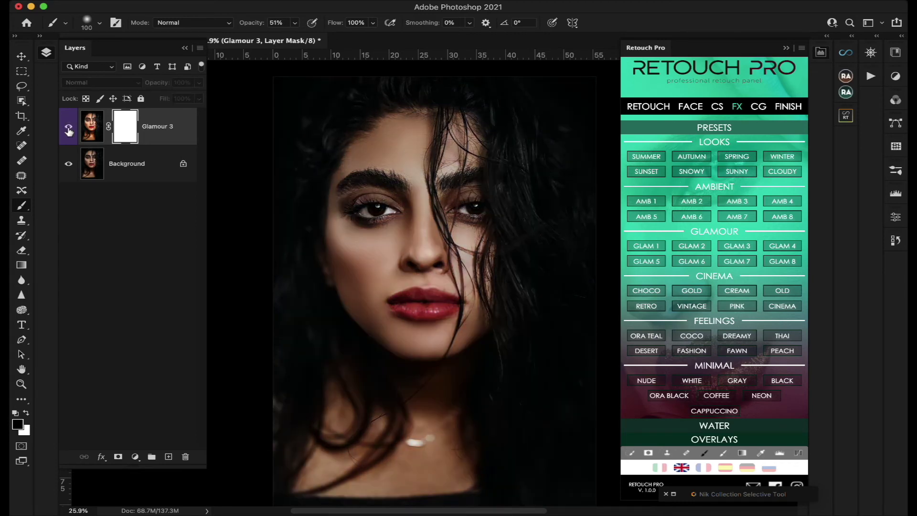
pyautogui.click(69, 129)
pyautogui.click(68, 128)
pyautogui.click(69, 129)
pyautogui.click(198, 83)
pyautogui.moveTo(199, 98); pyautogui.dragTo(167, 98)
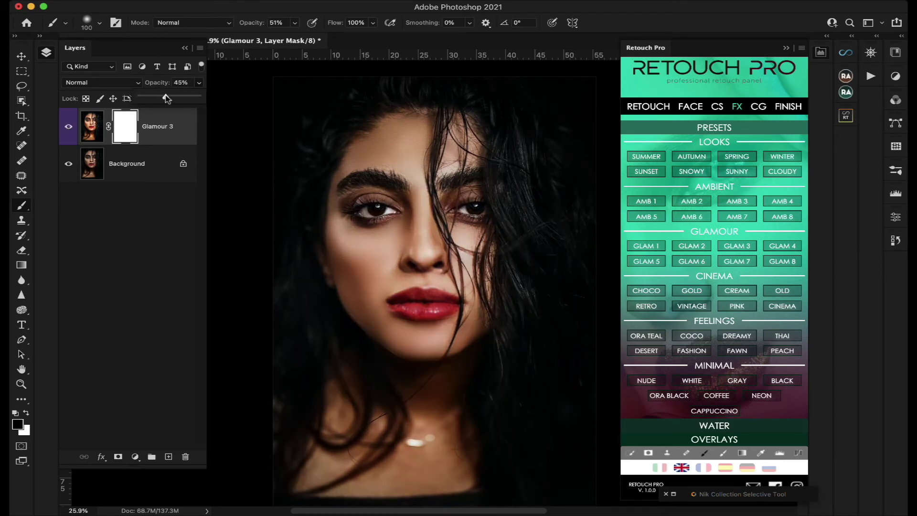
pyautogui.moveTo(165, 99); pyautogui.dragTo(157, 99)
# Look through Retouch Pro's water colors and its snow, rain, sun and dust overlays, and open the split toning options
pyautogui.click(714, 425)
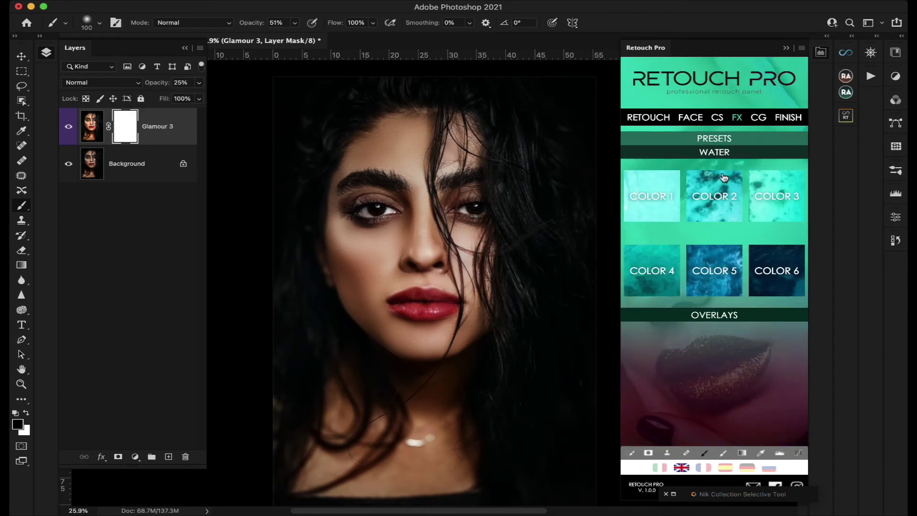
pyautogui.click(716, 315)
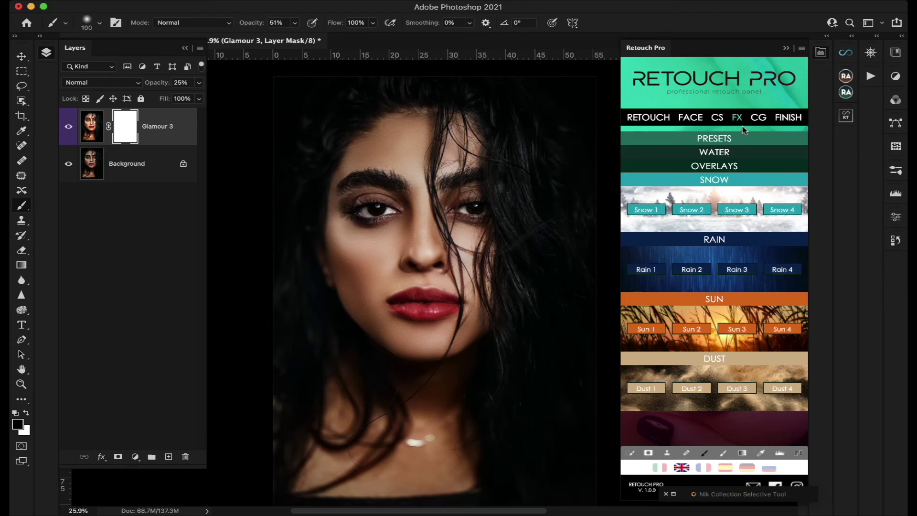
pyautogui.click(758, 118)
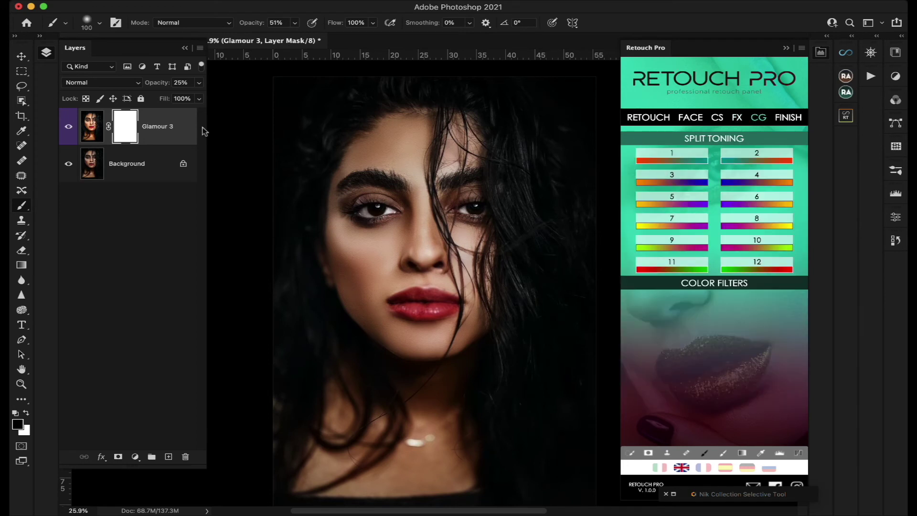
# Flatten the image and apply Retouch Pro's split toning preset 7 to the portrait
pyautogui.click(200, 48)
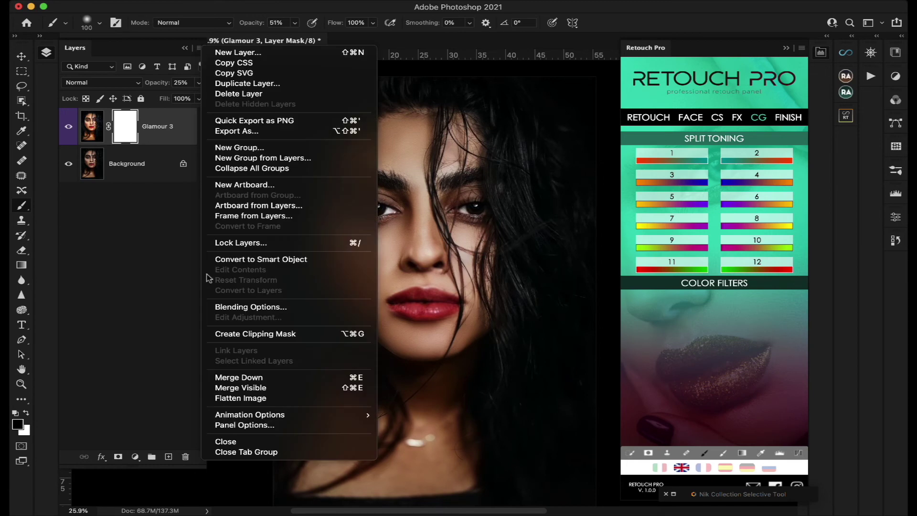
pyautogui.click(240, 397)
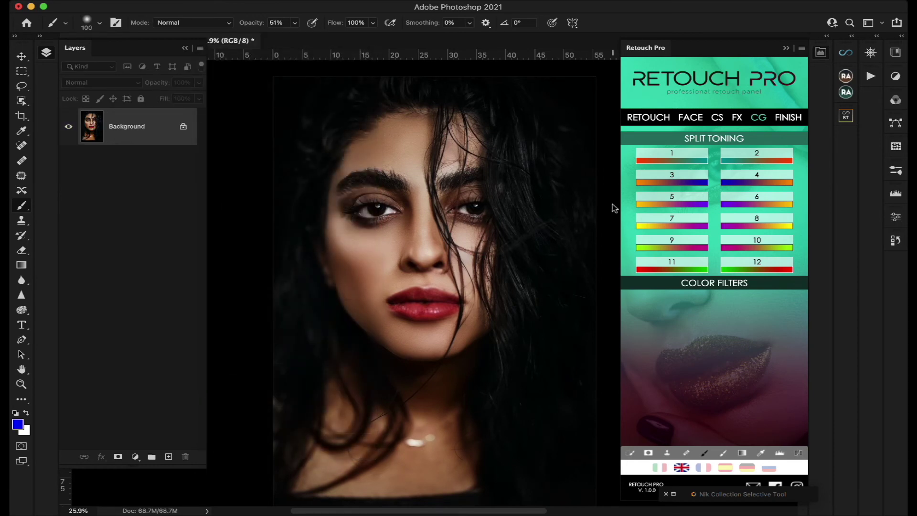
pyautogui.click(703, 285)
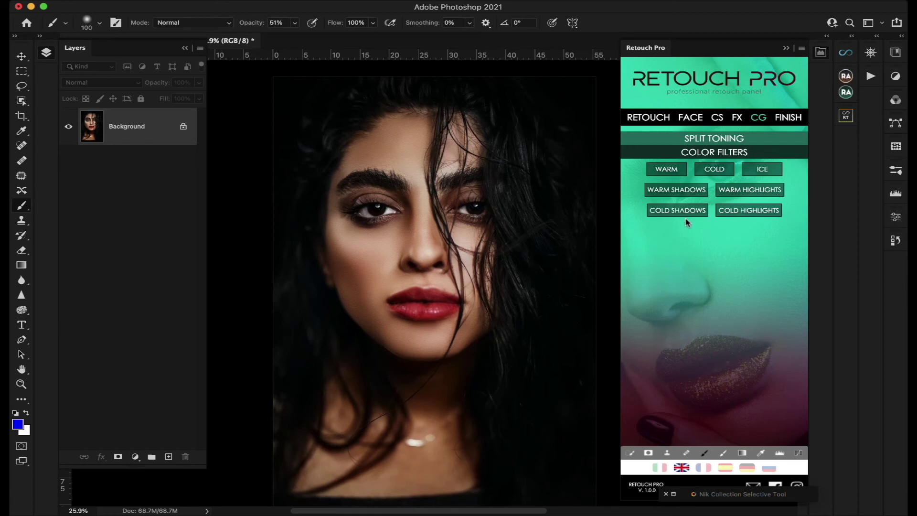
pyautogui.click(711, 138)
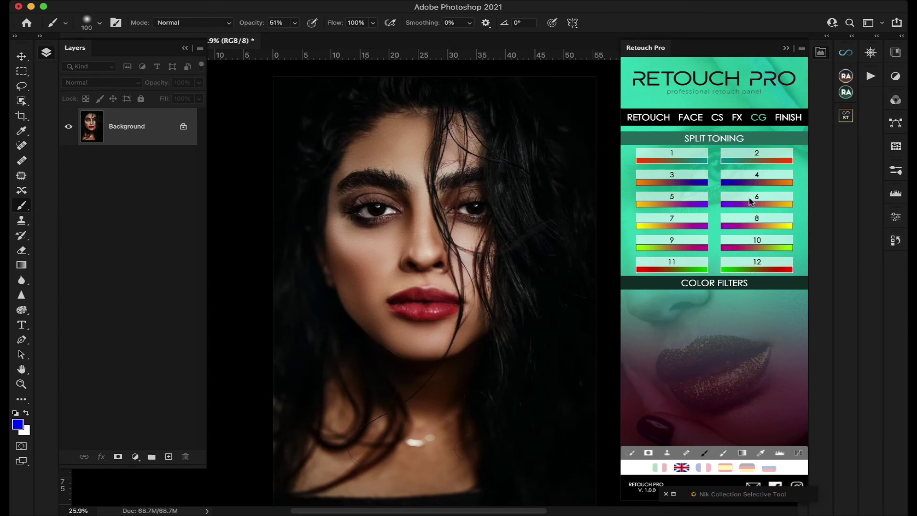
pyautogui.click(672, 221)
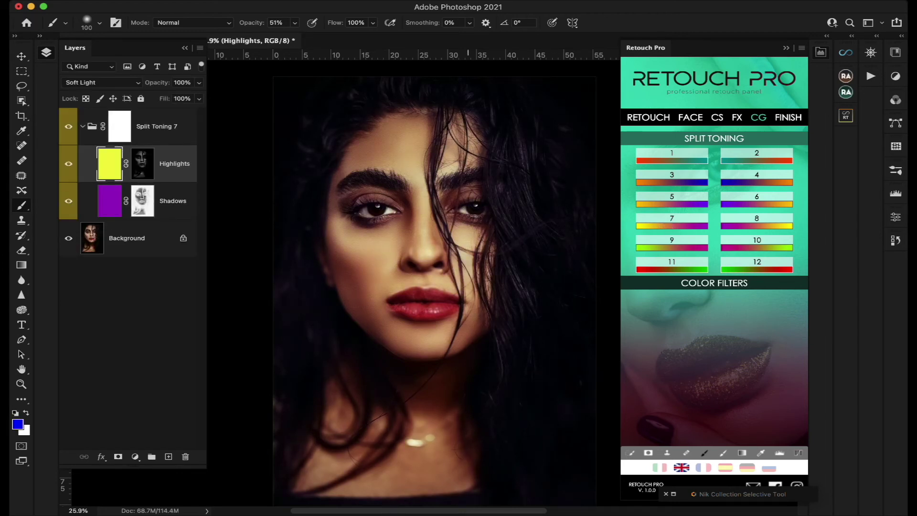
# Reduce the split toning Highlights layer's opacity to 28% and compare the portrait with and without the collapsed Split Toning 7 group
pyautogui.scroll(-1, 311, 217)
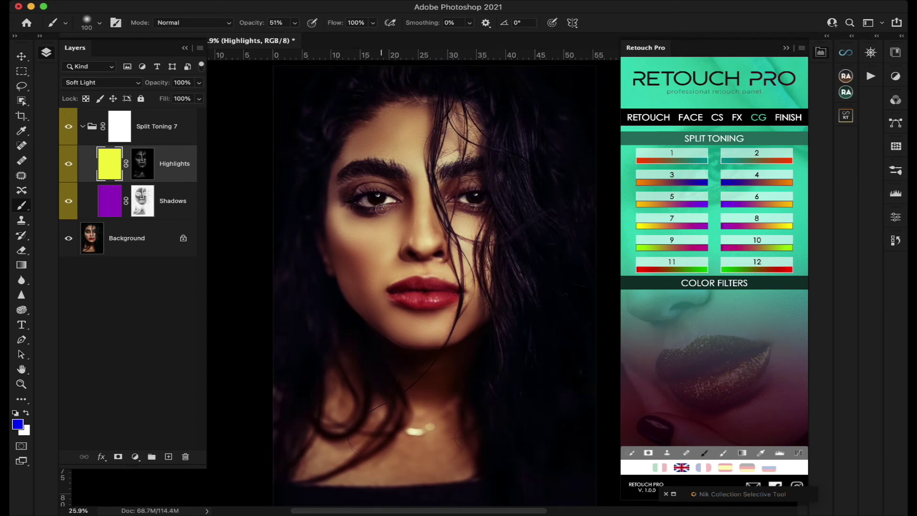
pyautogui.click(199, 84)
pyautogui.moveTo(198, 99); pyautogui.dragTo(165, 98)
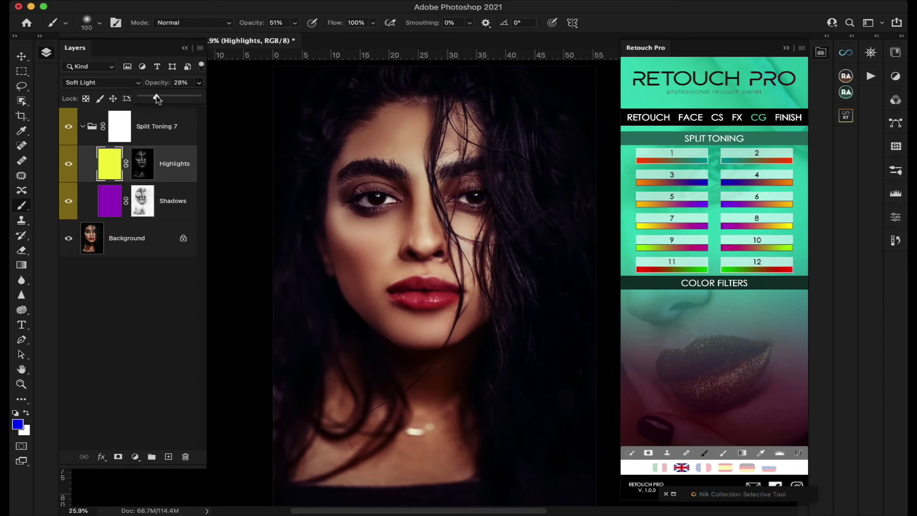
pyautogui.click(79, 128)
pyautogui.click(80, 127)
pyautogui.click(68, 127)
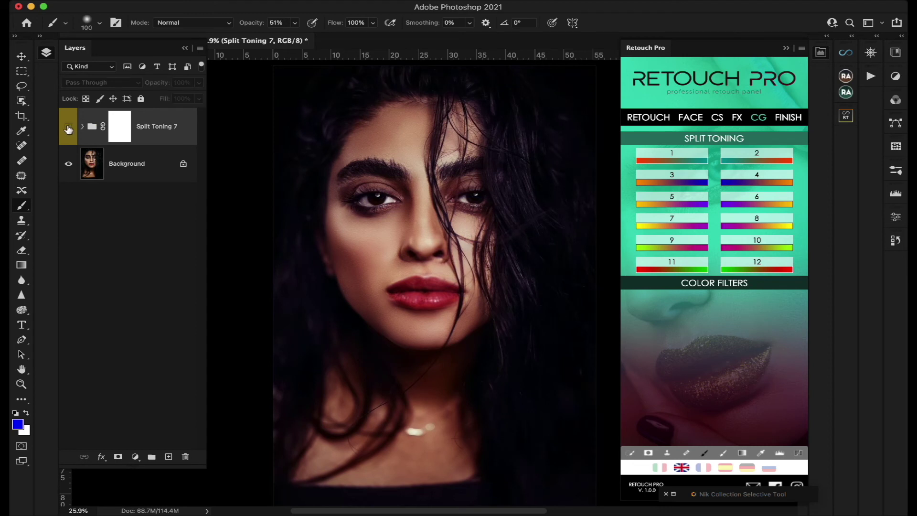
pyautogui.click(68, 128)
pyautogui.click(68, 128)
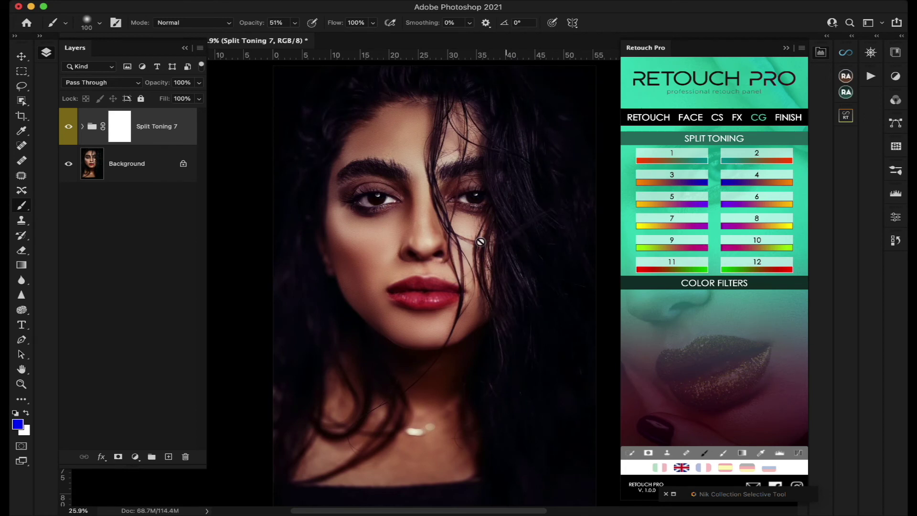
# Apply the Cold Shadows color filter and, after checking its layer mask on its own, reduce that layer's opacity to 27%
pyautogui.click(719, 284)
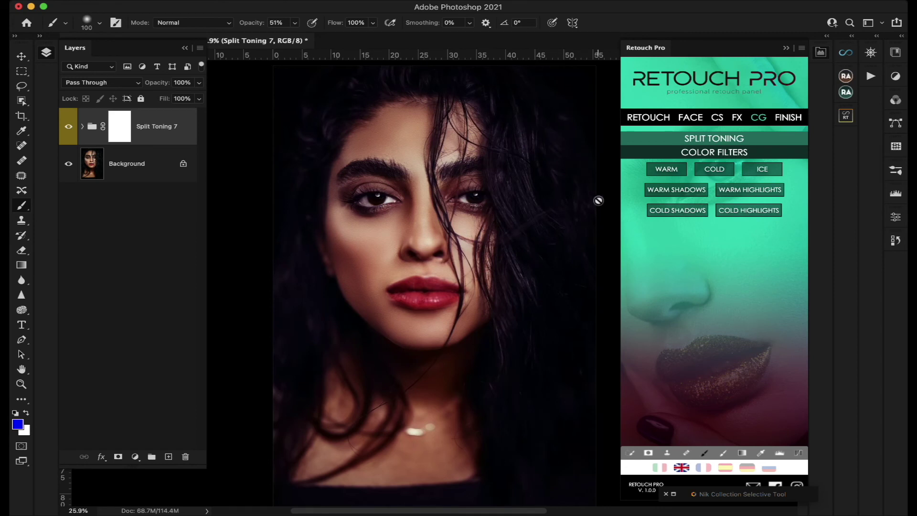
pyautogui.click(674, 214)
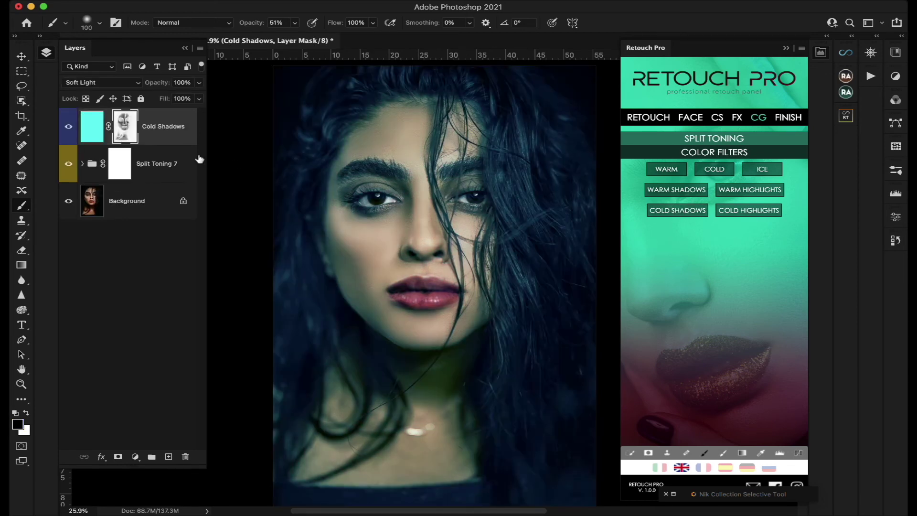
pyautogui.keyDown('alt'); pyautogui.click(124, 128); pyautogui.keyUp('alt')
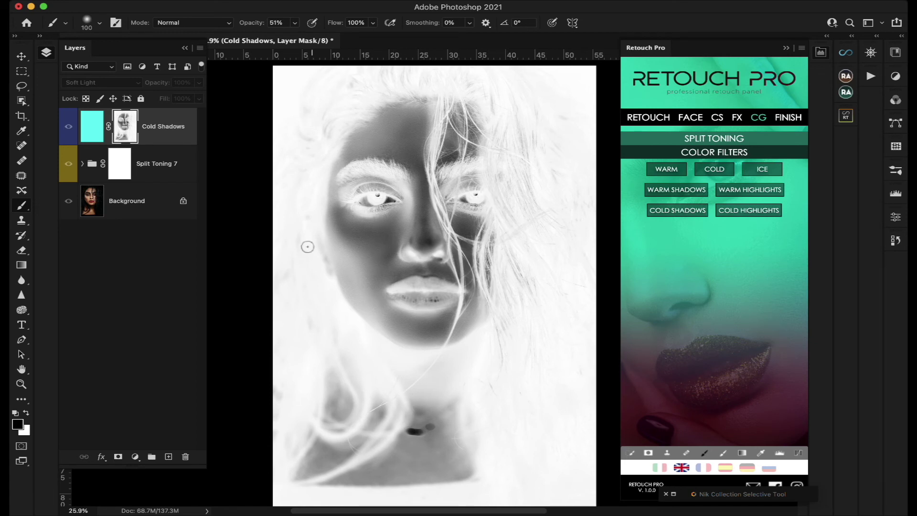
pyautogui.keyDown('alt'); pyautogui.click(130, 127); pyautogui.keyUp('alt')
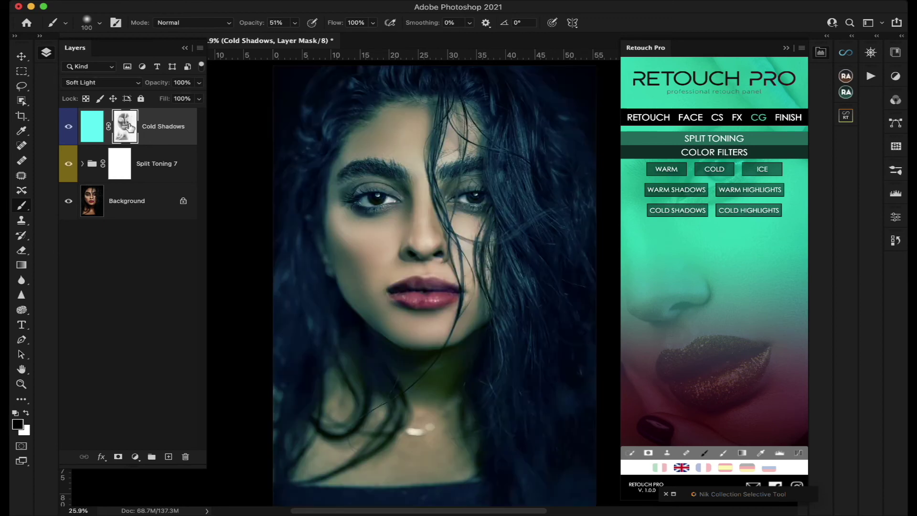
pyautogui.click(199, 82)
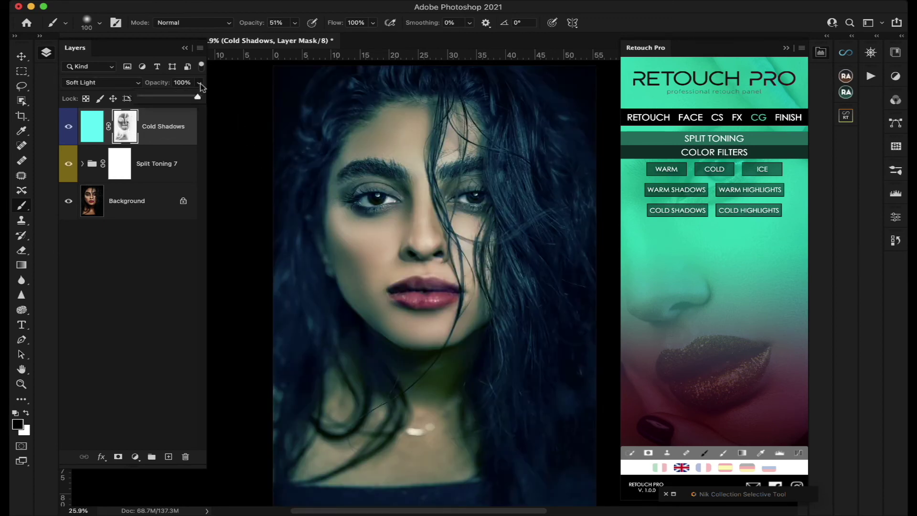
pyautogui.moveTo(201, 98); pyautogui.dragTo(157, 98)
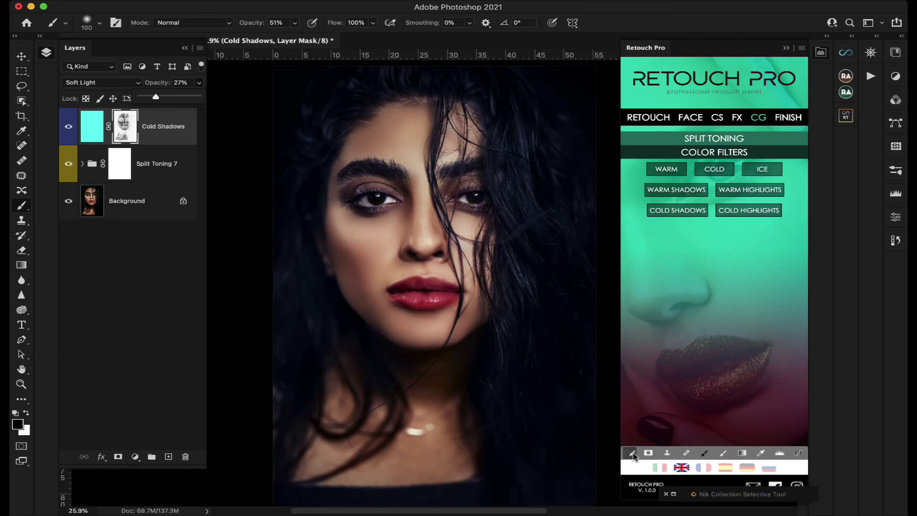
pyautogui.click(779, 454)
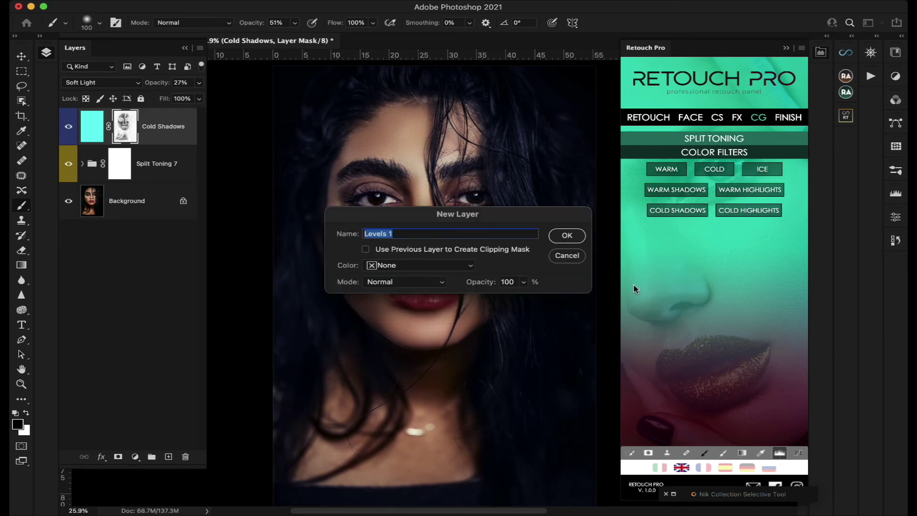
pyautogui.click(575, 258)
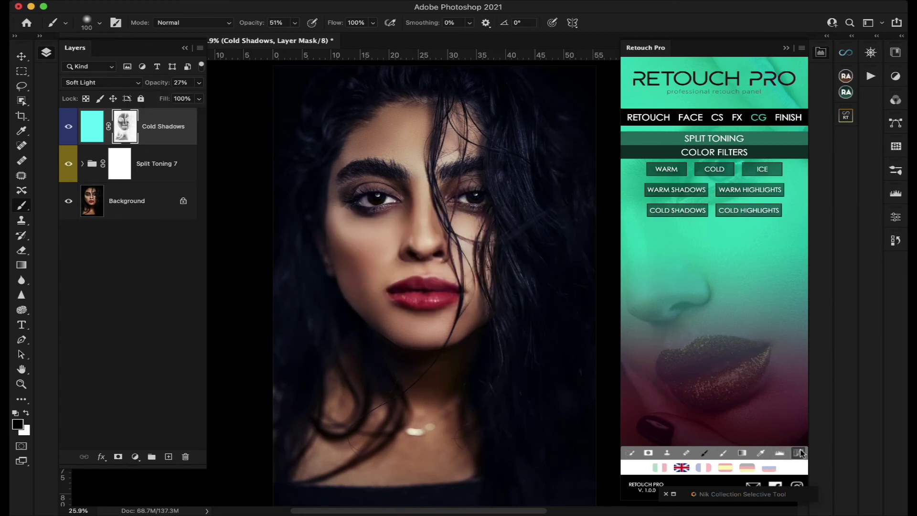
pyautogui.click(799, 453)
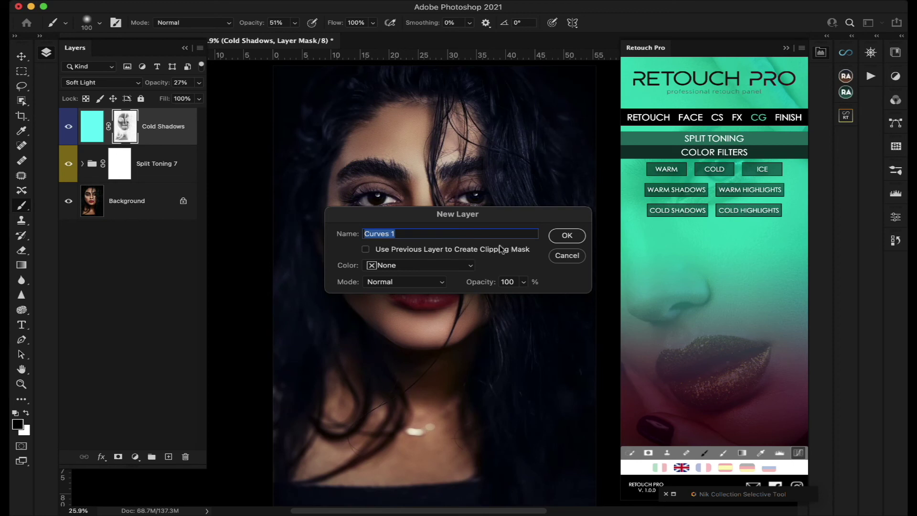
pyautogui.click(567, 256)
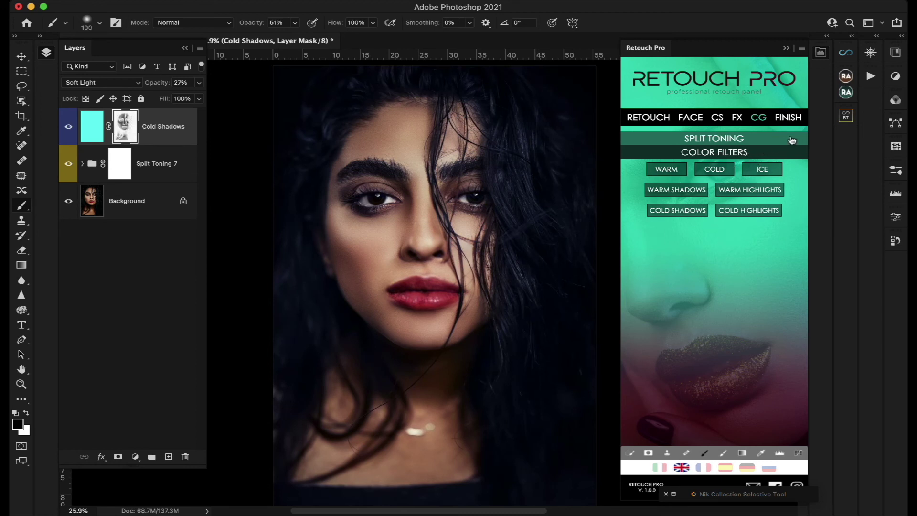
# Apply Retouch Pro's Details finishing effect to the portrait
pyautogui.click(790, 120)
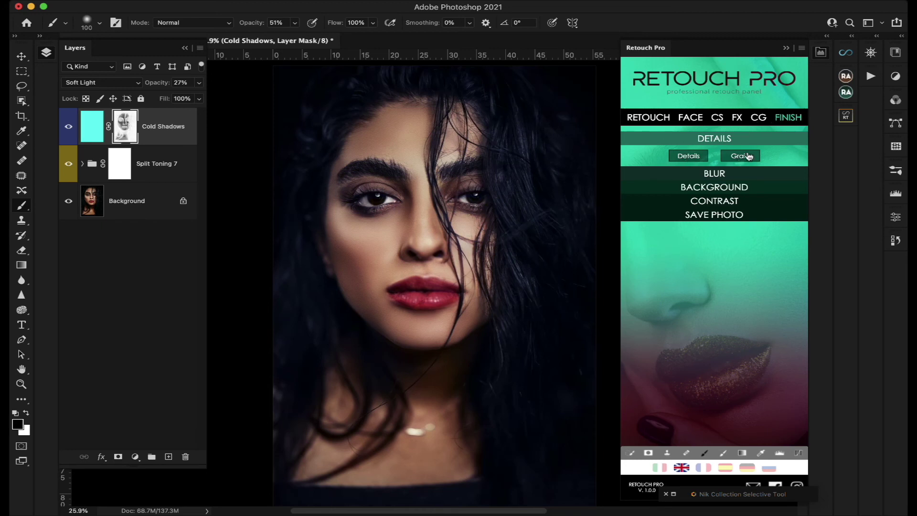
pyautogui.click(688, 157)
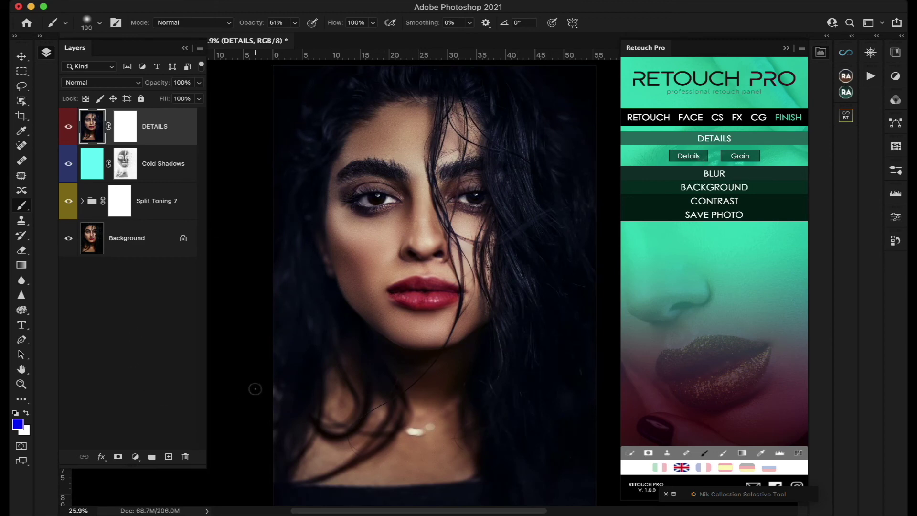
# Examine the sharpened skin, eyes, lips and hair up close, compare them with and without the DETAILS layer, and return to the whole portrait
pyautogui.press('super+equal')
pyautogui.press('super+equal')
pyautogui.press('super+equal')
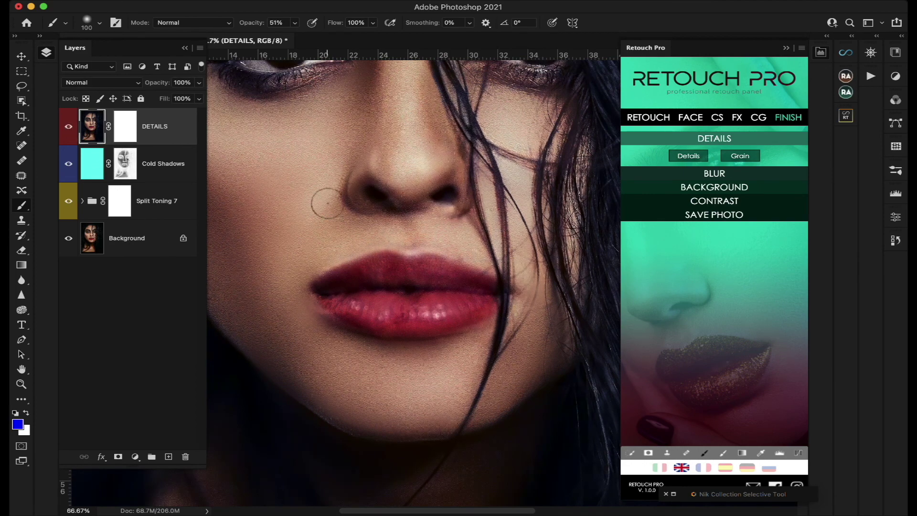
pyautogui.scroll(5, 327, 198)
pyautogui.hscroll(-3, 327, 200)
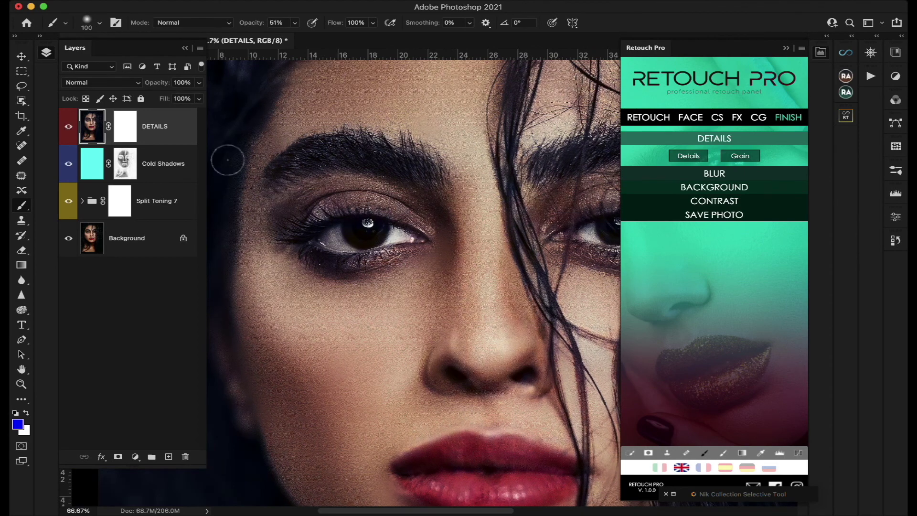
pyautogui.hscroll(1, 350, 195)
pyautogui.hscroll(2, 350, 194)
pyautogui.scroll(-5, 349, 193)
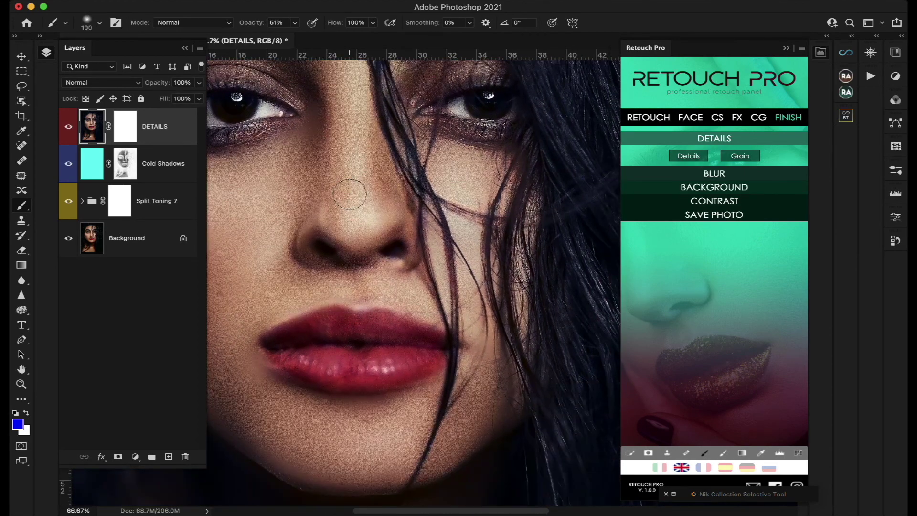
pyautogui.scroll(7, 350, 194)
pyautogui.hscroll(10, 349, 194)
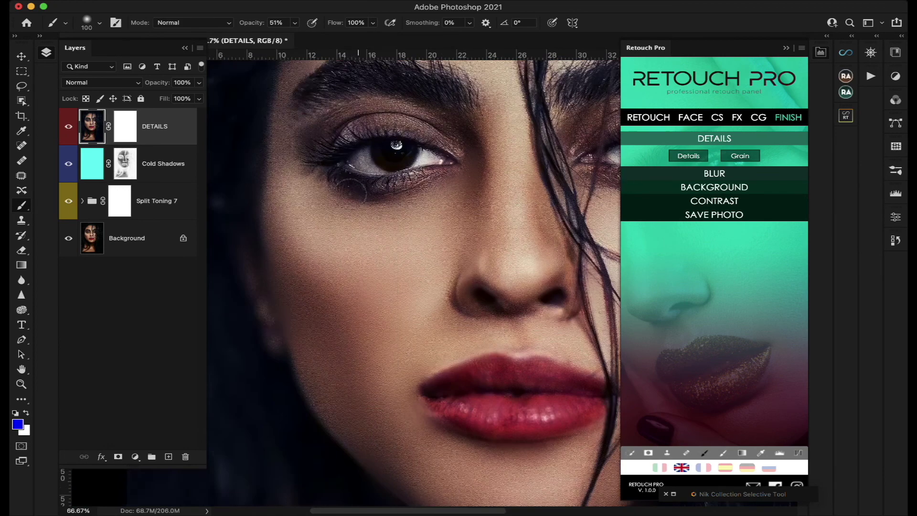
pyautogui.click(68, 127)
pyautogui.click(68, 127)
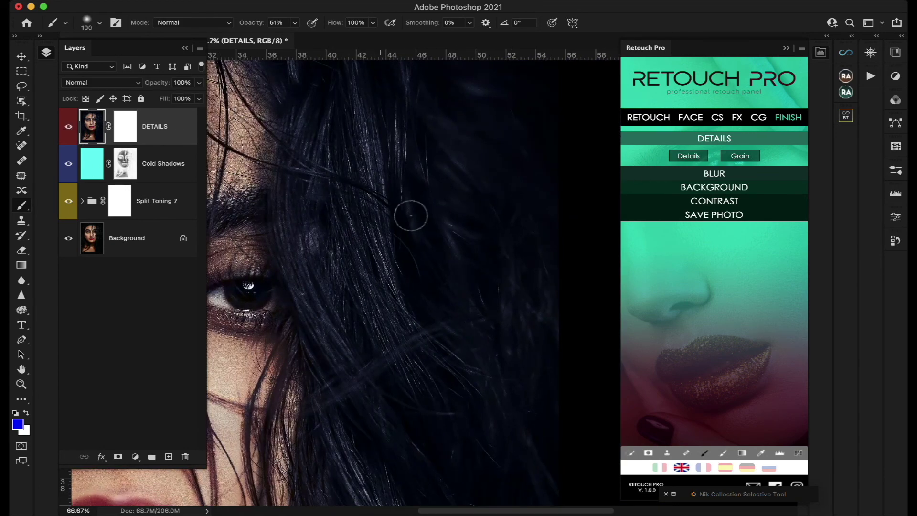
pyautogui.hscroll(-6, 409, 213)
pyautogui.scroll(-1, 409, 213)
pyautogui.hscroll(-1, 410, 216)
pyautogui.scroll(-1, 410, 216)
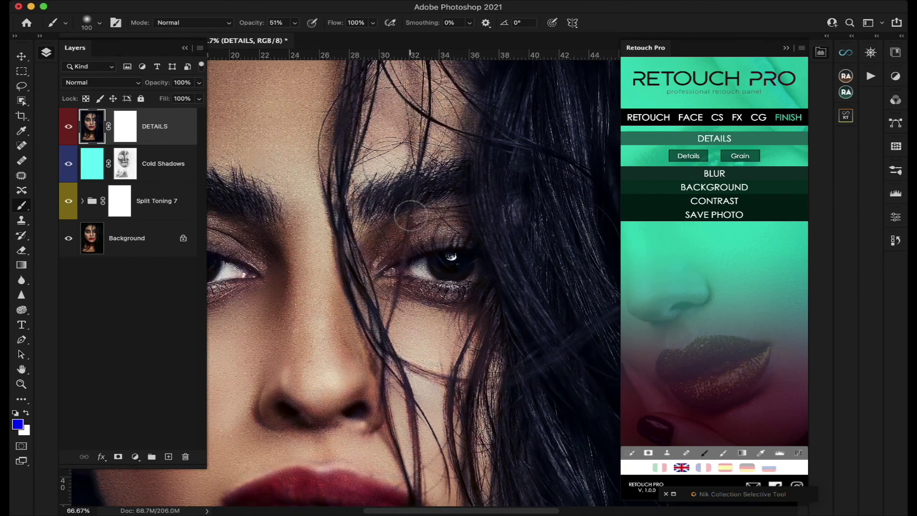
pyautogui.scroll(-5, 409, 215)
pyautogui.hscroll(-2, 410, 216)
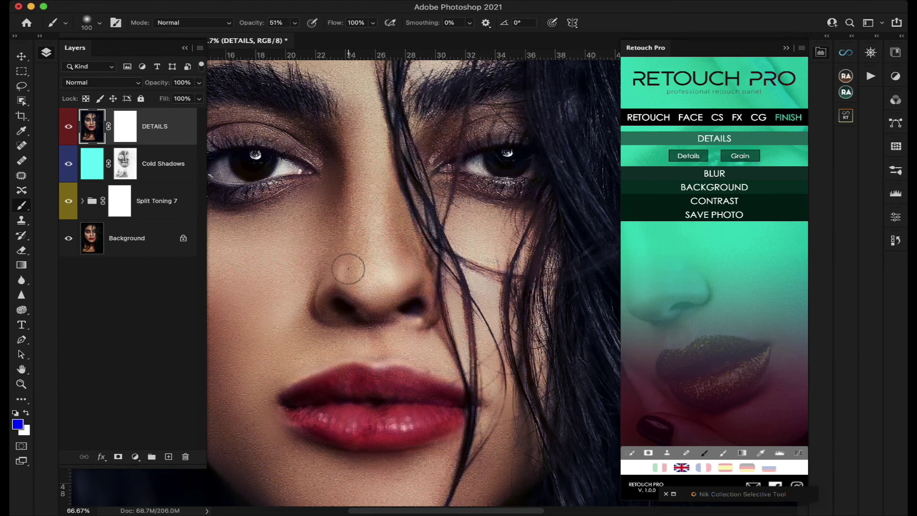
pyautogui.press('super+0')
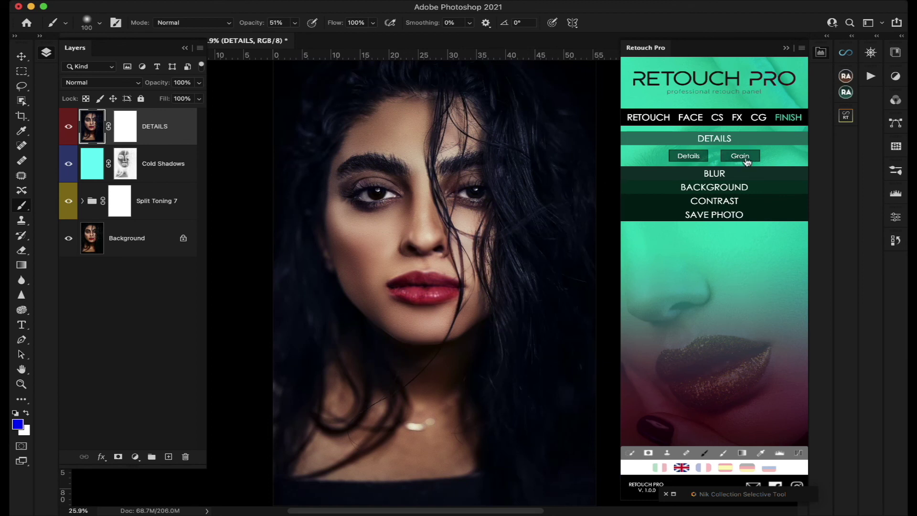
# Apply Retouch Pro's Final Contrast finish, reduce its layer's opacity to 20%, and open the photo saving options
pyautogui.click(711, 176)
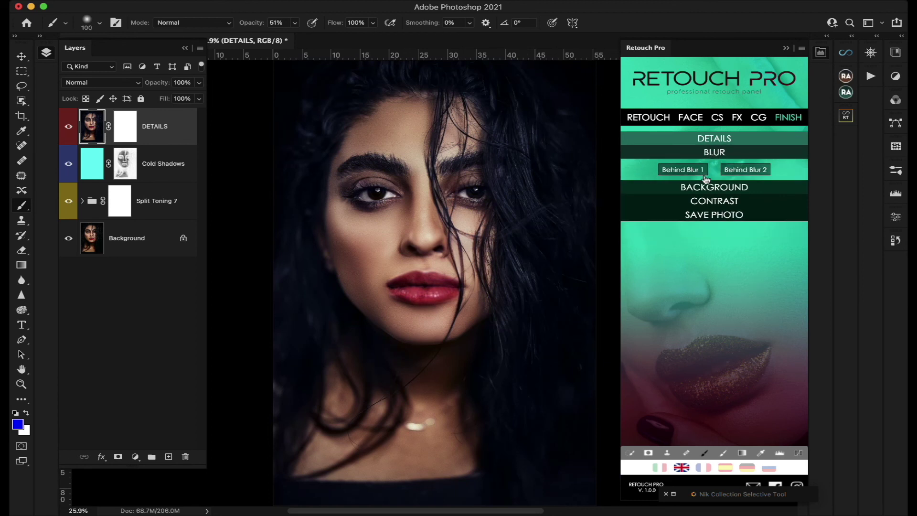
pyautogui.click(721, 190)
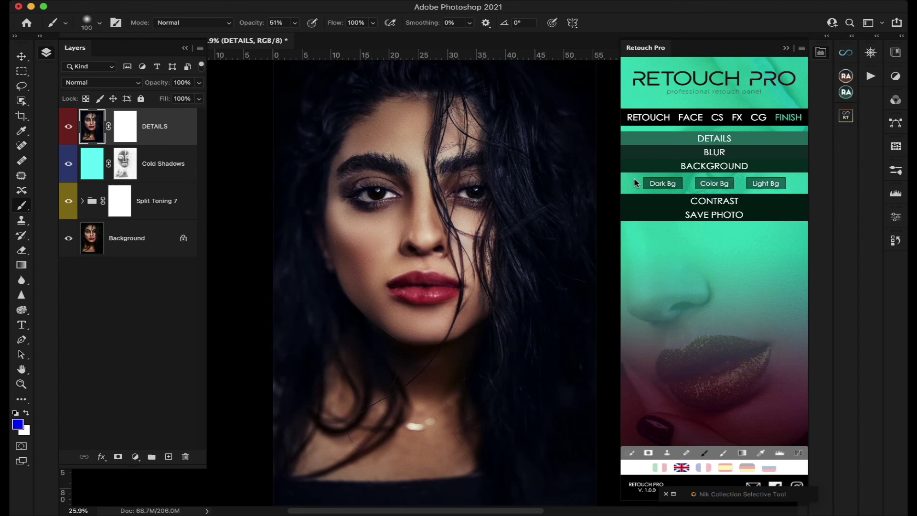
pyautogui.click(719, 201)
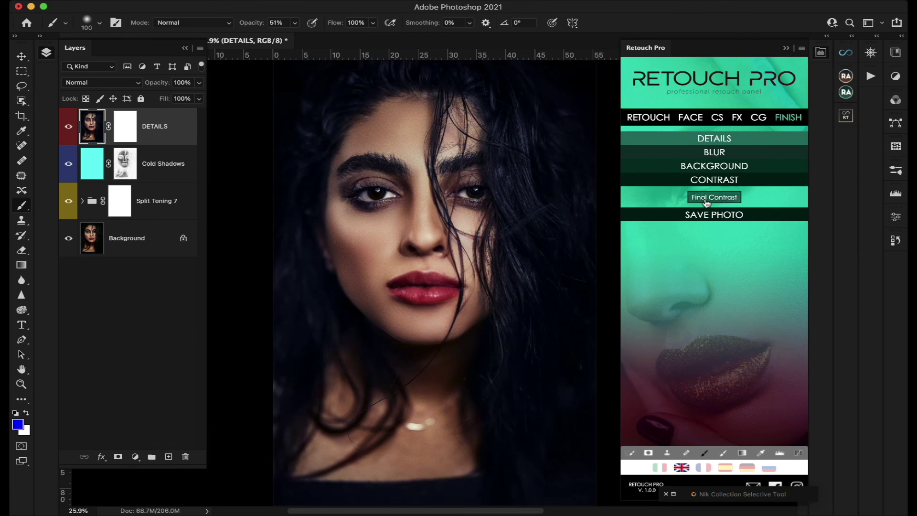
pyautogui.click(706, 201)
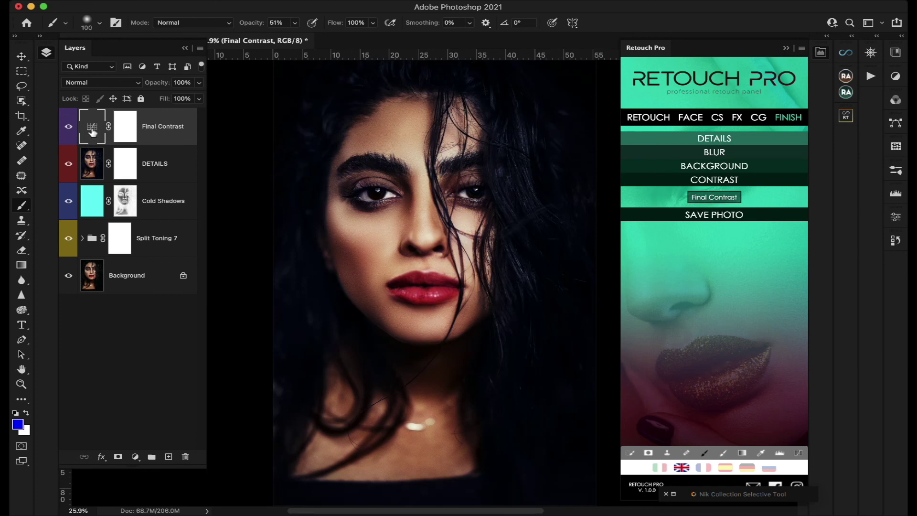
pyautogui.click(199, 83)
pyautogui.moveTo(197, 97); pyautogui.dragTo(153, 100)
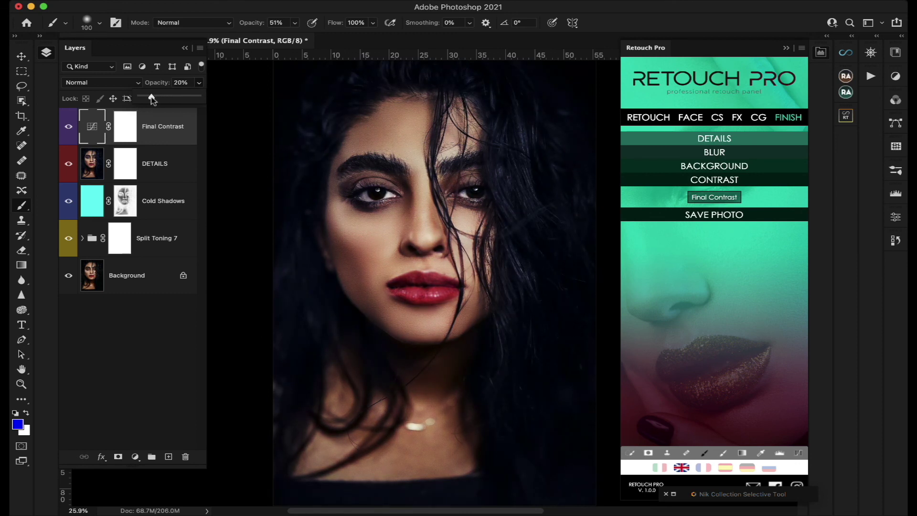
pyautogui.click(718, 221)
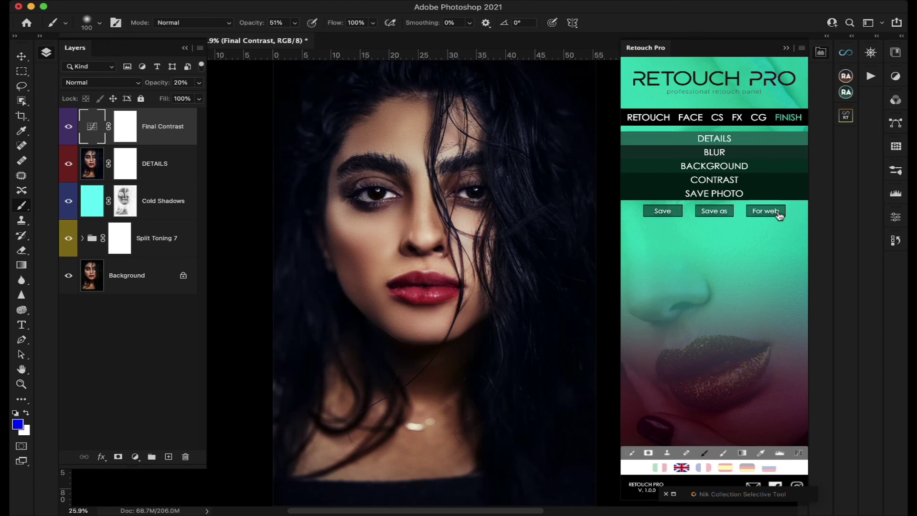
pyautogui.click(717, 215)
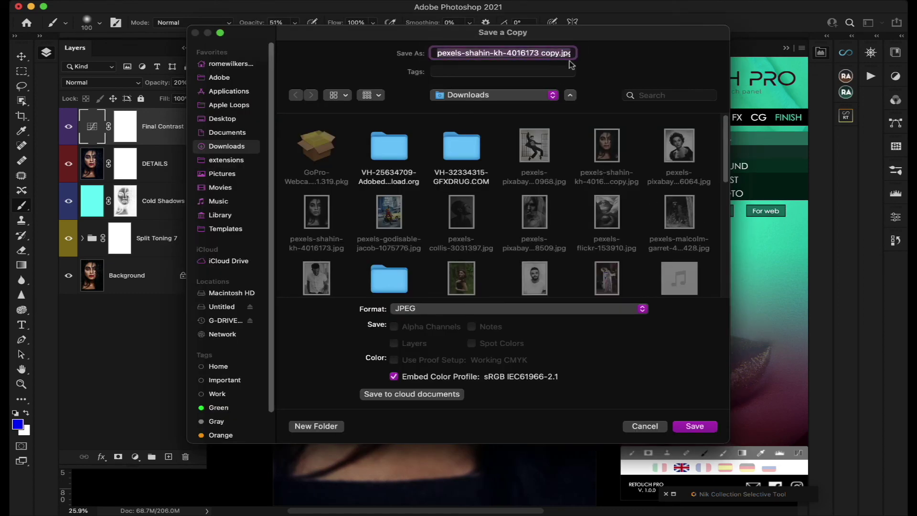
pyautogui.doubleClick(547, 53)
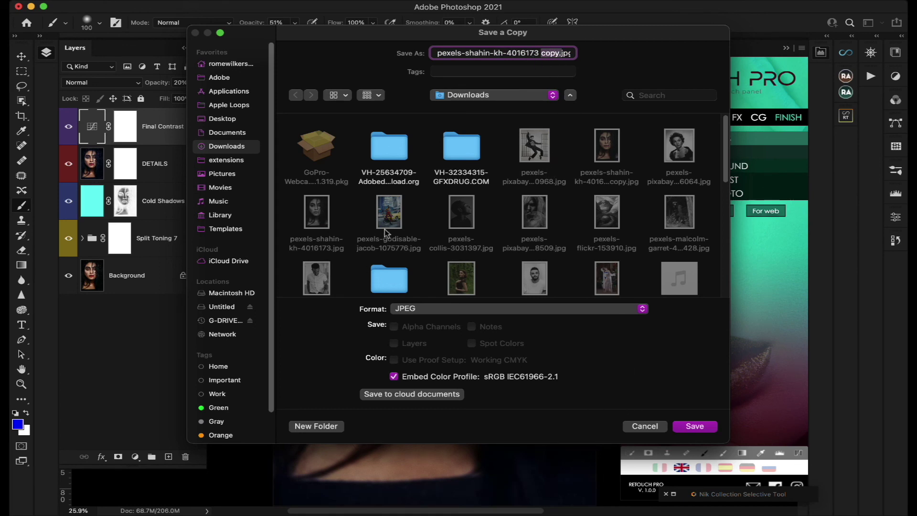
pyautogui.scroll(-4, 386, 233)
pyautogui.scroll(3, 387, 233)
pyautogui.click(645, 426)
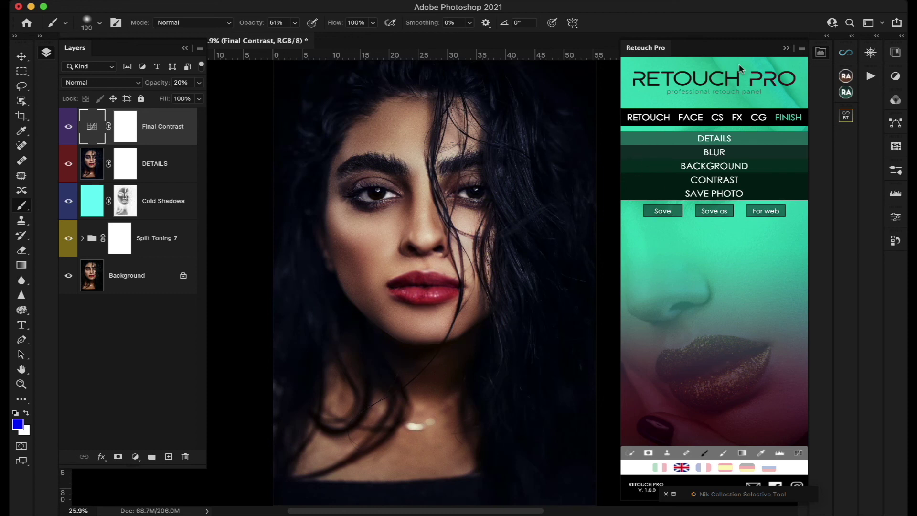
# Collapse the Retouch Pro and Layers panels and move the floating Nik Collection Selective Tool bar clear of the portrait
pyautogui.click(786, 50)
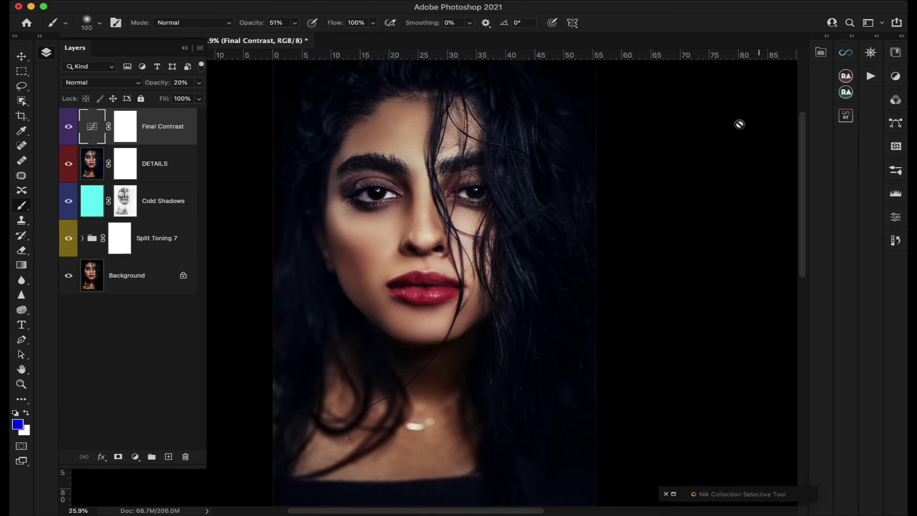
pyautogui.click(821, 53)
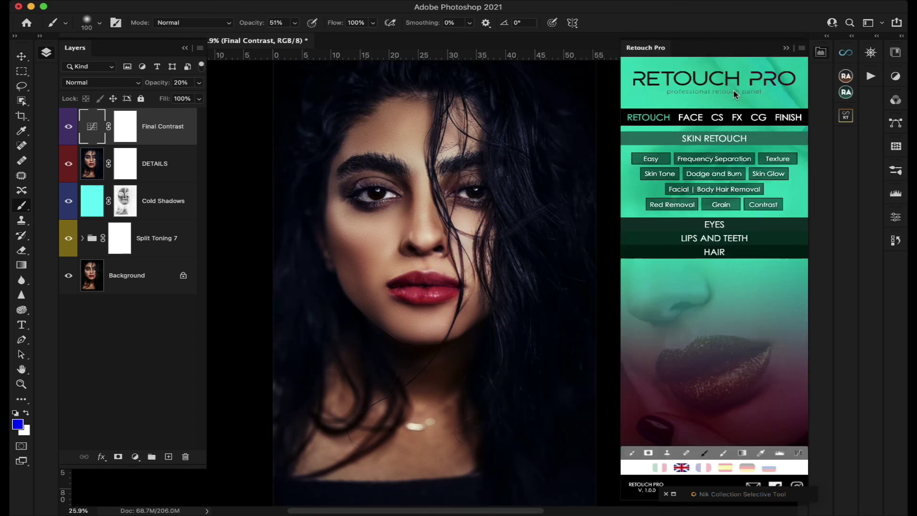
pyautogui.moveTo(721, 494)
pyautogui.mouseDown()
pyautogui.moveTo(474, 455)
pyautogui.moveTo(491, 482)
pyautogui.moveTo(520, 488)
pyautogui.mouseUp()
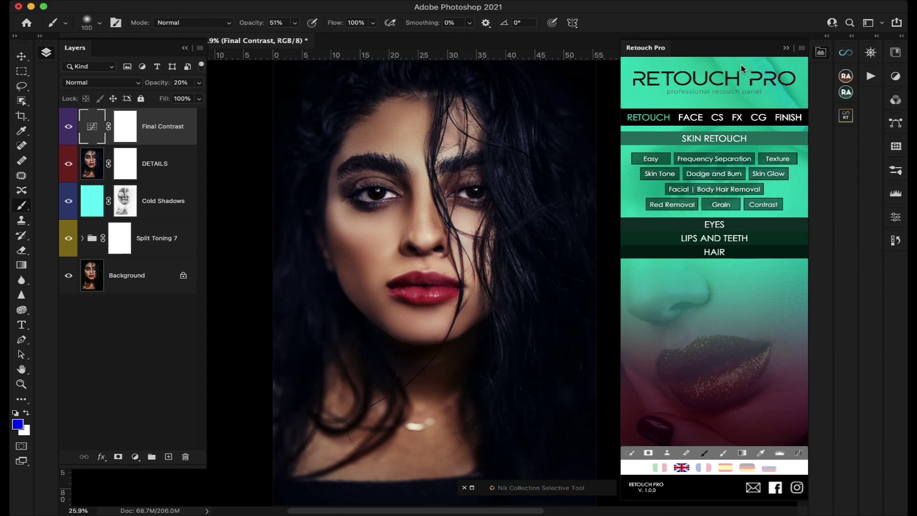
pyautogui.click(786, 50)
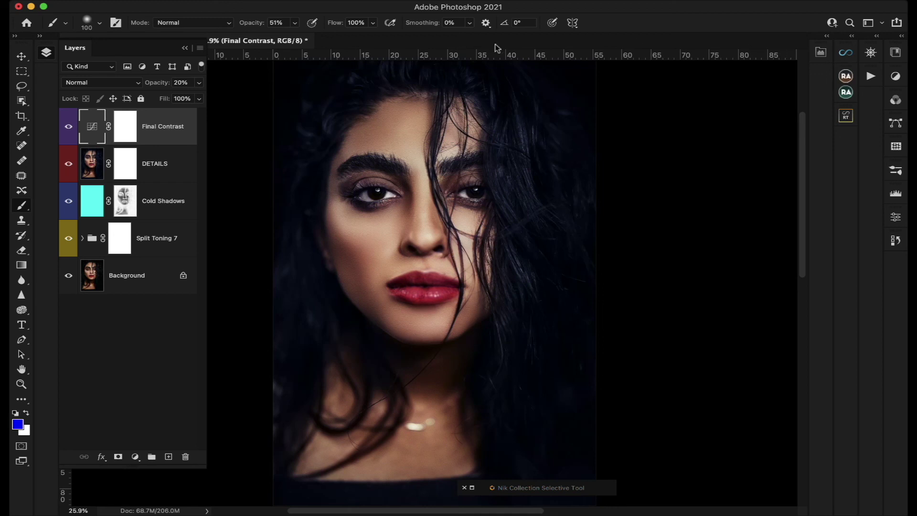
pyautogui.click(185, 48)
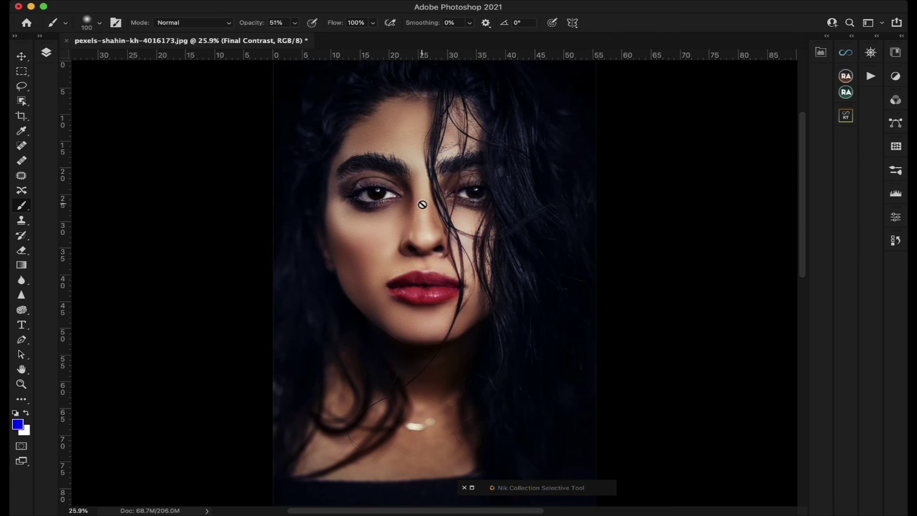
pyautogui.moveTo(576, 491); pyautogui.dragTo(753, 498)
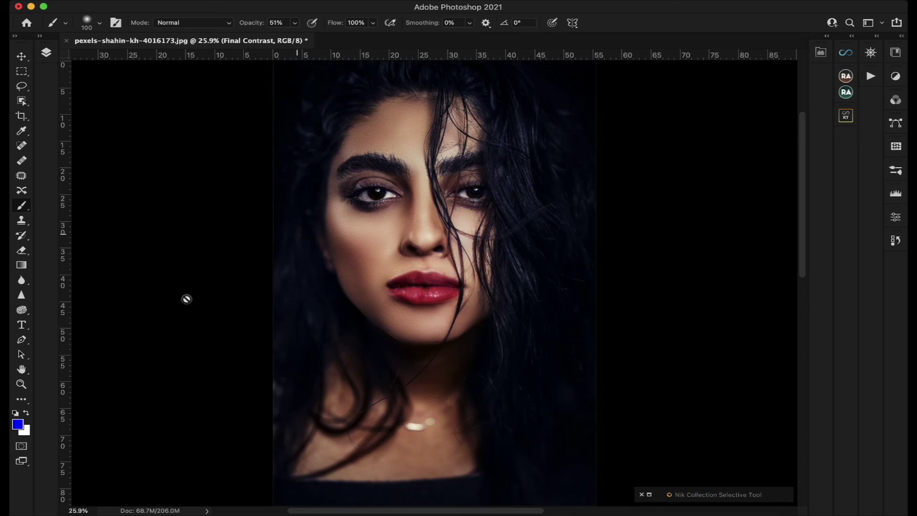
# Examine the finished portrait's eyes, skin, lips and hair up close at 66.7%, and return to the whole image
pyautogui.click(21, 384)
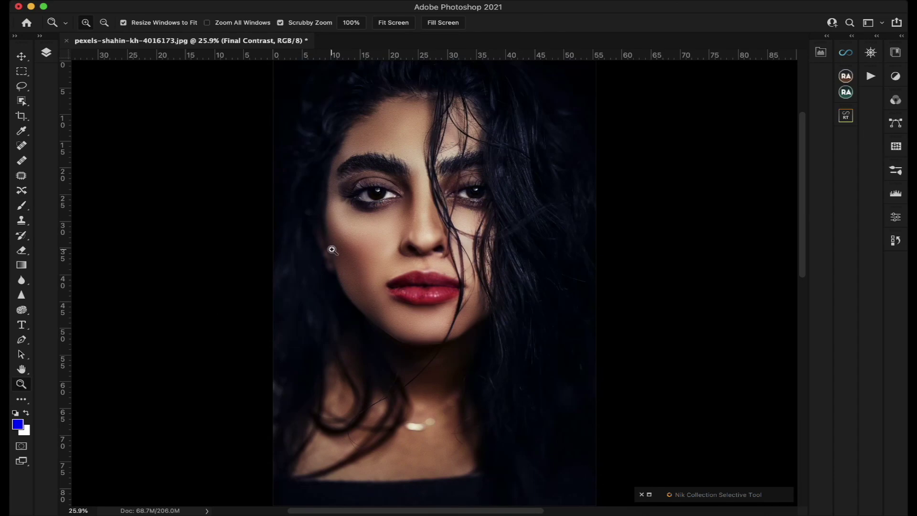
pyautogui.click(369, 203)
pyautogui.click(369, 203)
pyautogui.click(369, 203)
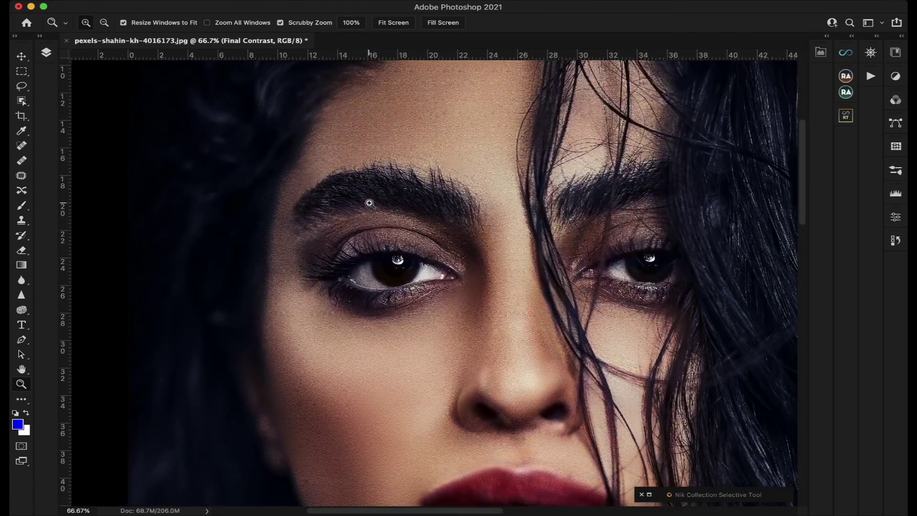
pyautogui.hscroll(-2, 369, 203)
pyautogui.scroll(-5, 369, 203)
pyautogui.scroll(4, 369, 203)
pyautogui.hscroll(4, 369, 203)
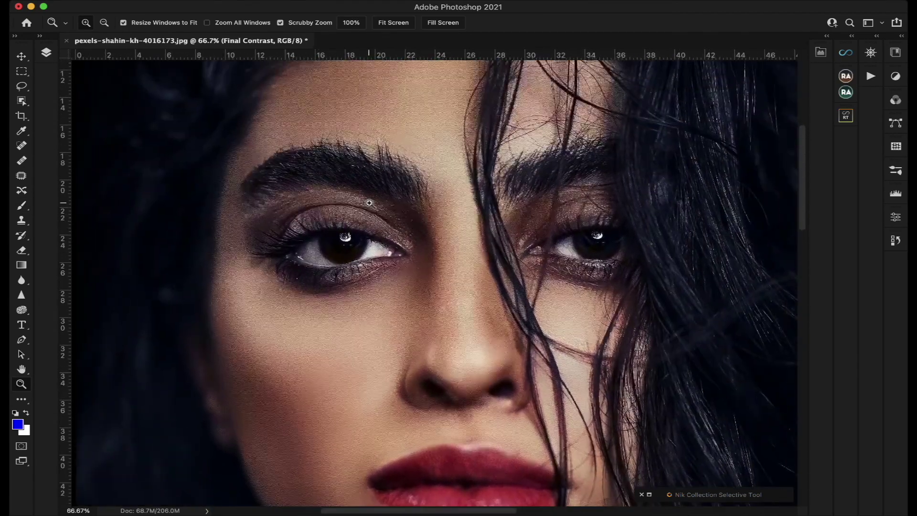
pyautogui.click(393, 23)
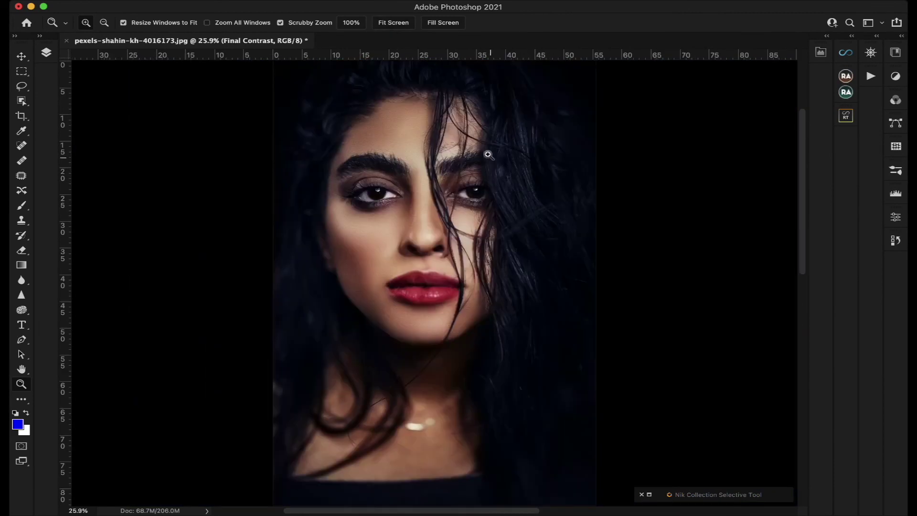